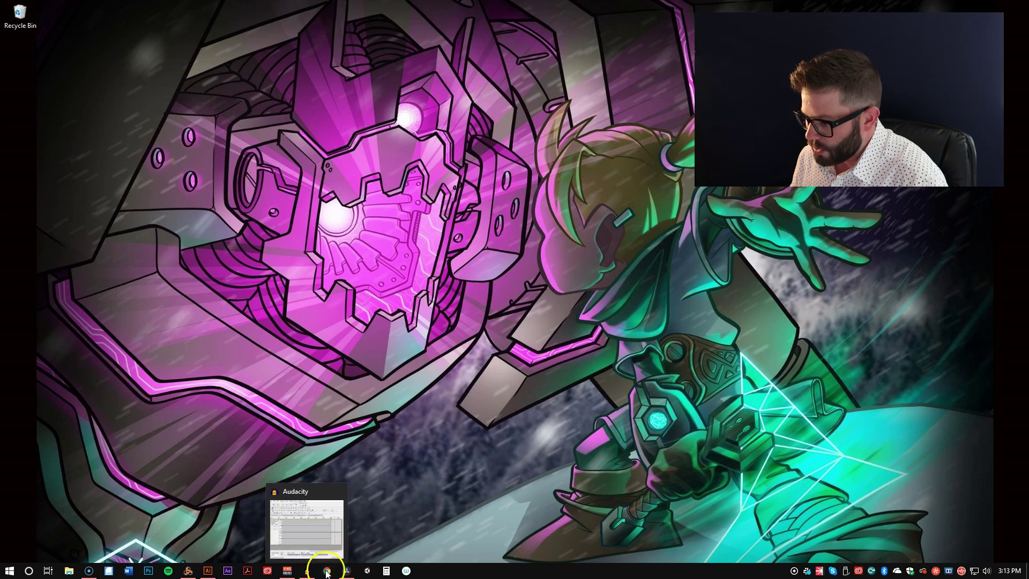
Open Chrome and go to adobe.com.
left_click(327, 571)
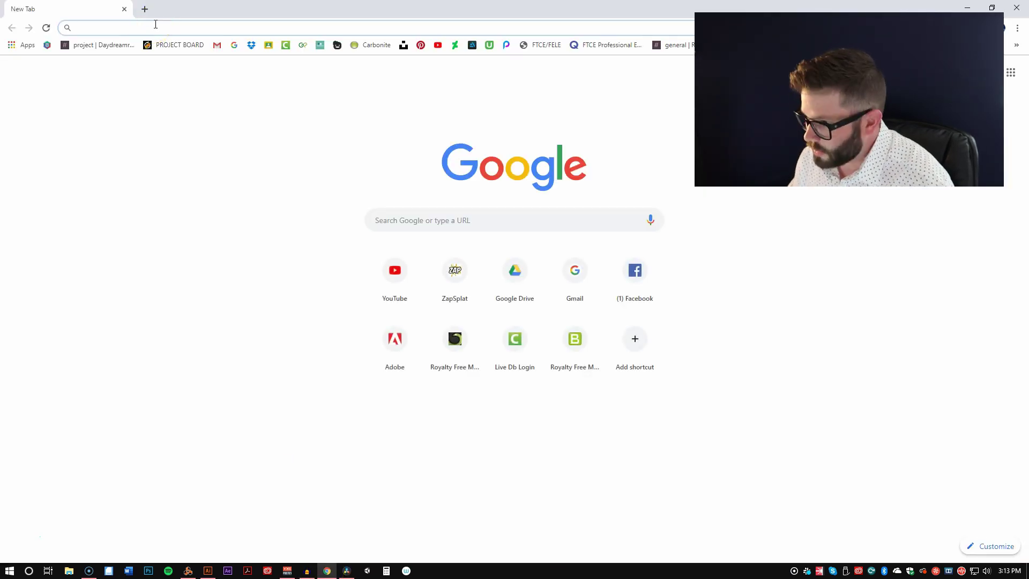
type("ad")
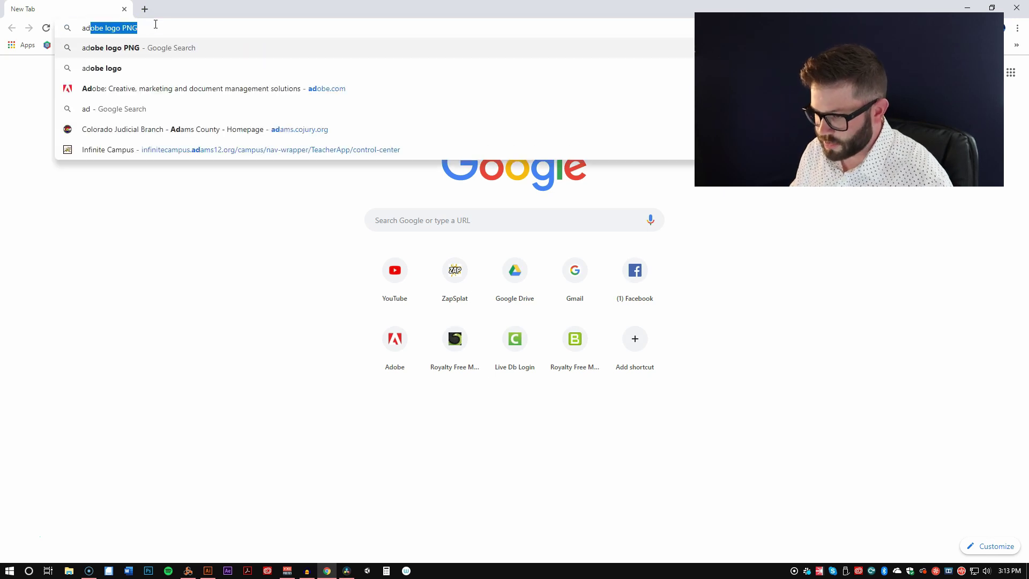
type("obe.com")
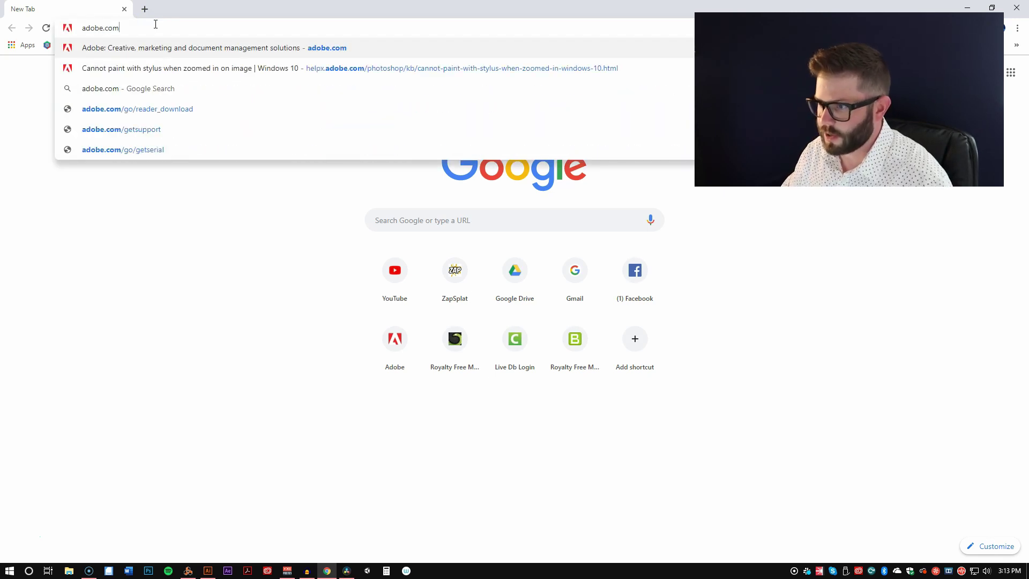
key("Return")
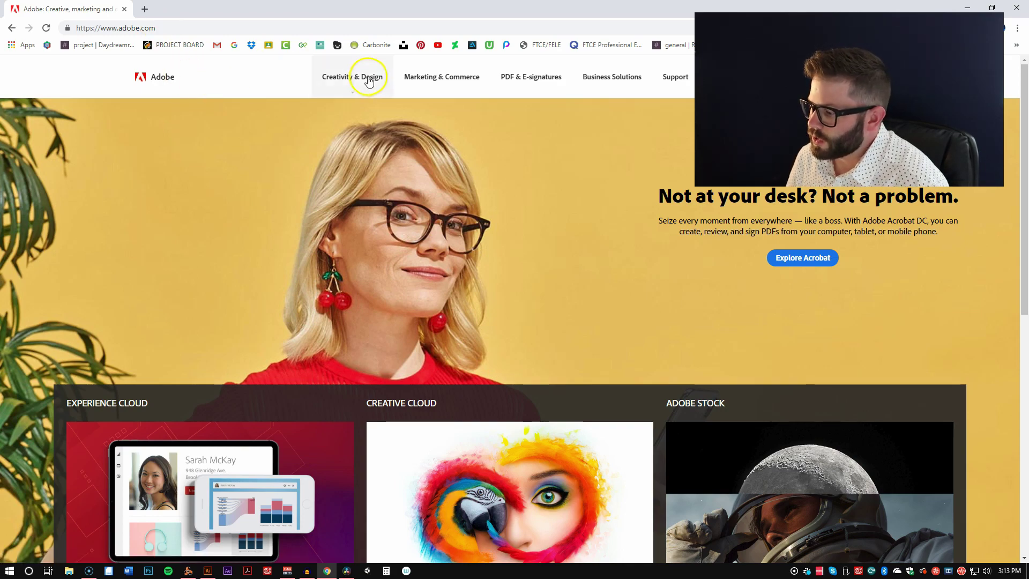
Search the Adobe site for Photoshop and open the Adobe Photoshop product page.
scroll(413, 275, "down", 10)
scroll(416, 272, "up", 10)
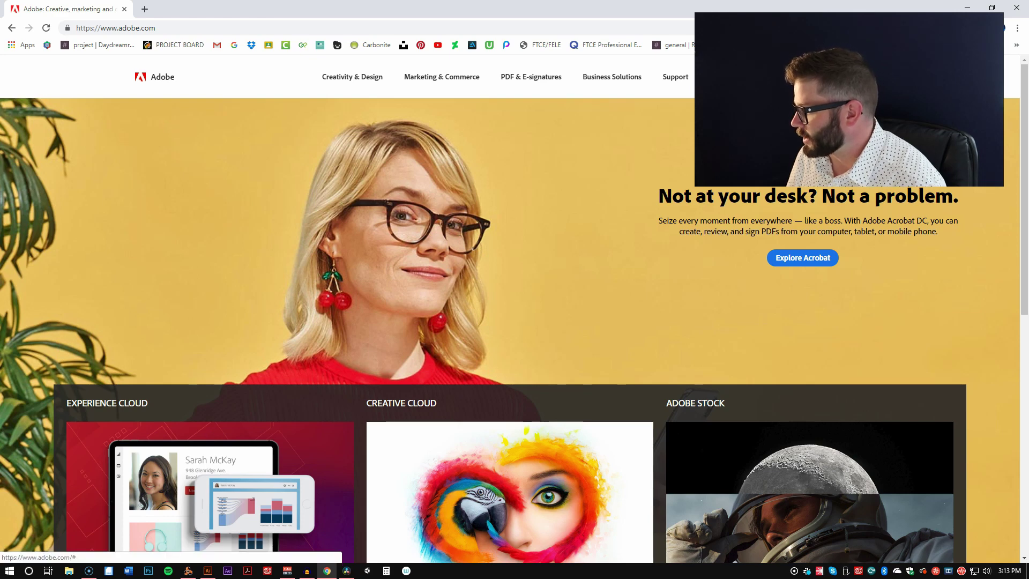
left_click(715, 77)
left_click(394, 78)
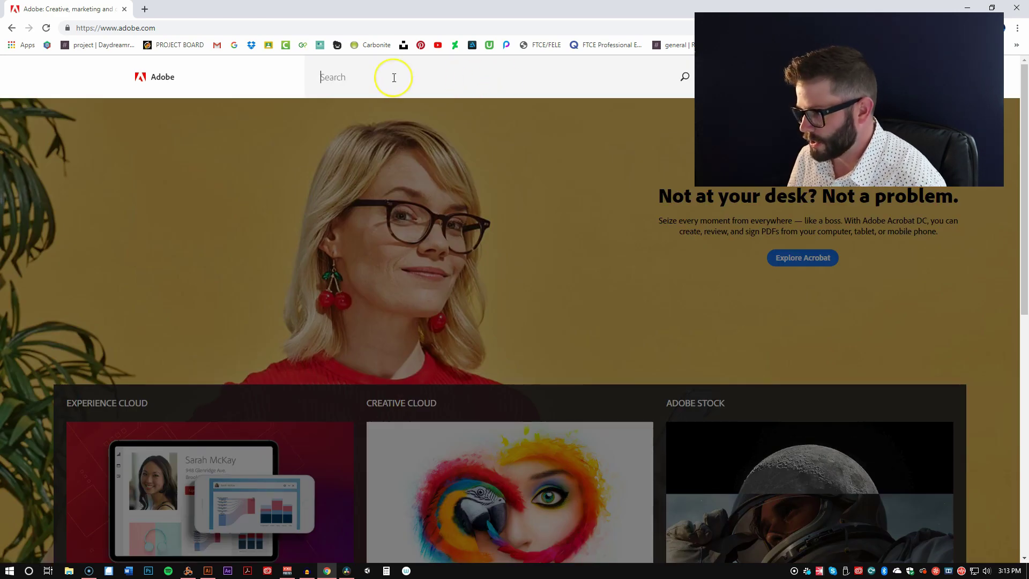
type("Photoshop")
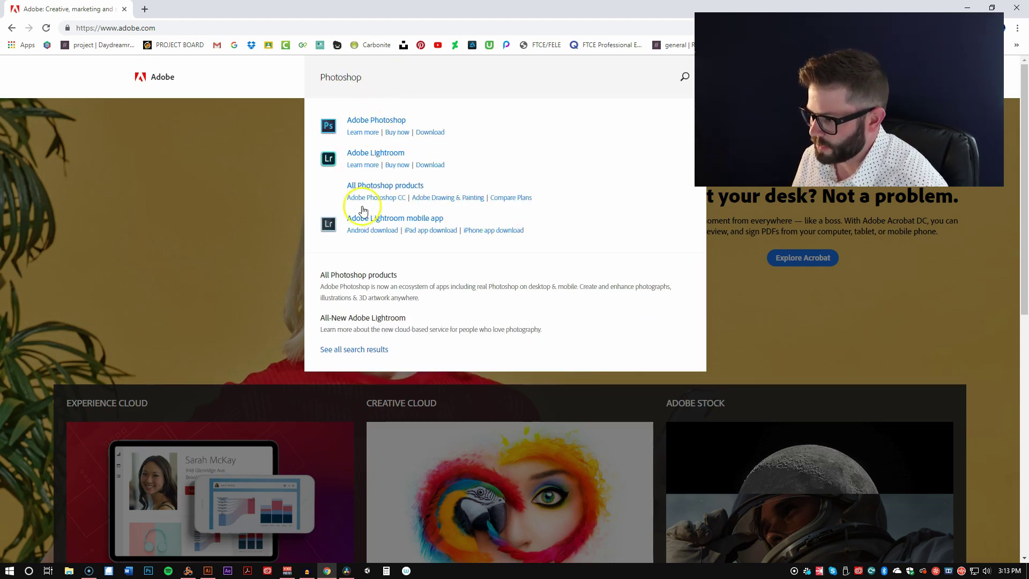
left_click(358, 122)
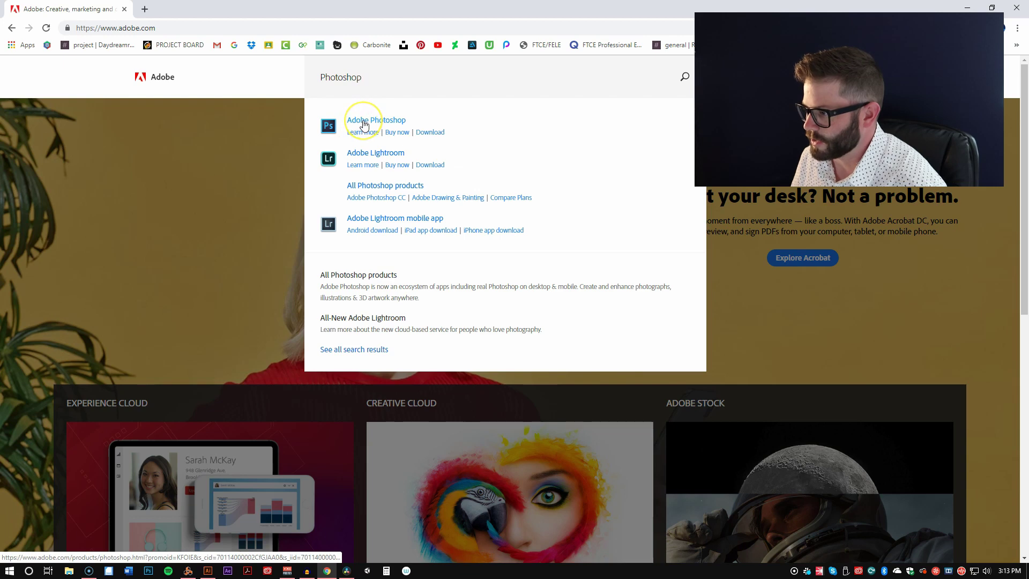
left_click(364, 124)
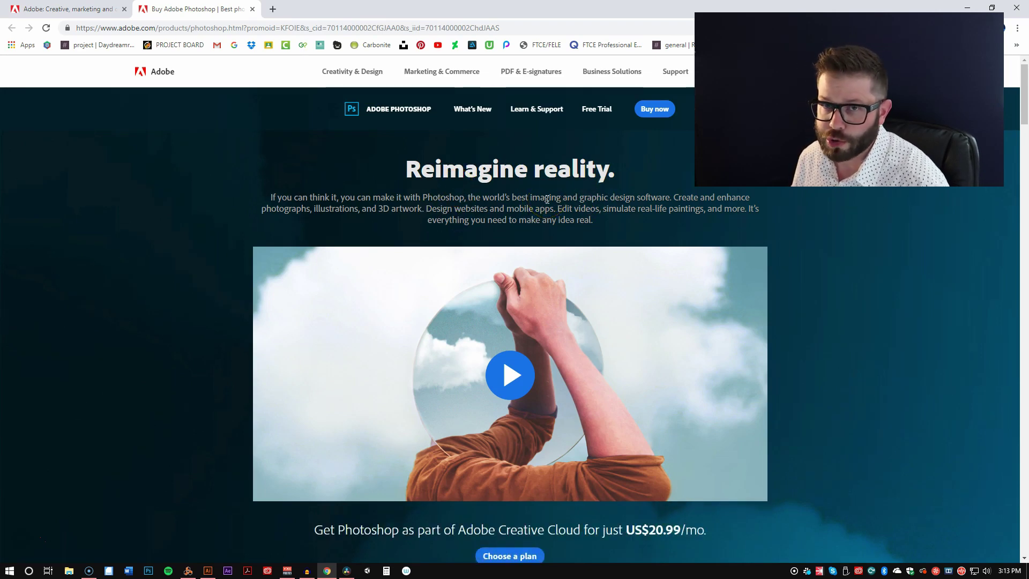
Look through the features on the Photoshop product page and go to its purchase option.
scroll(645, 205, "down", 10)
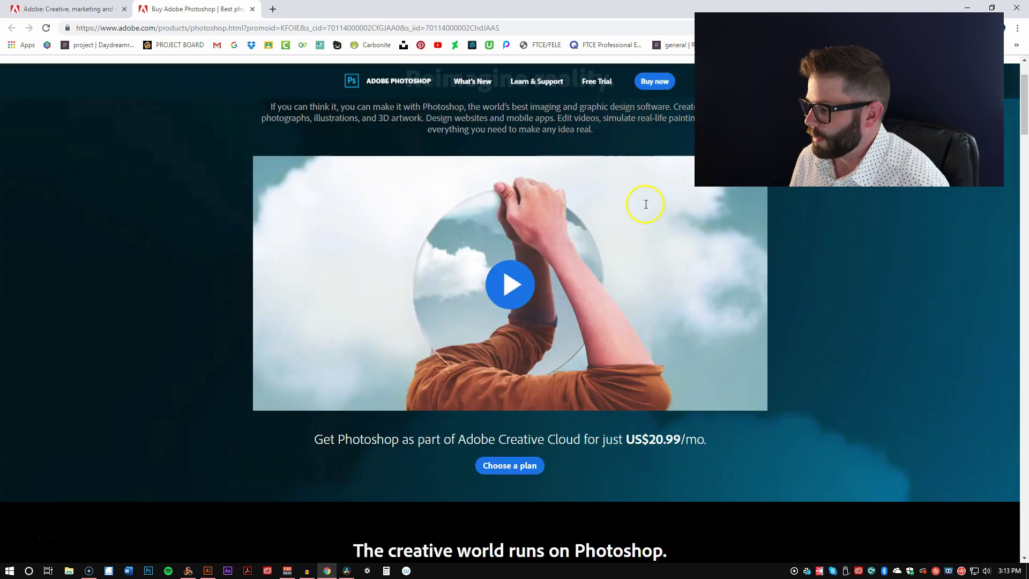
scroll(642, 213, "down", 15)
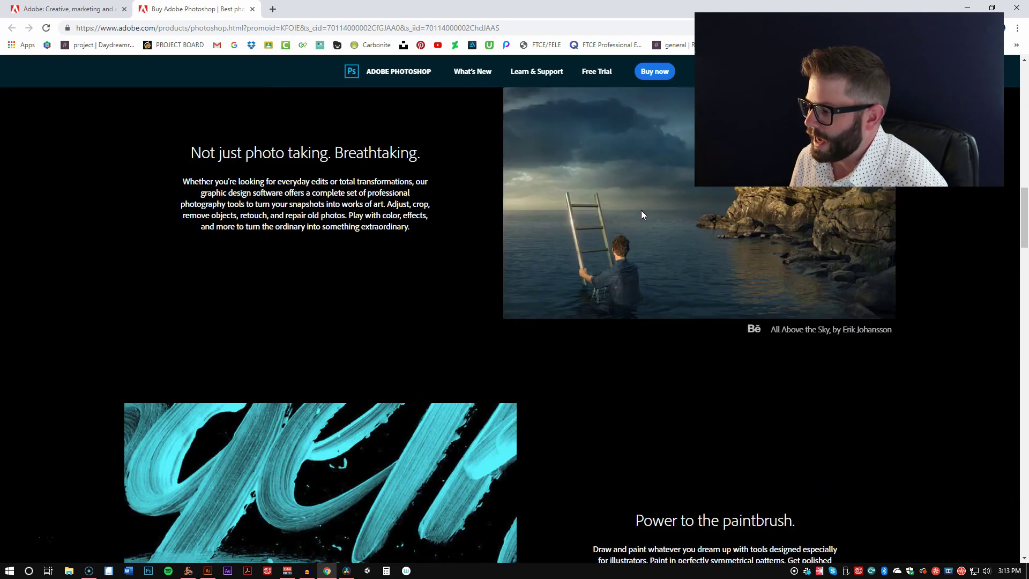
scroll(641, 212, "down", 18)
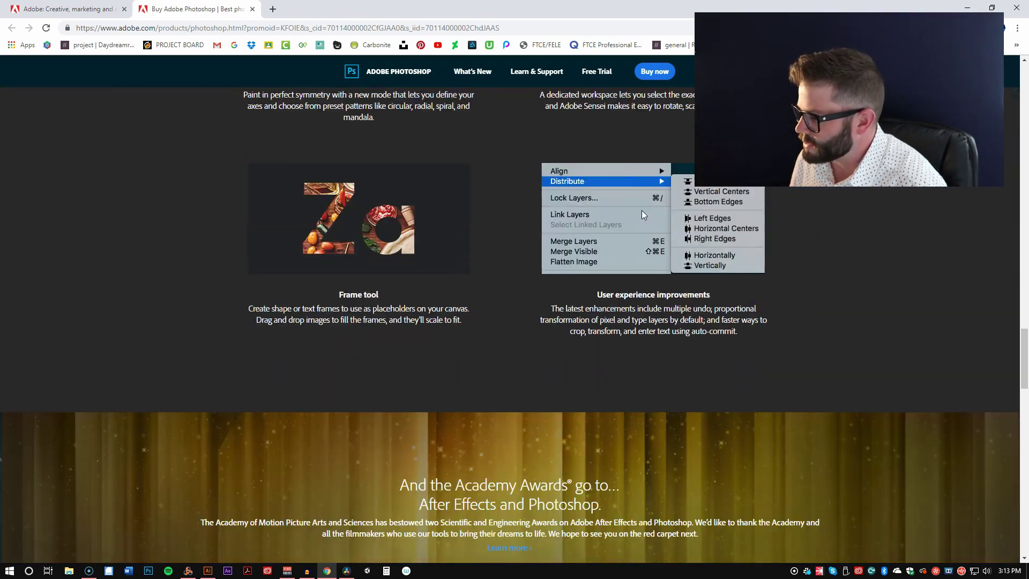
scroll(641, 210, "up", 20)
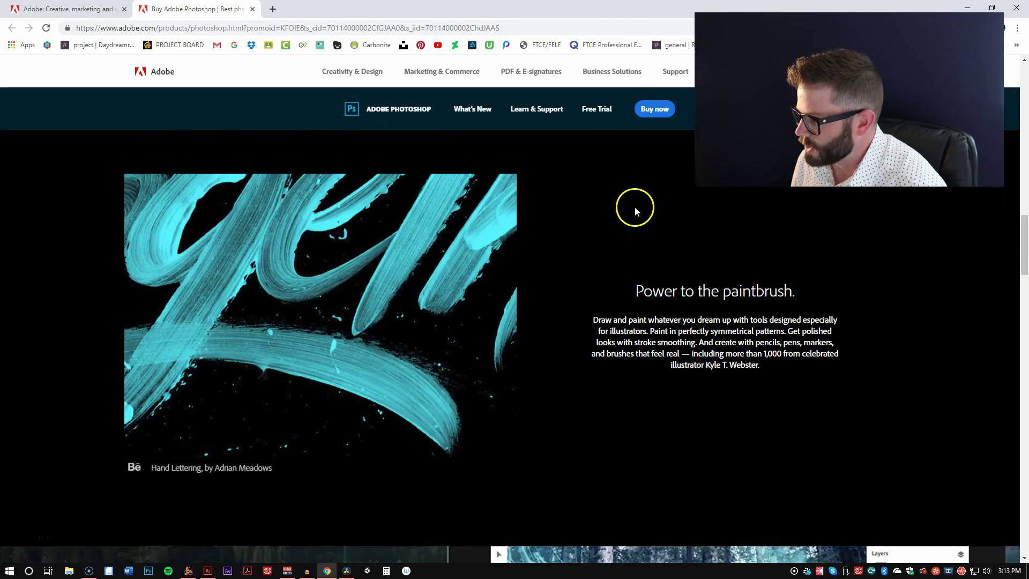
scroll(633, 203, "up", 7)
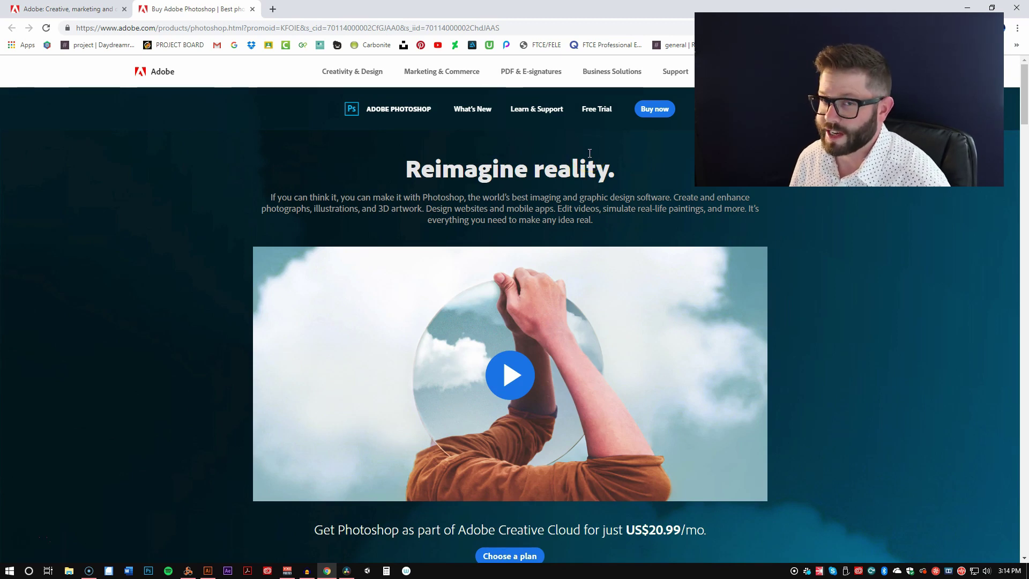
left_click(665, 115)
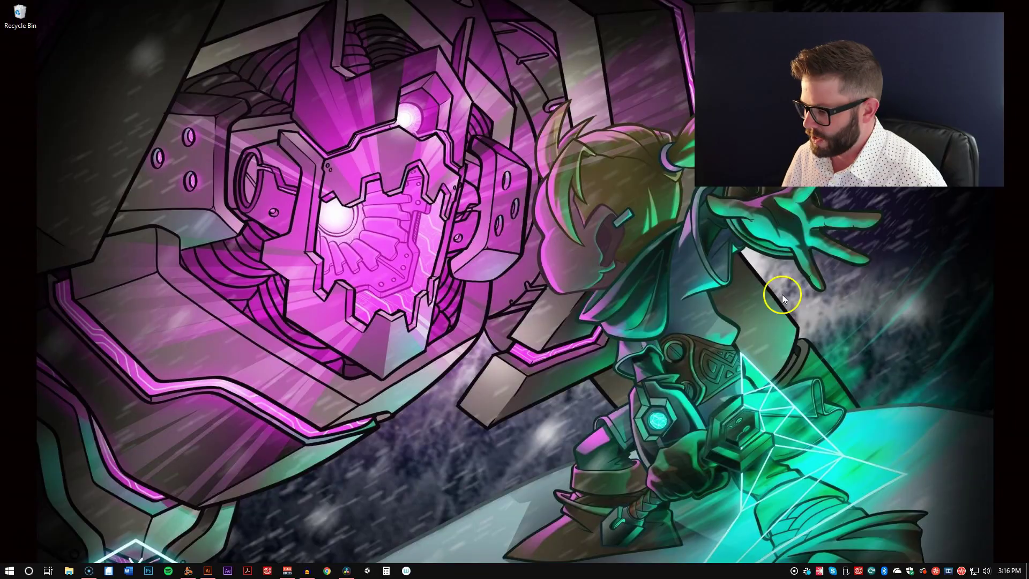
Switch to Photoshop and start a new document named "Technically Something Ep1".
left_click(149, 571)
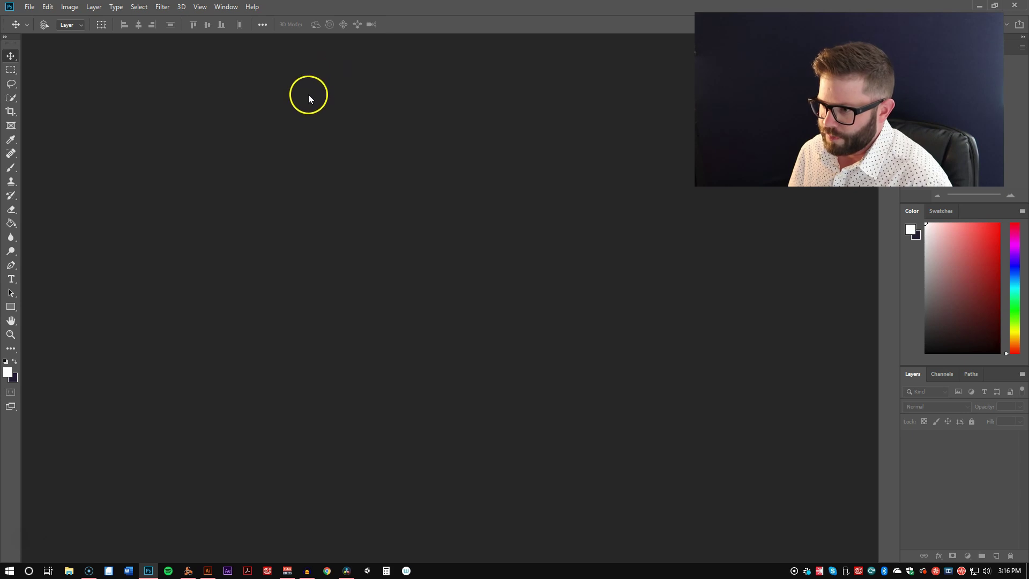
left_click(32, 10)
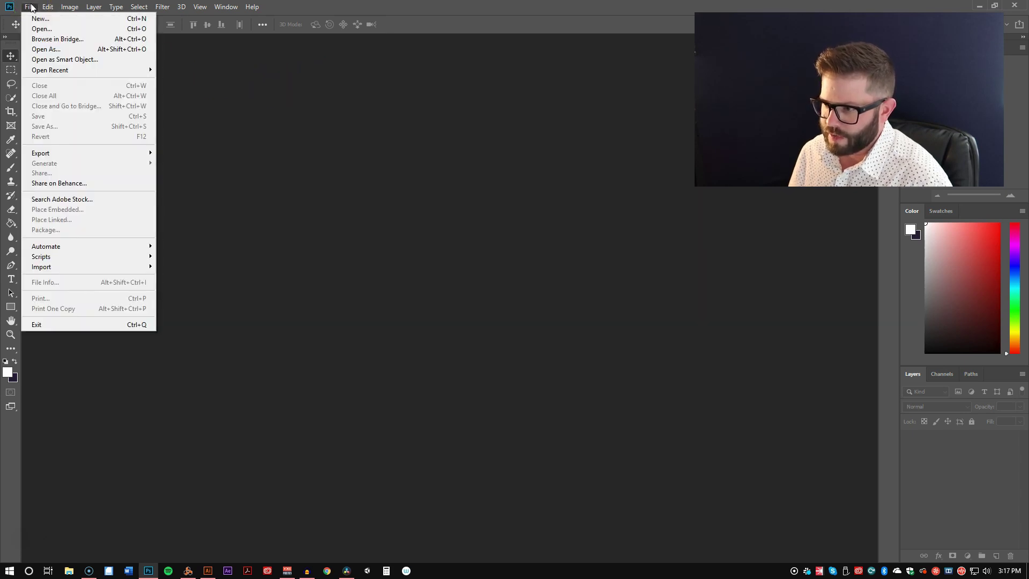
left_click(35, 18)
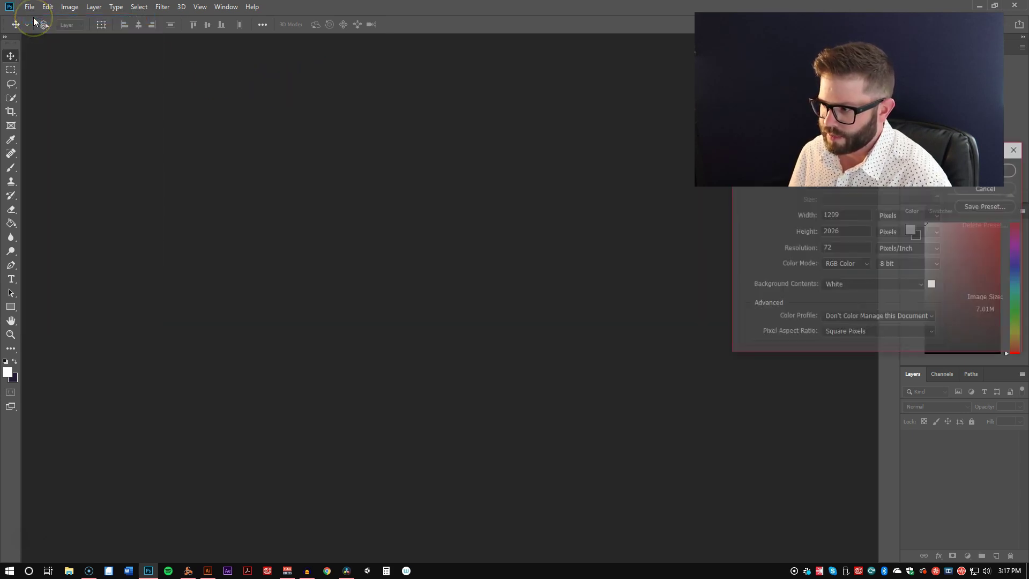
left_click_drag(831, 150, 426, 137)
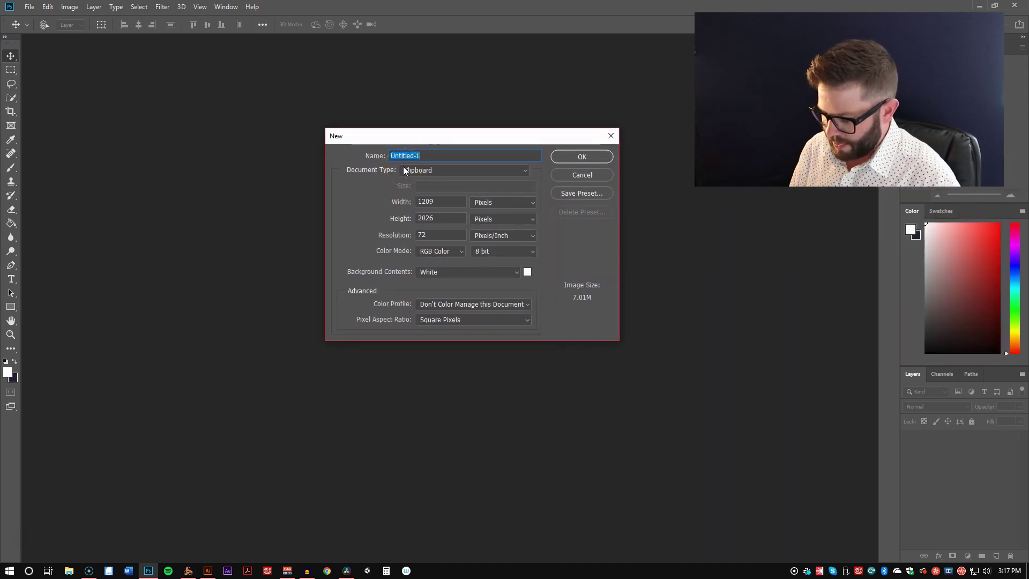
type("Tech")
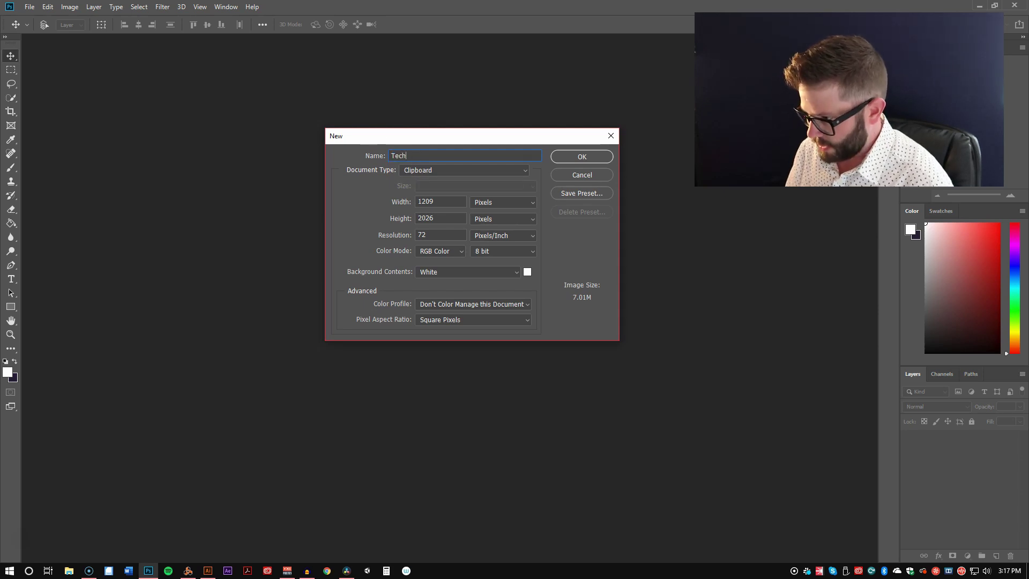
type("nically Something Ep1")
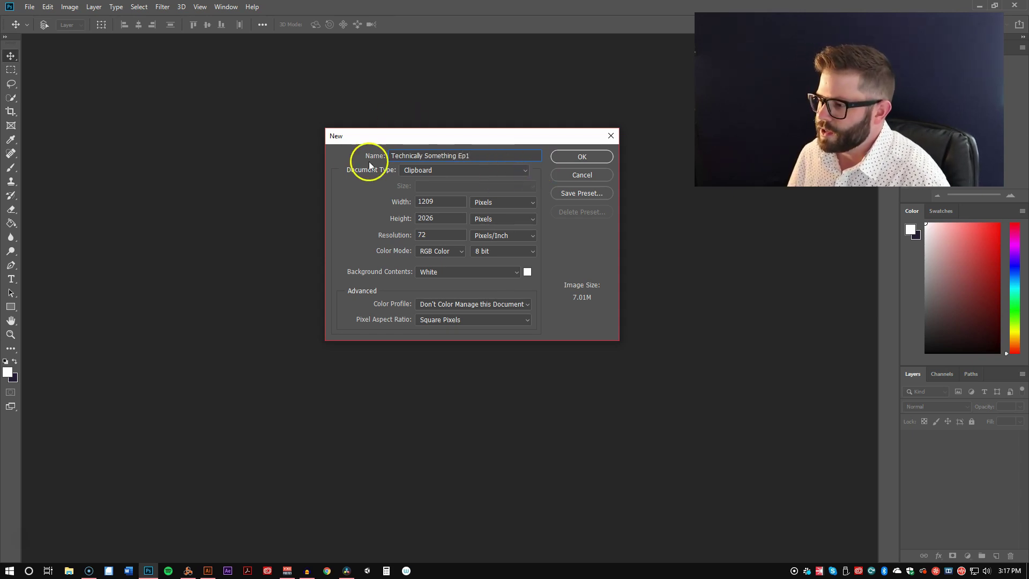
Set the new document's type to U.S. Paper and its size to Letter.
left_click(416, 171)
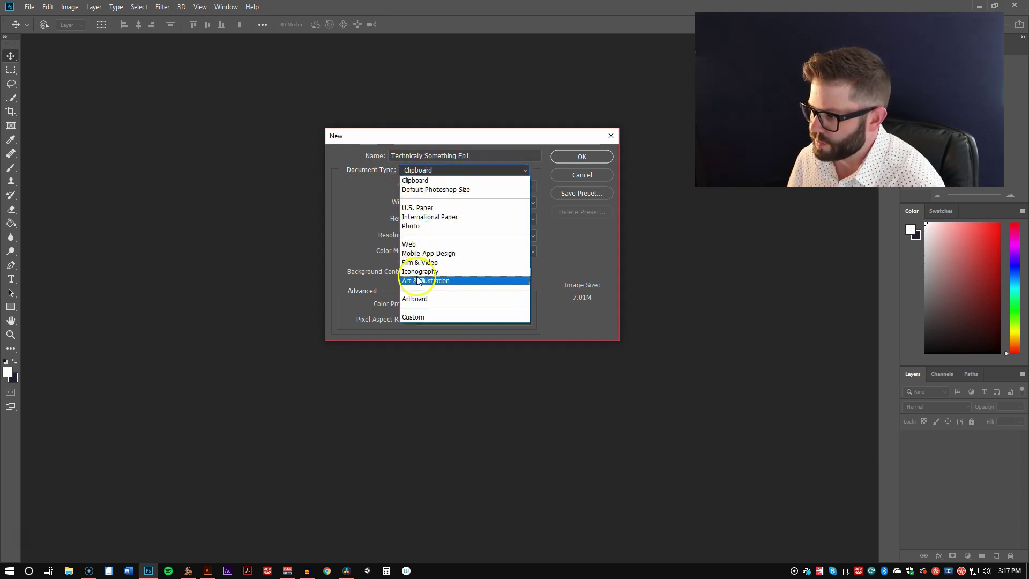
left_click(444, 212)
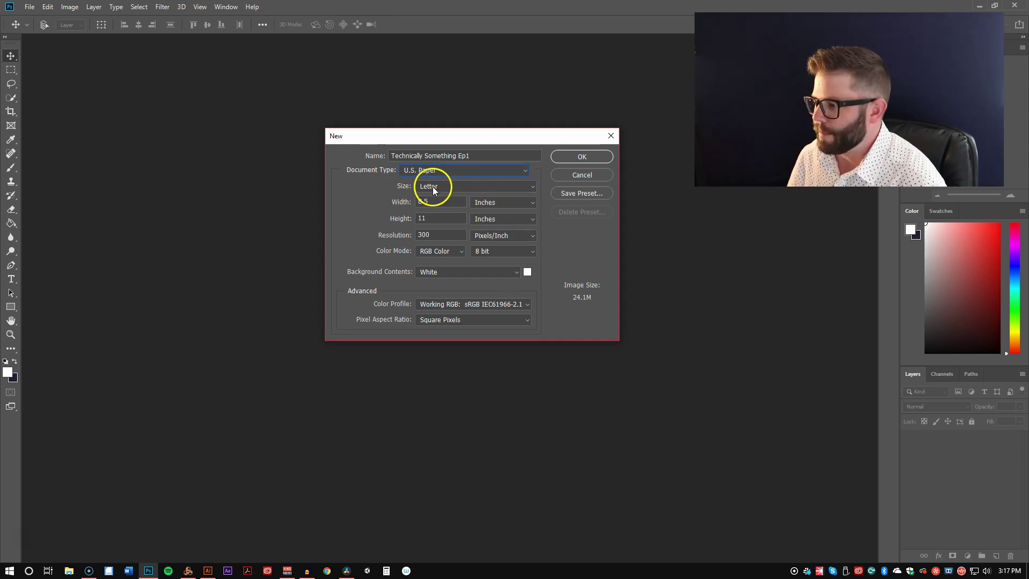
left_click(459, 188)
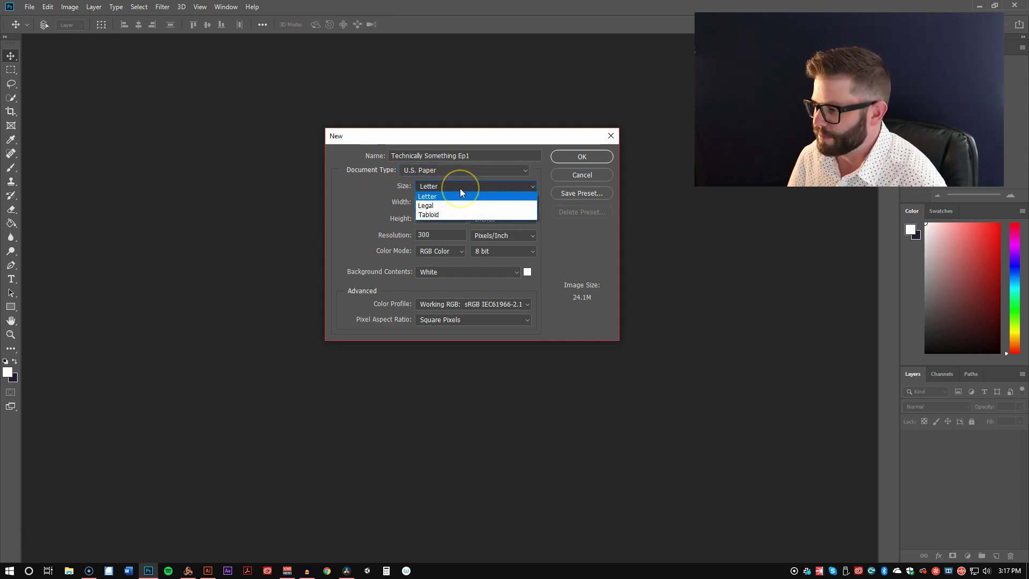
left_click(435, 196)
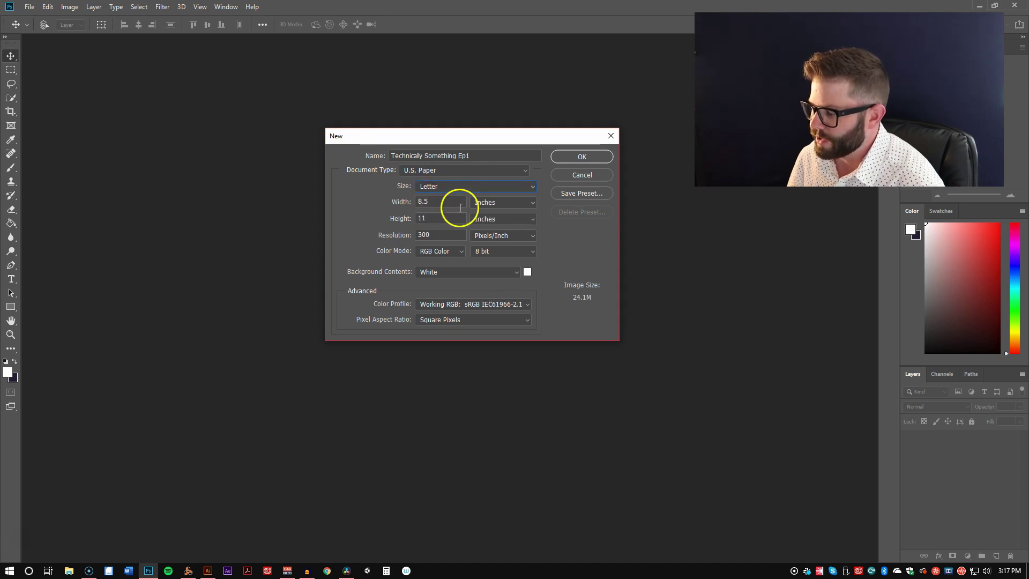
Keep the new document's resolution at 300 pixels/inch and choose RGB Color as its color mode.
double_click(429, 234)
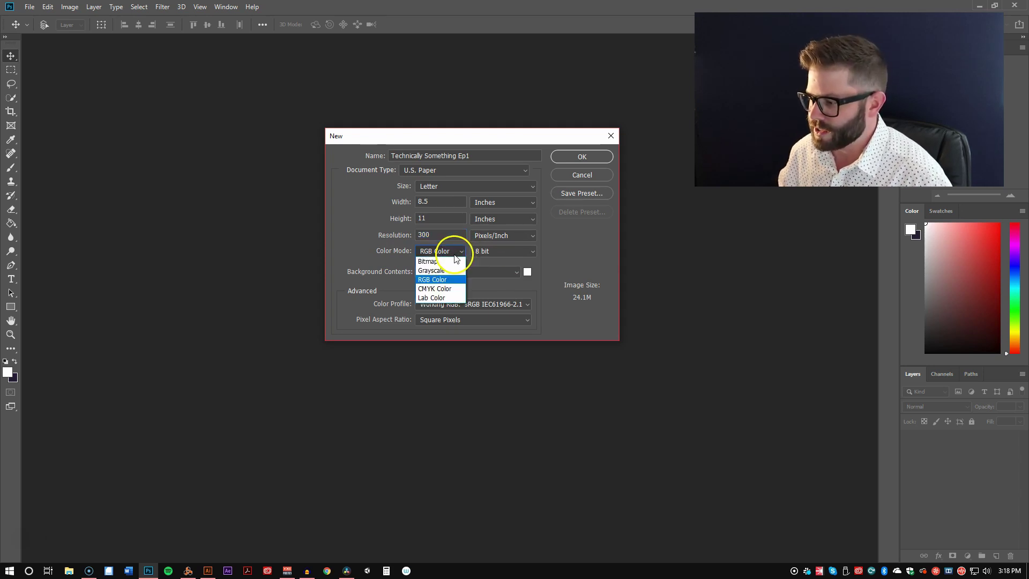
left_click(434, 291)
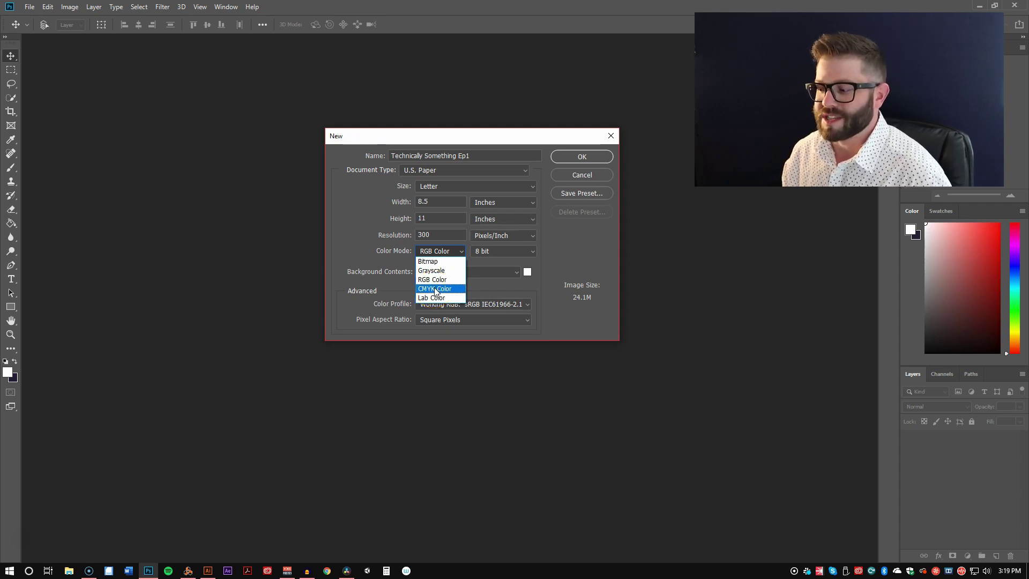
left_click(435, 282)
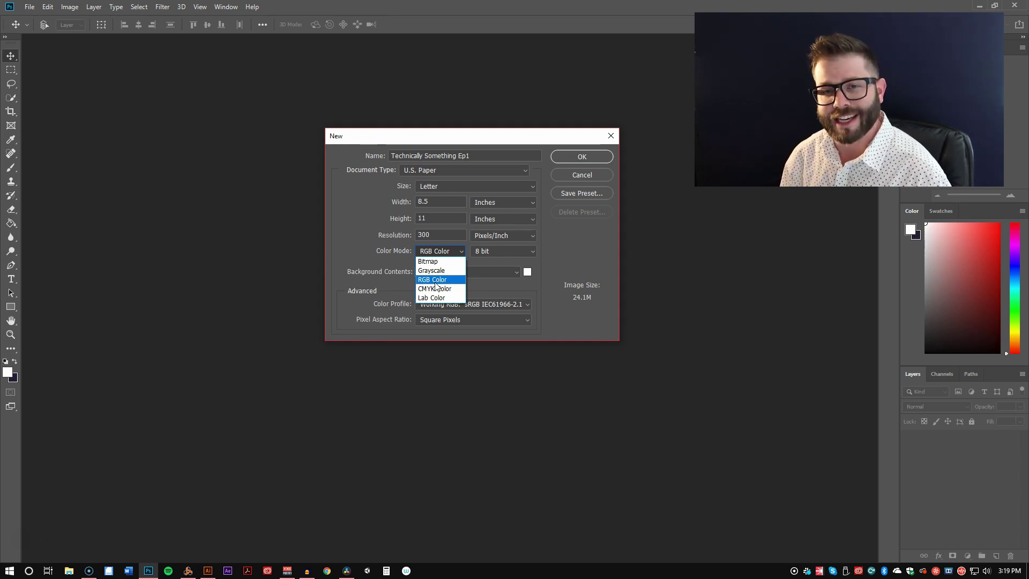
left_click(434, 285)
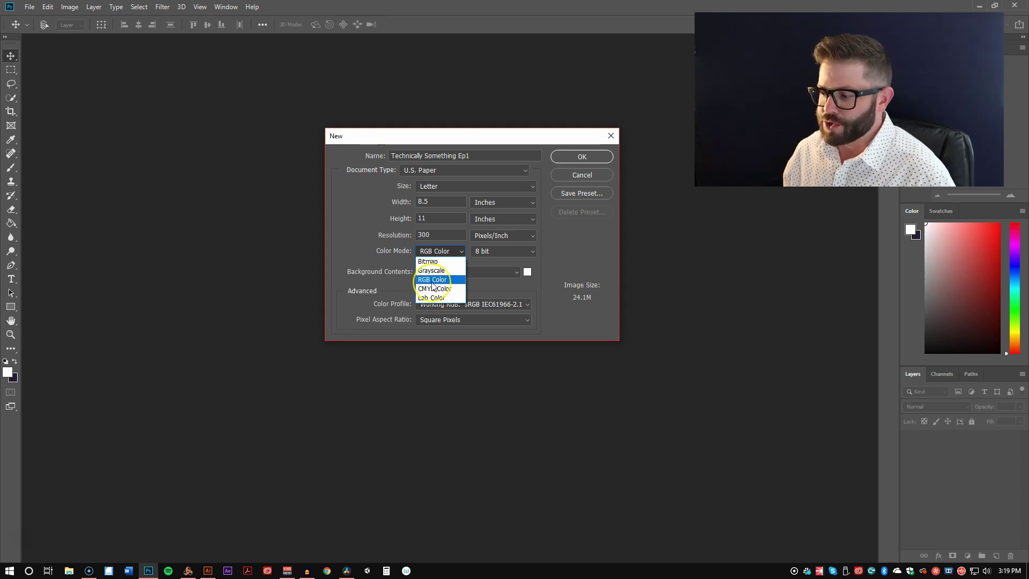
left_click(432, 281)
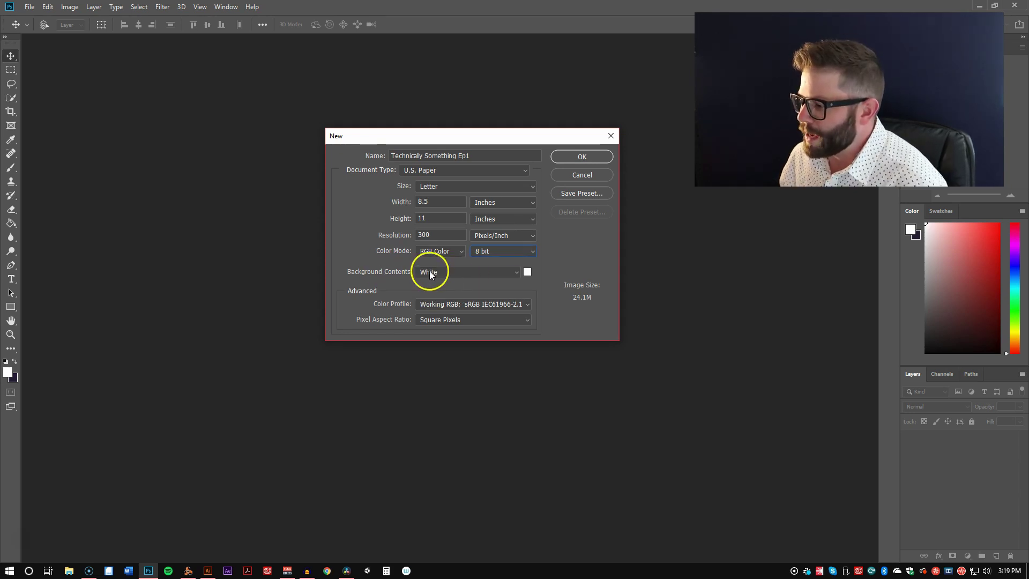
Choose White as the background contents and create the document.
left_click(510, 274)
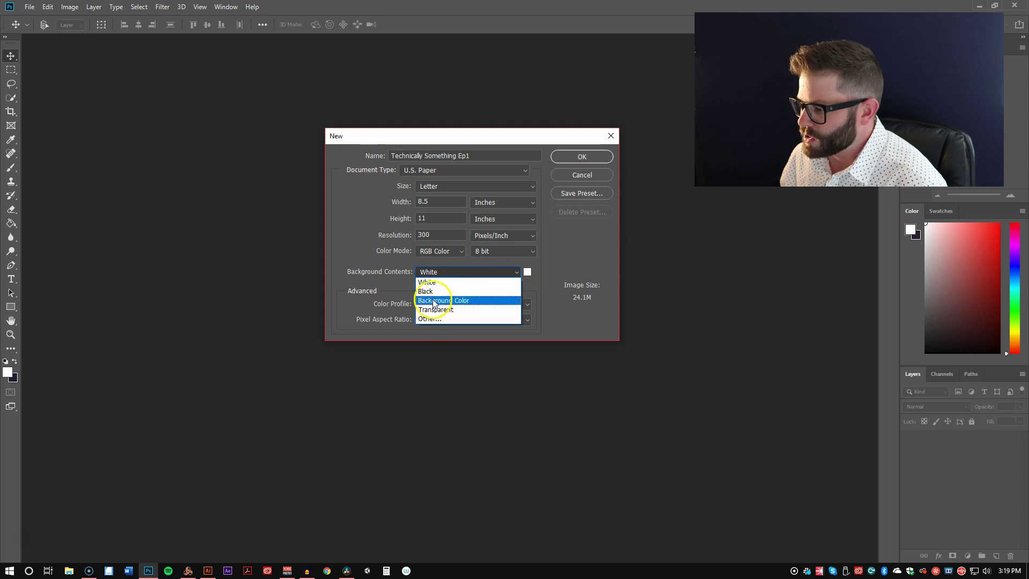
left_click(437, 284)
left_click(591, 156)
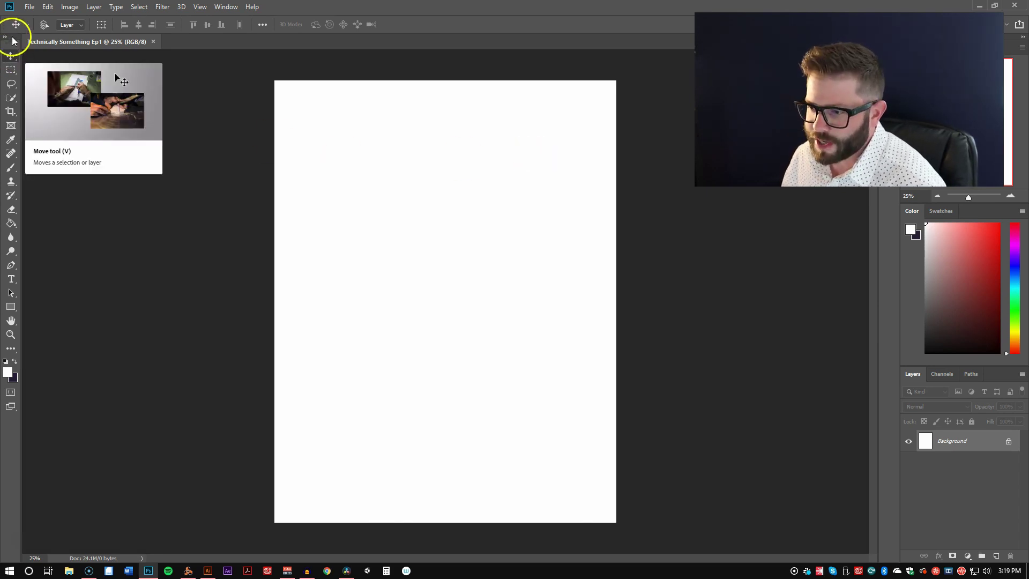
Expand the tool palette to two columns and return it to a single column.
mouse_move(12, 45)
left_mouse_down()
mouse_move(105, 106)
mouse_move(198, 85)
mouse_move(18, 28)
left_mouse_up()
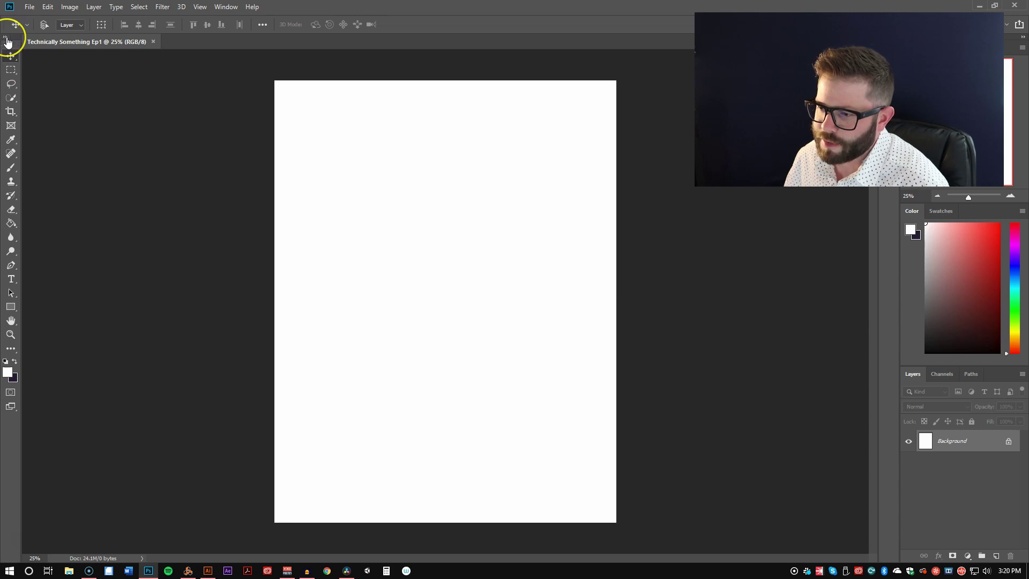
left_click(6, 38)
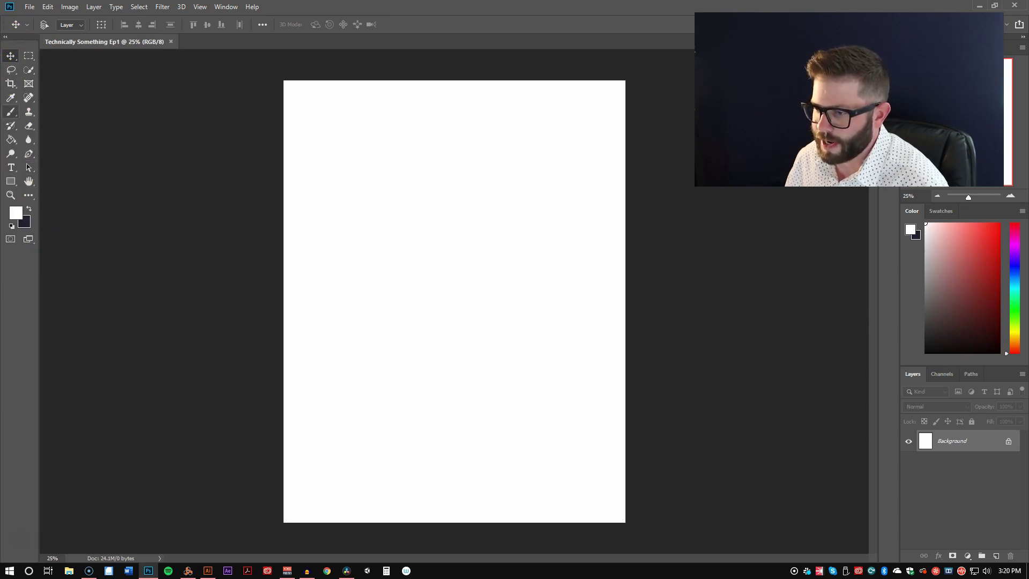
left_click(5, 38)
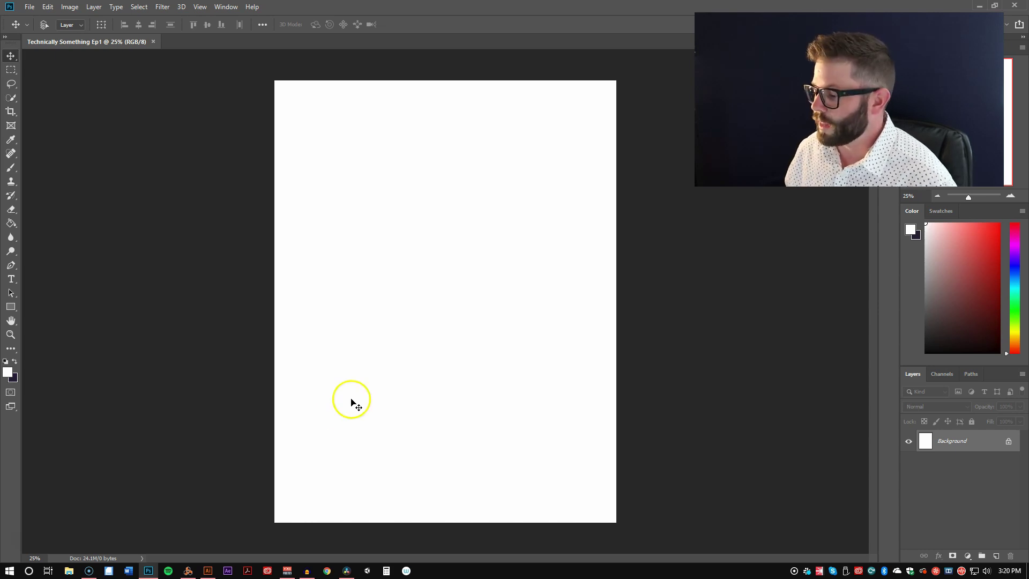
Switch to Chrome and go to unsplash.com.
left_click(327, 571)
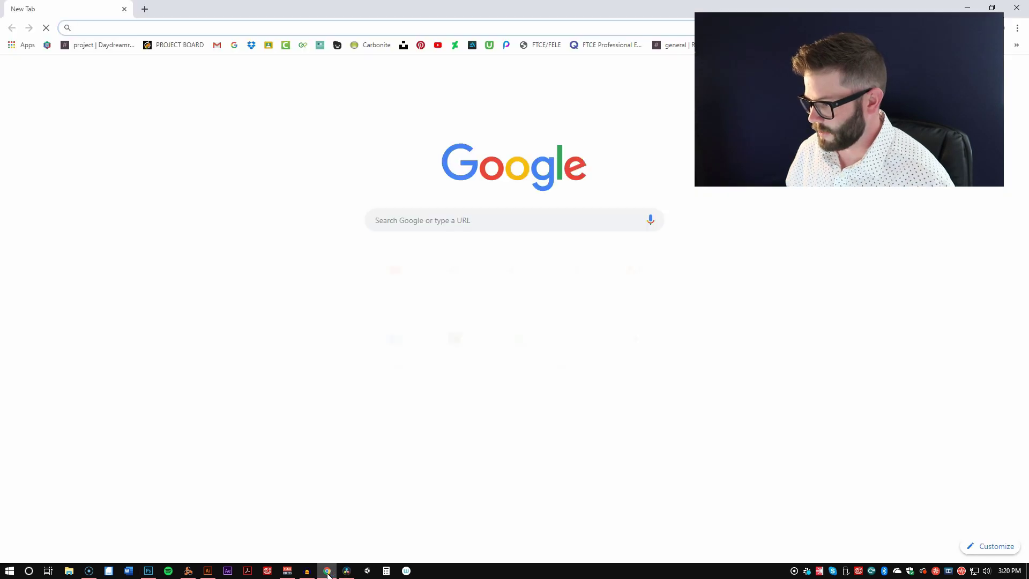
type("unsplash.")
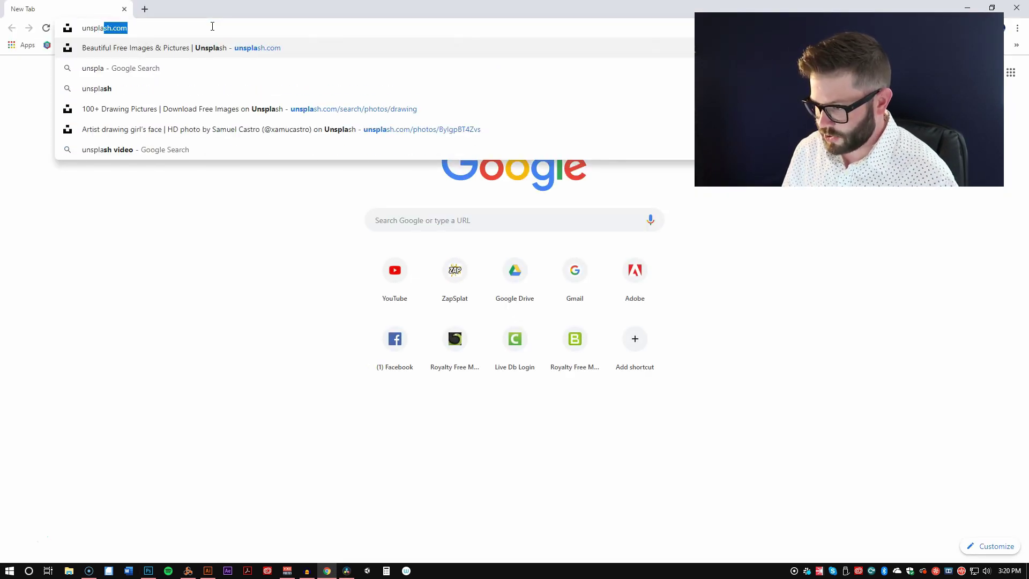
type("com")
key("Return")
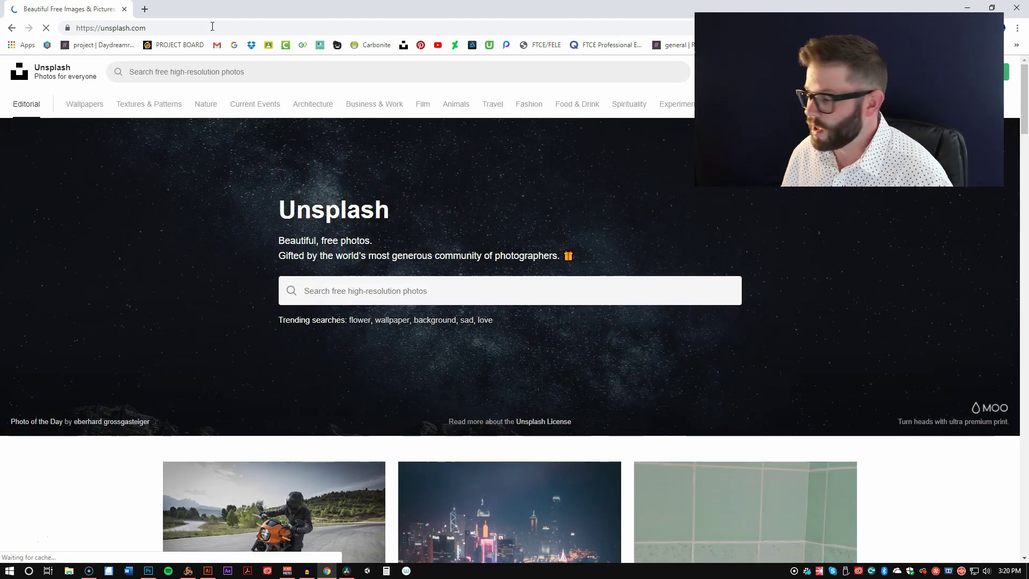
Browse the Unsplash editorial photos and open the one of the stranded ship on a misty shore.
left_click(177, 71)
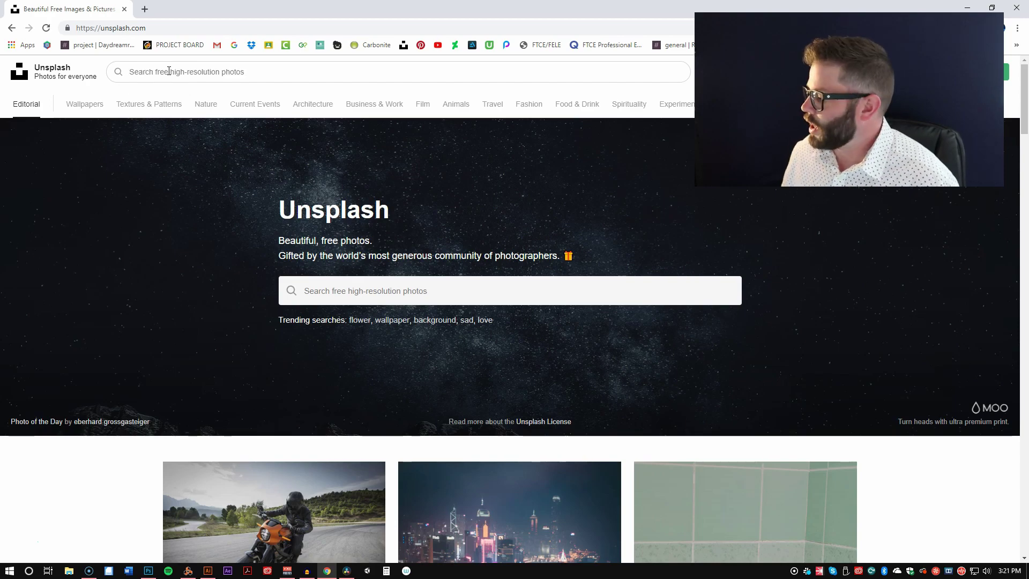
scroll(315, 137, "down", 4)
scroll(496, 318, "down", 3)
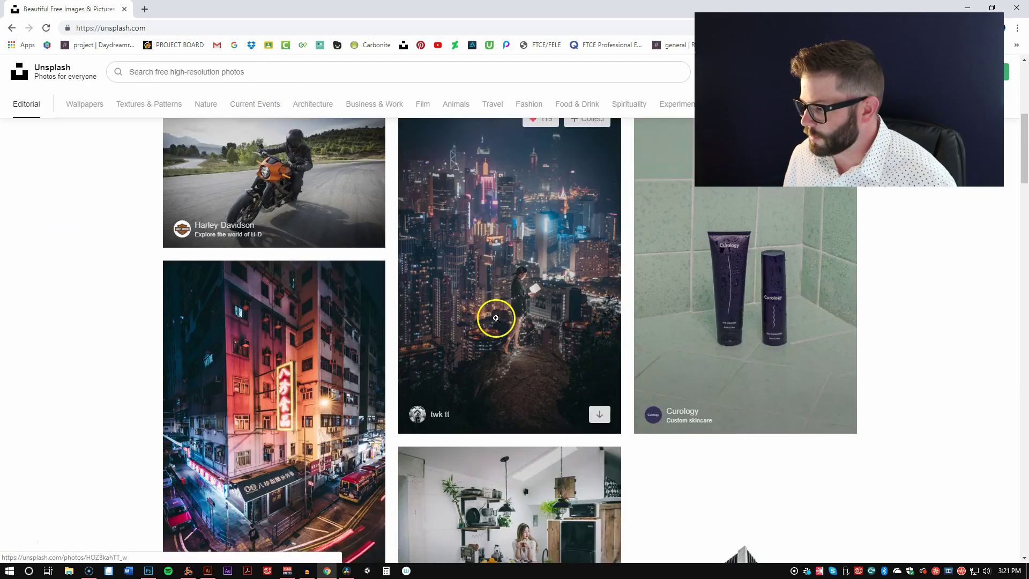
scroll(398, 260, "up", 2)
scroll(603, 306, "down", 5)
scroll(601, 306, "down", 14)
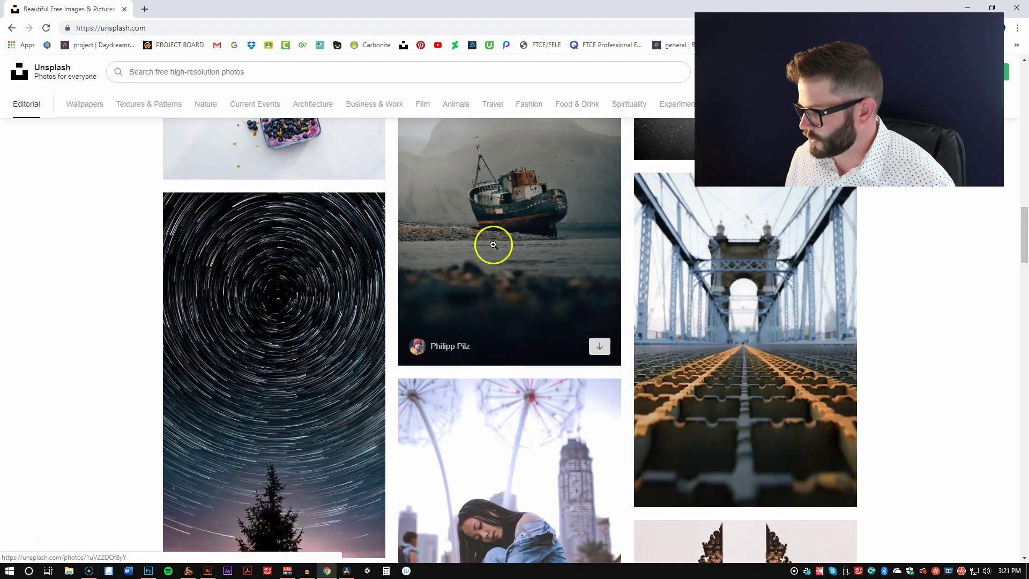
scroll(500, 305, "up", 2)
left_click(498, 307)
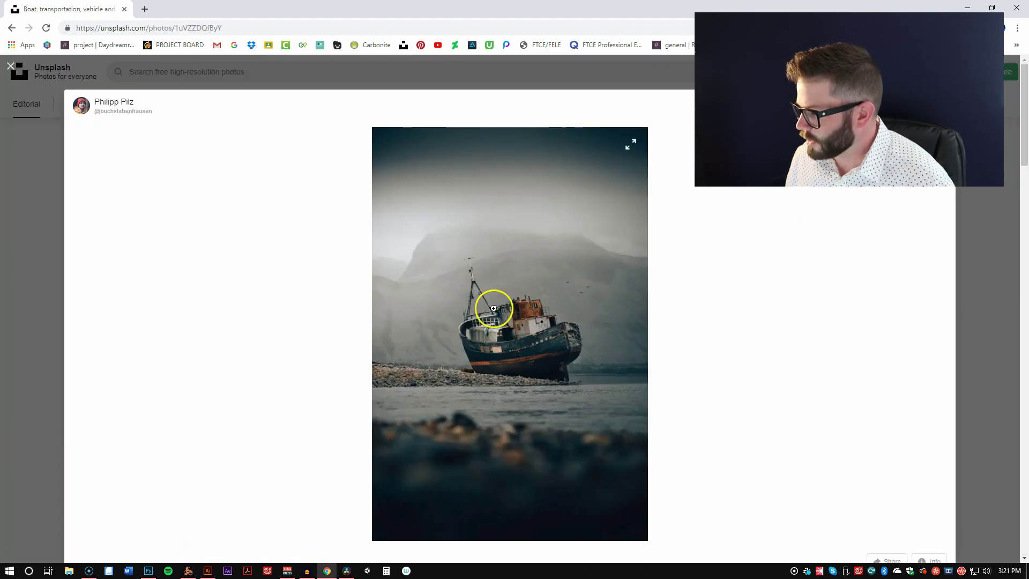
Enlarge the ship photo and copy the image to the clipboard.
left_click(493, 308)
scroll(487, 253, "down", 8)
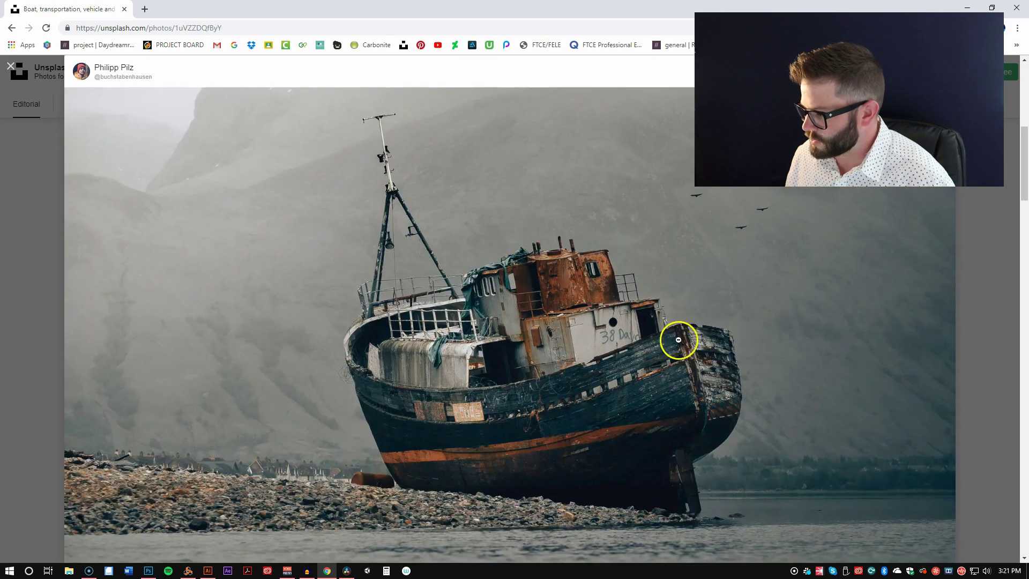
left_click(502, 268)
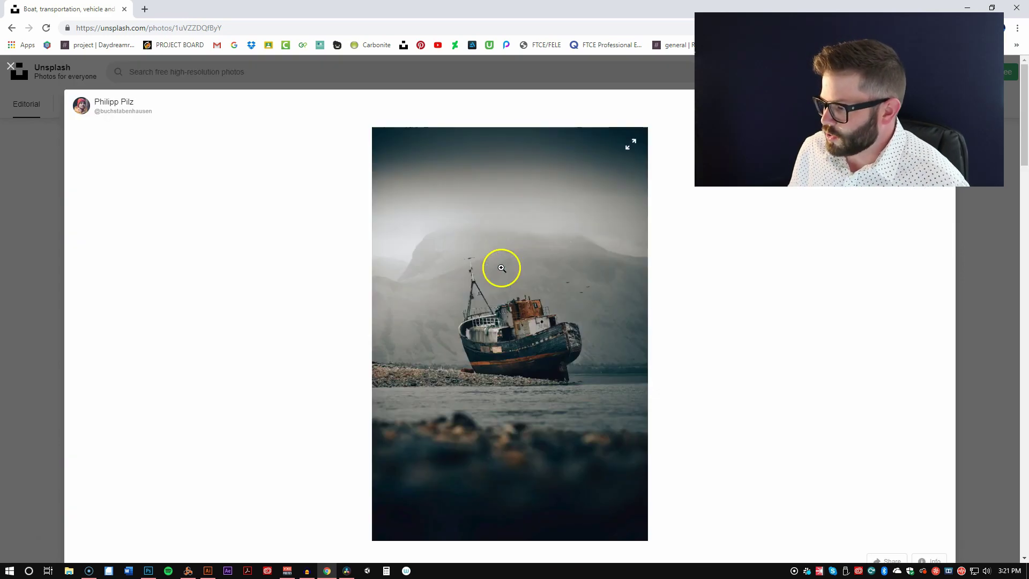
left_click(503, 295)
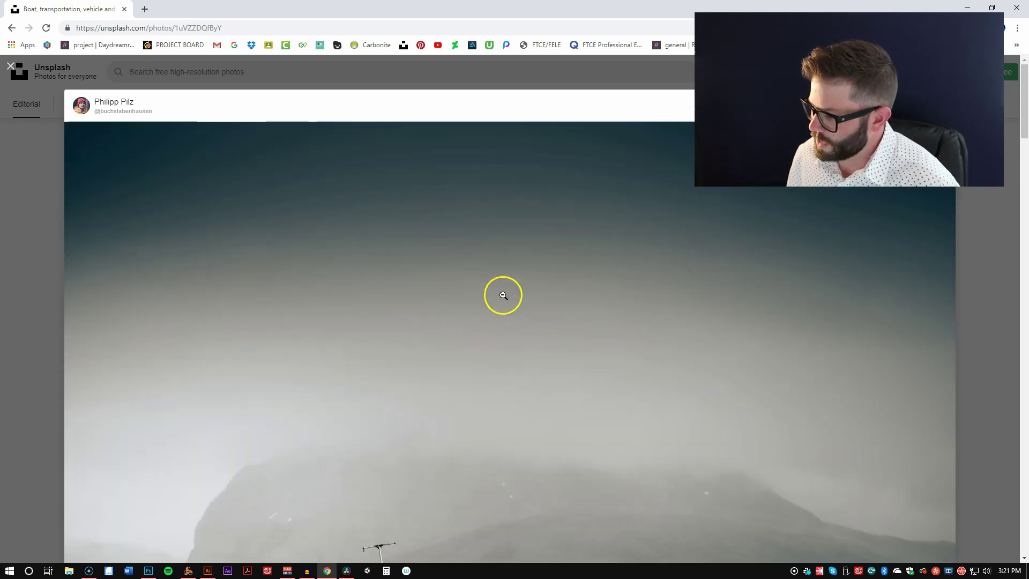
scroll(552, 339, "down", 8)
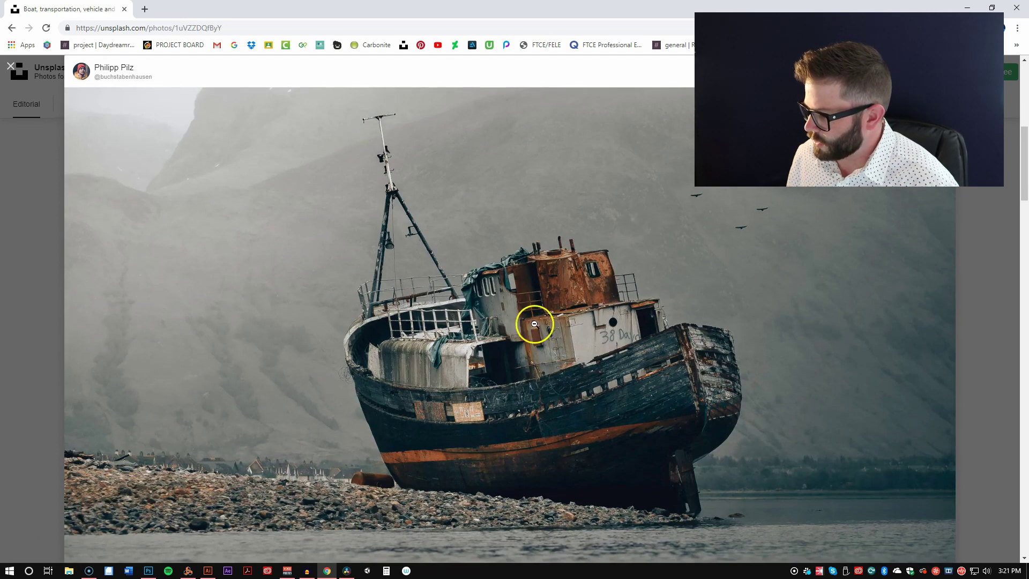
right_click(478, 315)
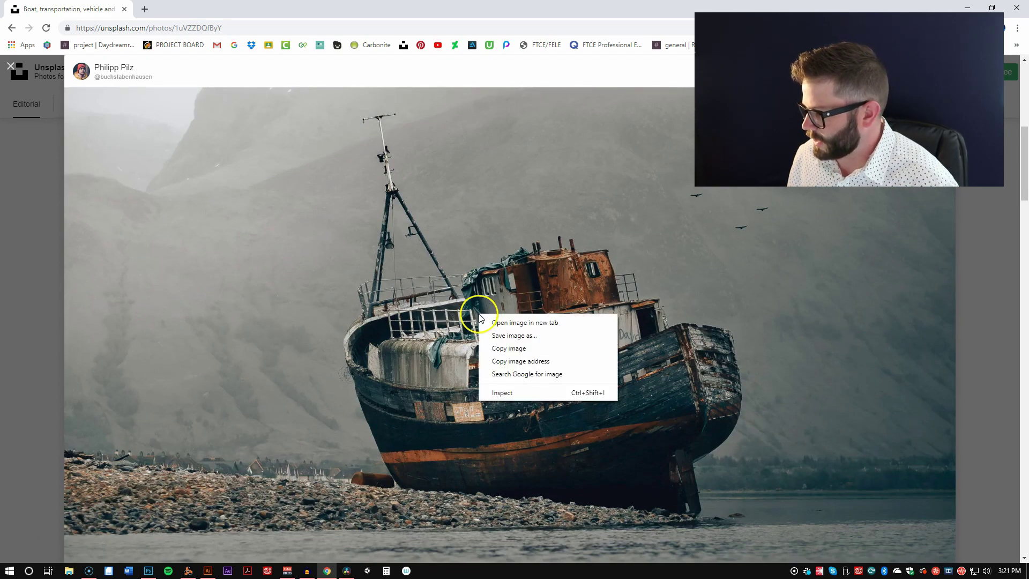
left_click(518, 349)
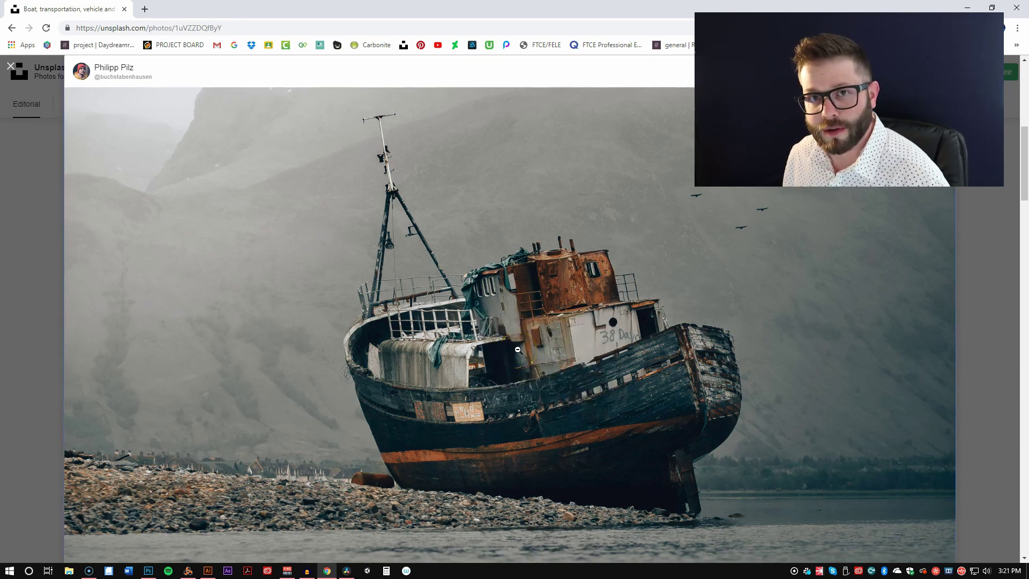
Switch back to Photoshop and paste the ship photo into the blank document.
key("alt+Tab")
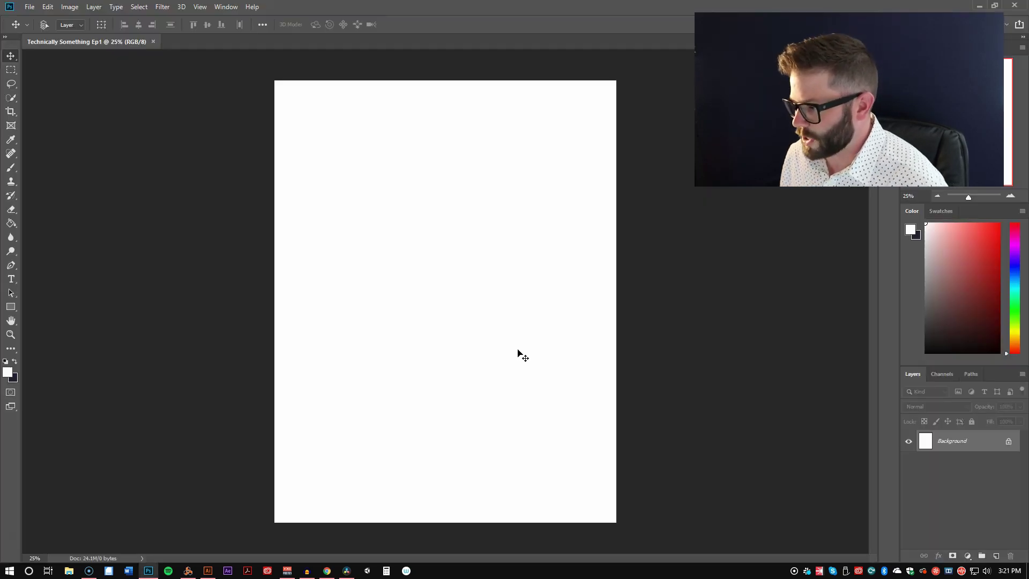
left_click(461, 293)
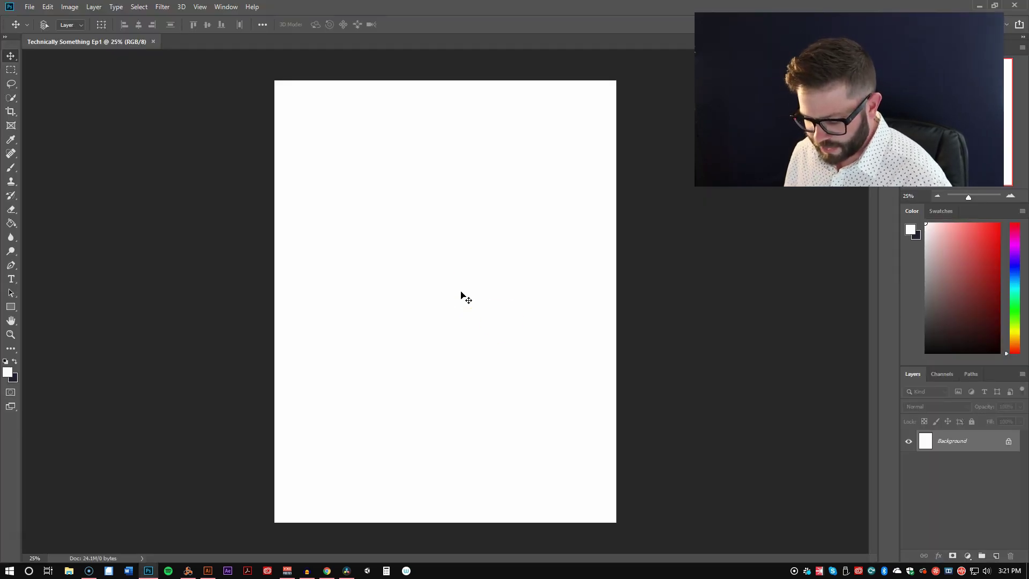
key("ctrl+v")
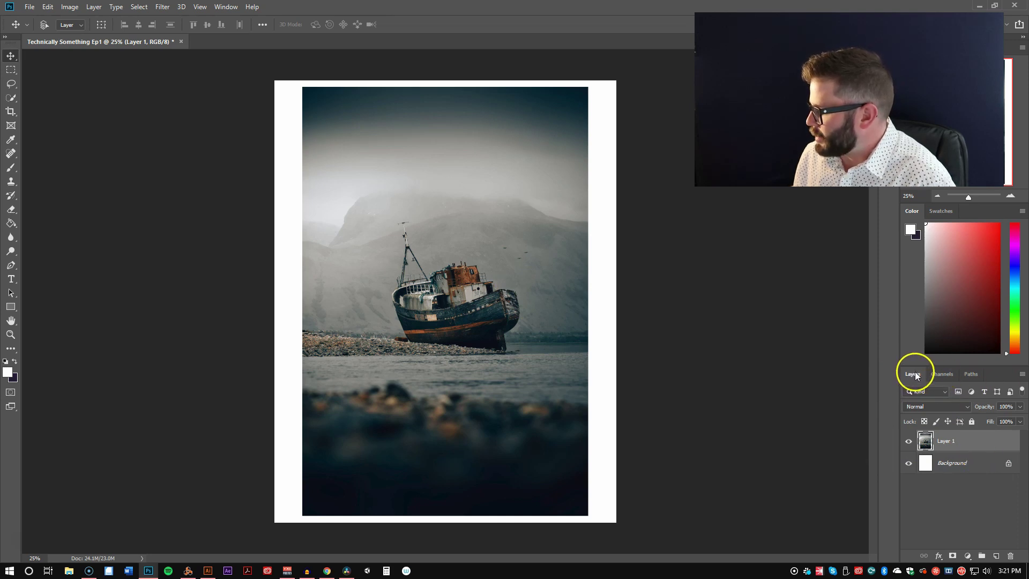
Rename the pasted photo's layer as Ship.
mouse_move(916, 372)
left_mouse_down()
mouse_move(805, 365)
mouse_move(720, 282)
mouse_move(764, 352)
mouse_move(839, 412)
mouse_move(905, 380)
left_mouse_up()
left_click_drag(973, 374, 917, 375)
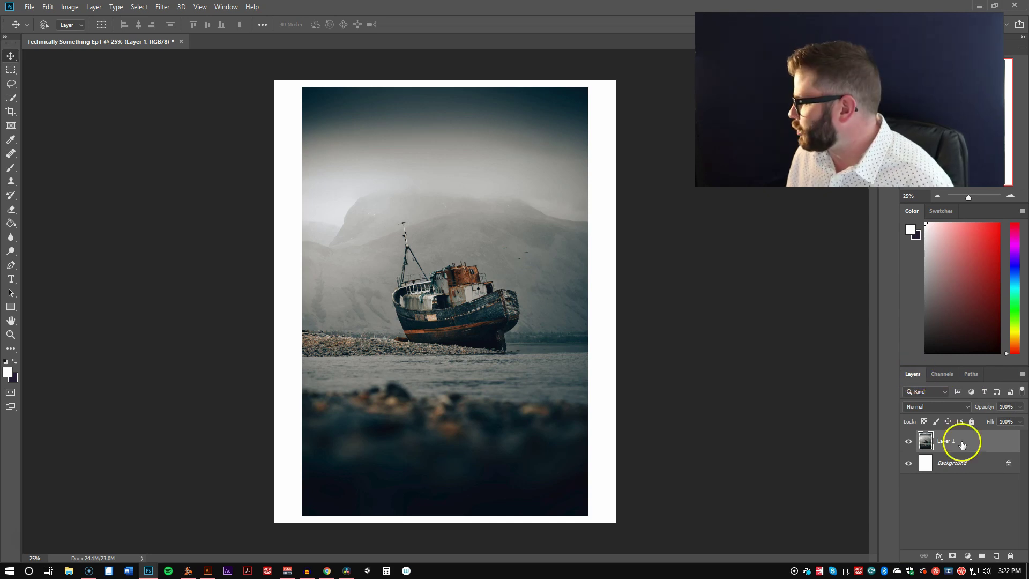
double_click(945, 441)
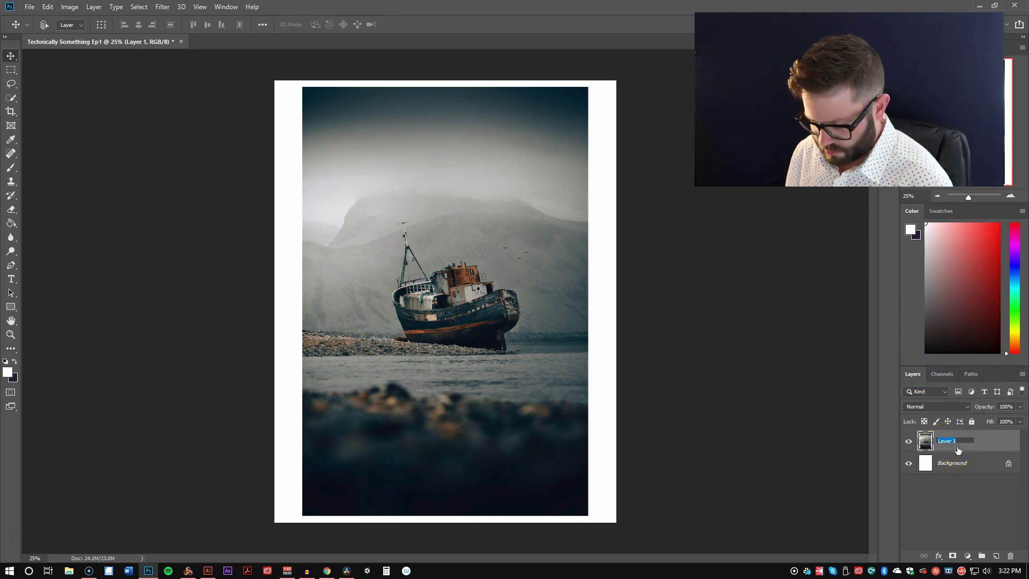
type("ship")
key("Return")
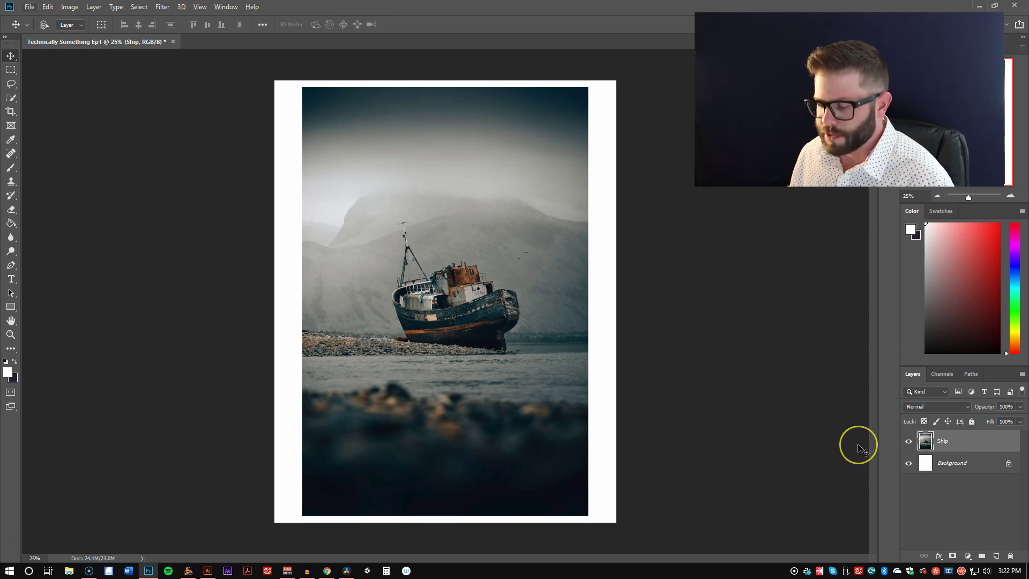
Return to Unsplash in Chrome, close the ship photo, and open the photo of a purple beach sunset.
key("alt+Tab")
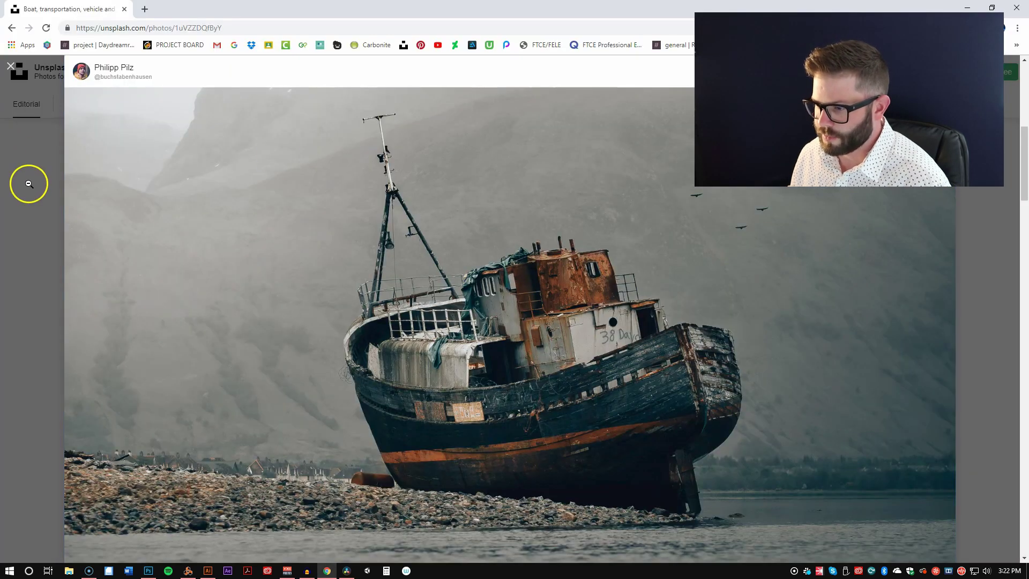
left_click(43, 209)
scroll(250, 227, "down", 6)
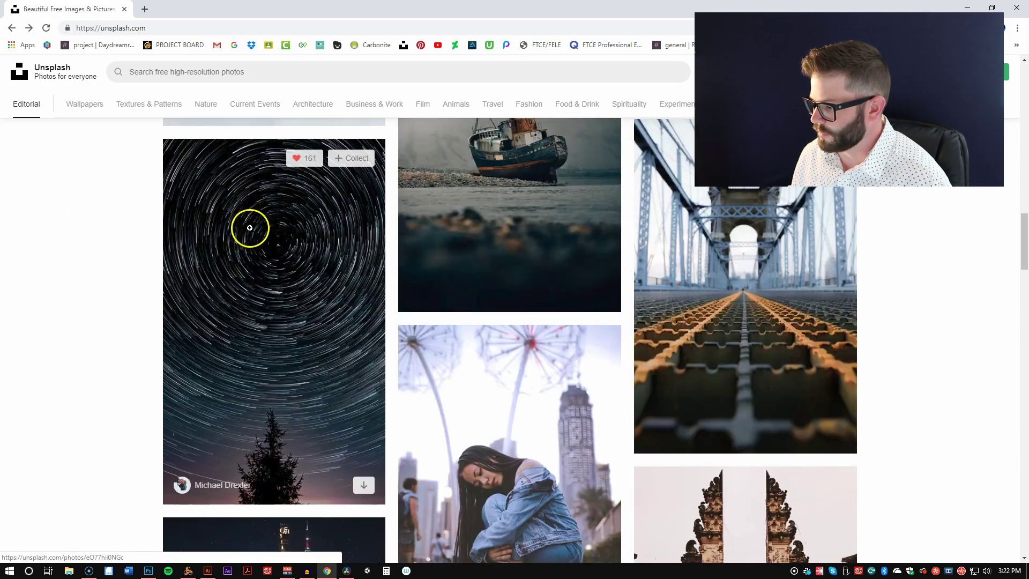
scroll(351, 243, "down", 8)
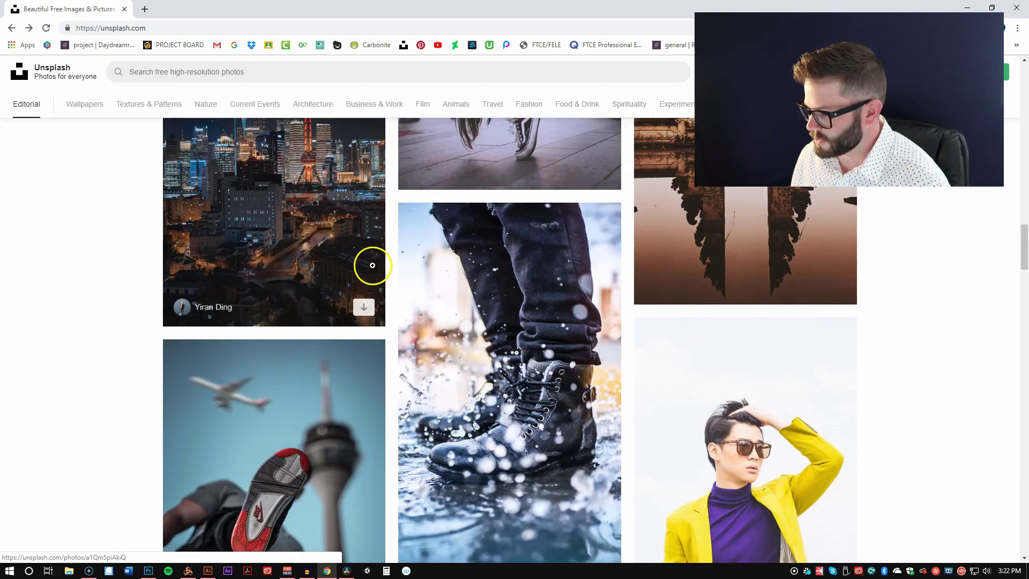
scroll(370, 264, "down", 2)
scroll(367, 262, "up", 12)
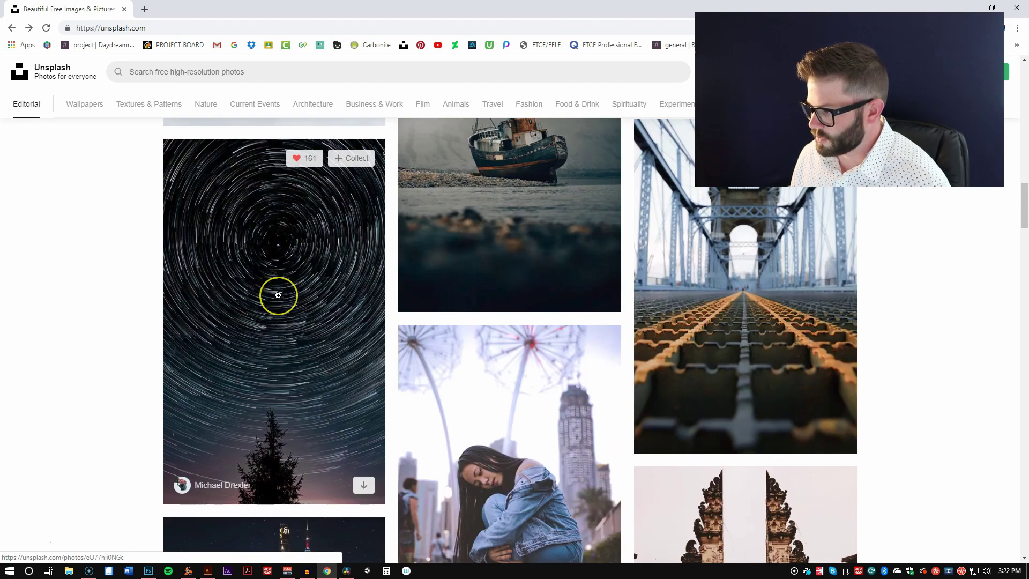
scroll(279, 296, "down", 20)
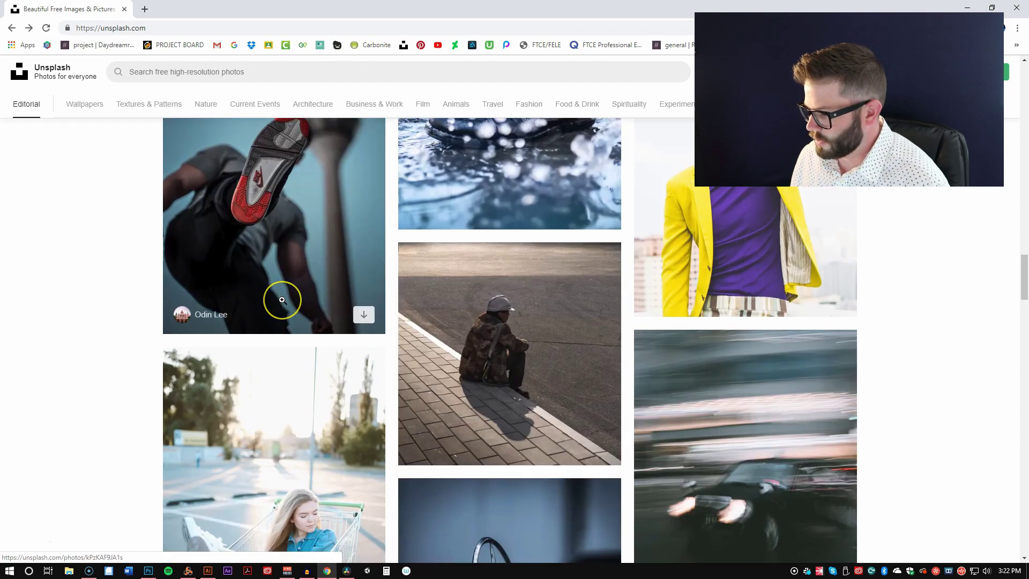
scroll(281, 300, "down", 9)
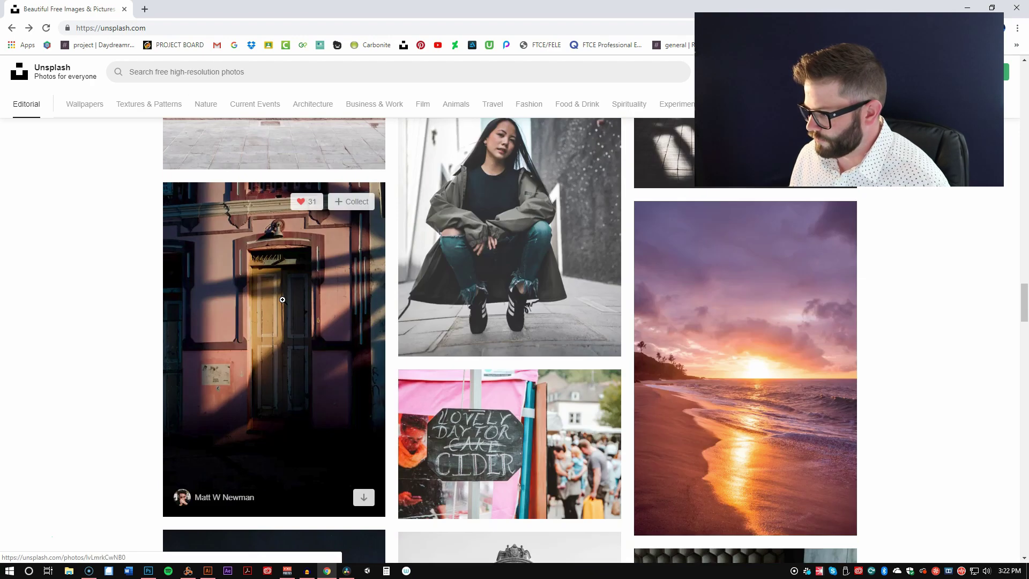
left_click(727, 336)
Enlarge the beach sunset photo and copy the image to the clipboard.
left_click(482, 284)
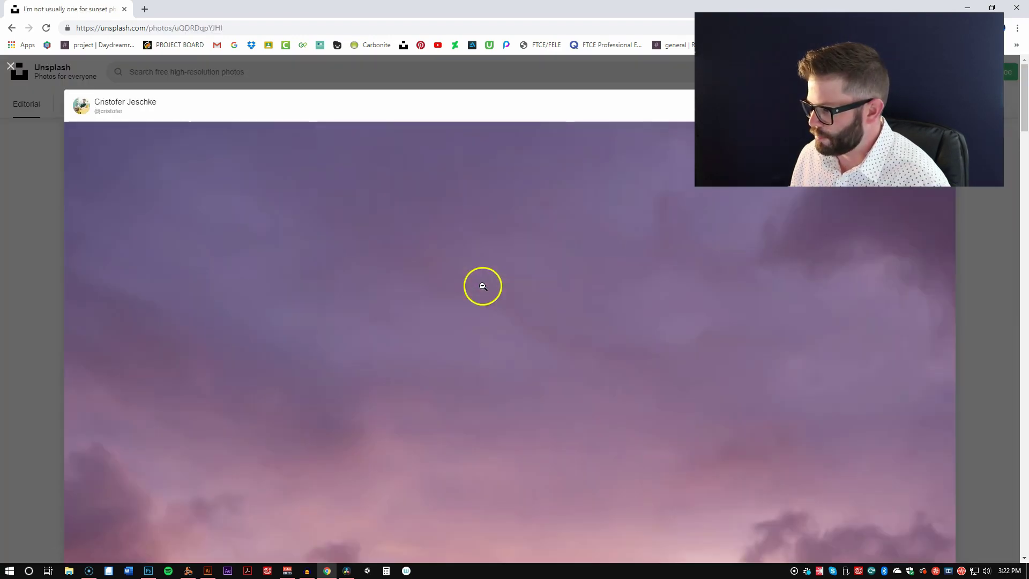
scroll(536, 297, "down", 1)
scroll(515, 319, "down", 5)
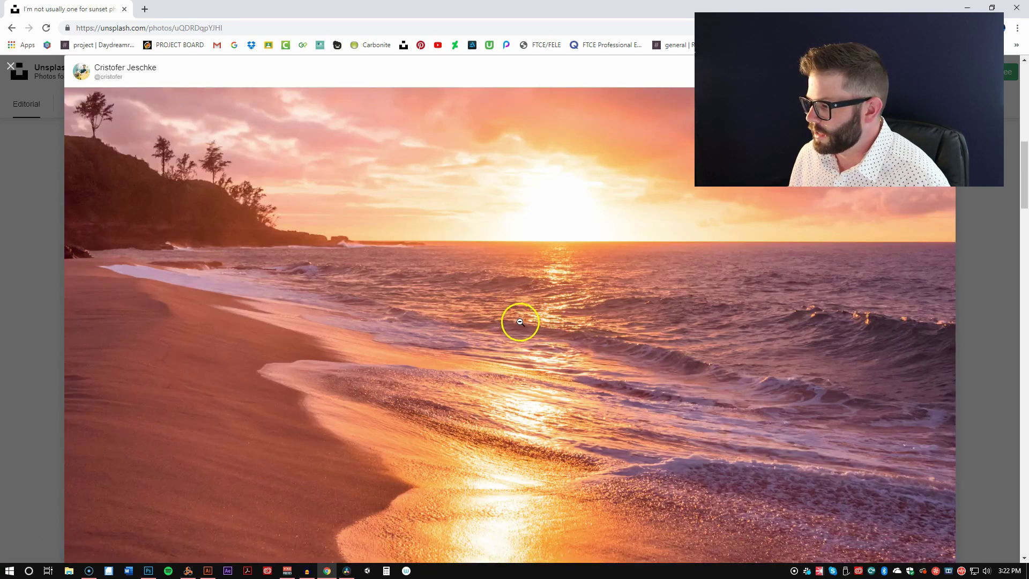
scroll(519, 300, "up", 3)
right_click(519, 282)
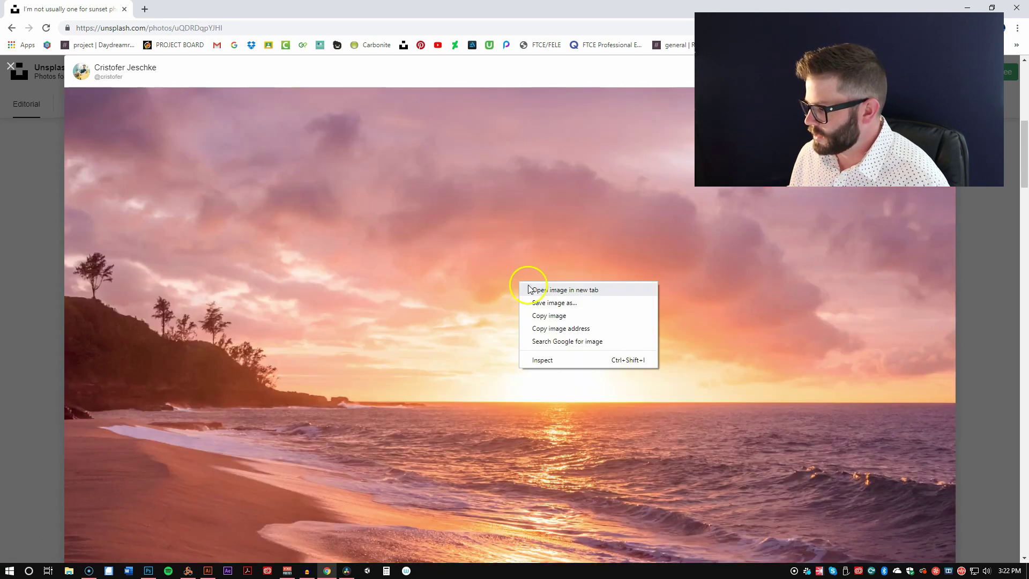
left_click(551, 316)
Switch to Photoshop, paste the sunset photo above the Ship layer, and rename its layer as Sunset.
key("alt+Tab")
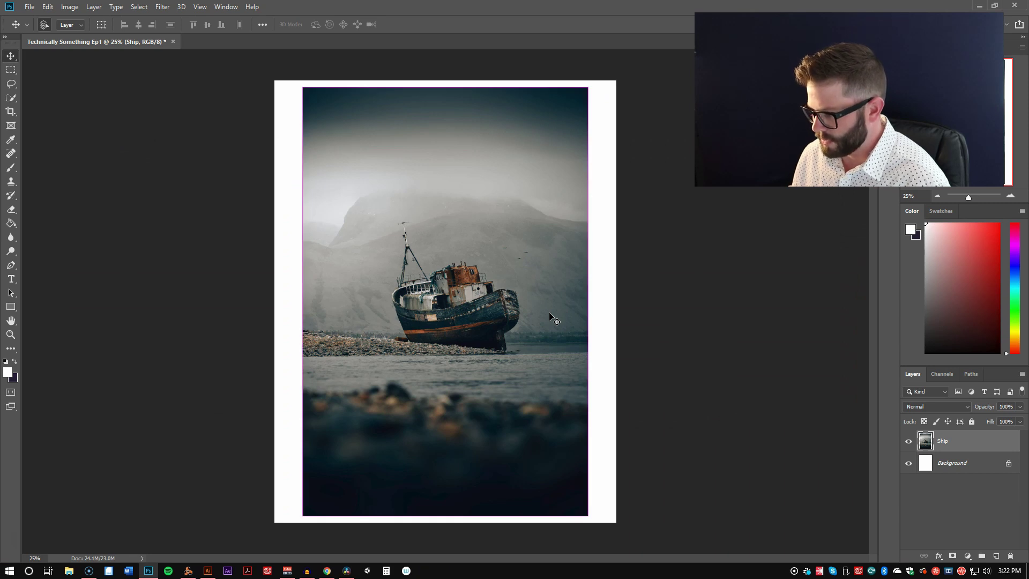
key("ctrl+v")
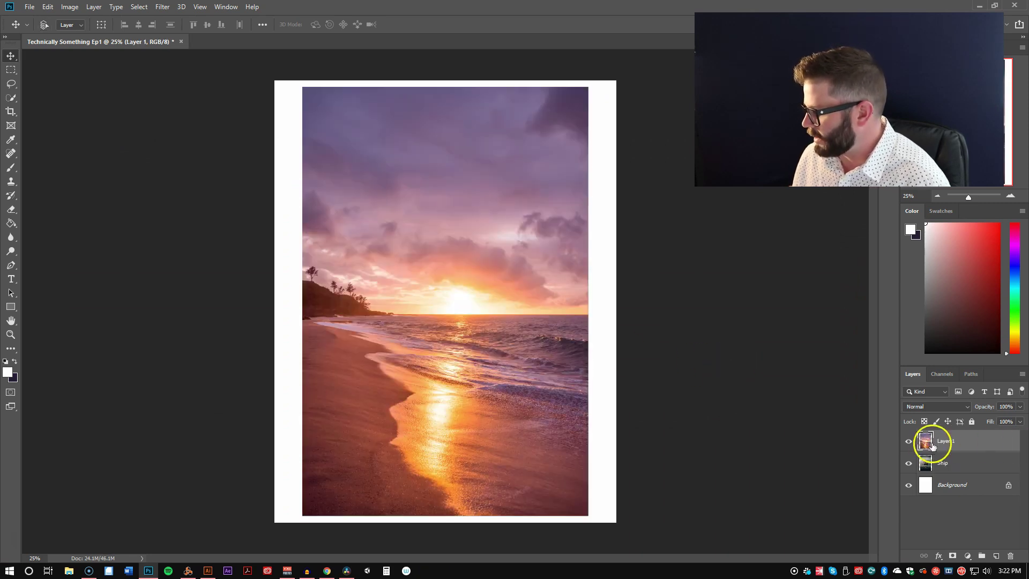
double_click(945, 441)
type("Sun")
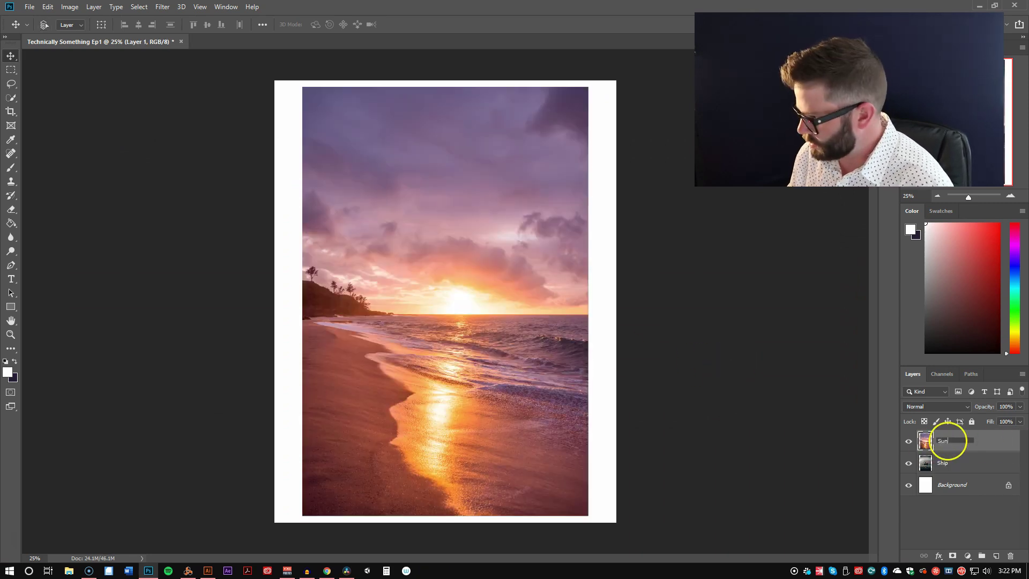
type("set")
key("Return")
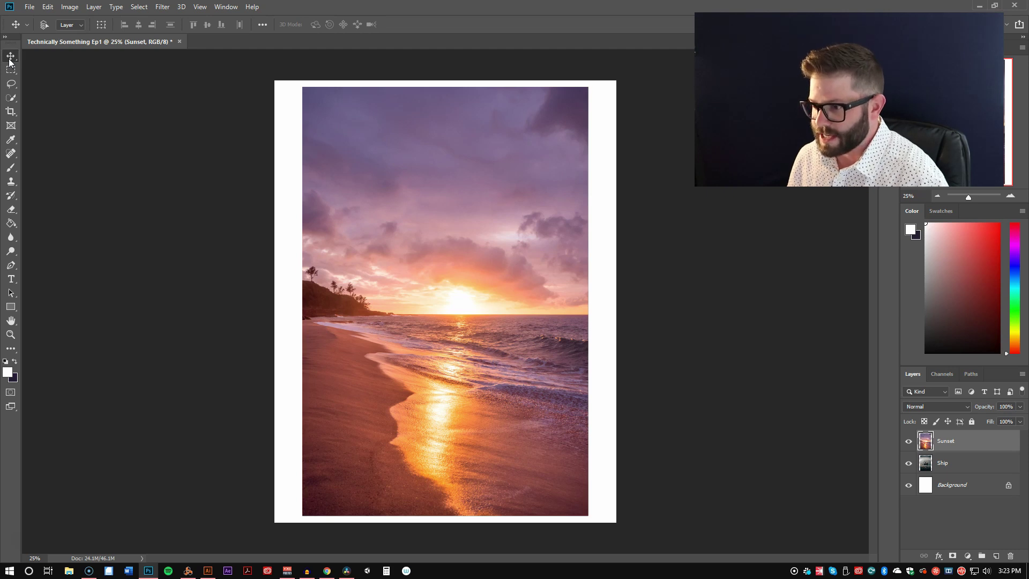
Move the Sunset layer rightward to the canvas's right edge and slightly upward, uncovering part of the Ship layer.
left_click(79, 65)
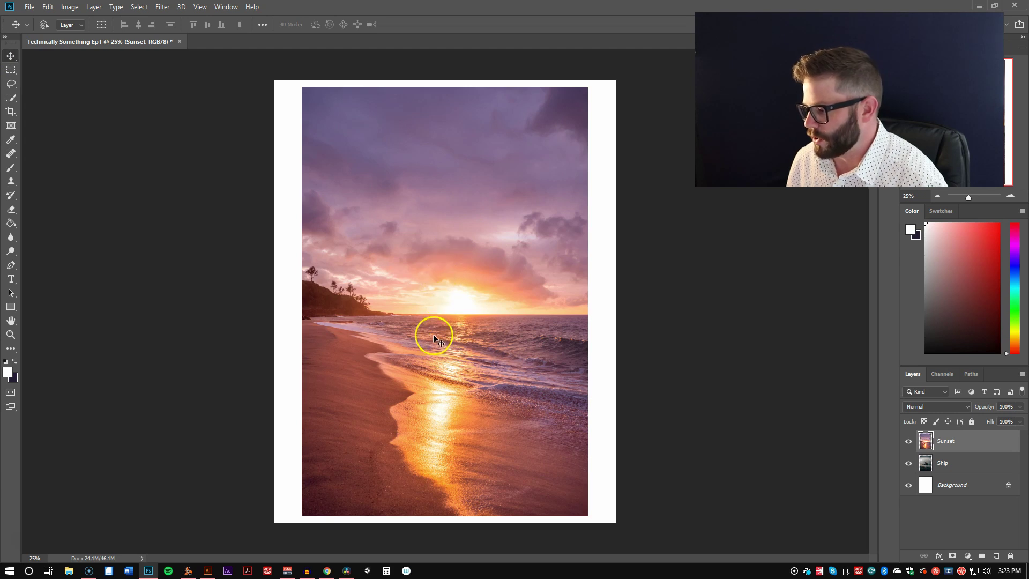
left_click_drag(432, 343, 457, 334)
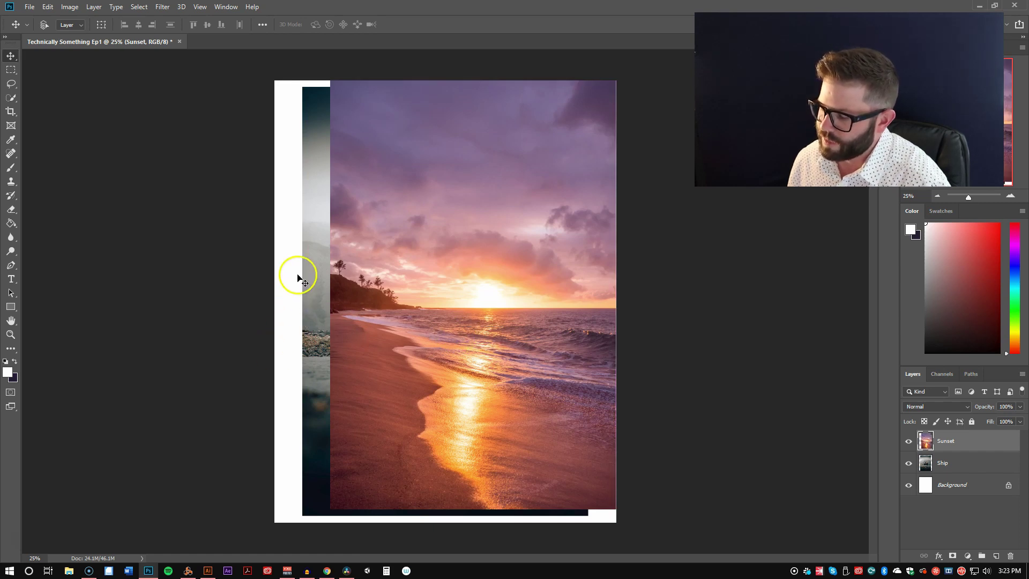
mouse_move(286, 244)
left_mouse_down()
mouse_move(230, 297)
mouse_move(198, 232)
mouse_move(338, 278)
mouse_move(184, 269)
mouse_move(280, 234)
mouse_move(270, 256)
mouse_move(260, 246)
mouse_move(293, 238)
mouse_move(287, 232)
left_mouse_up()
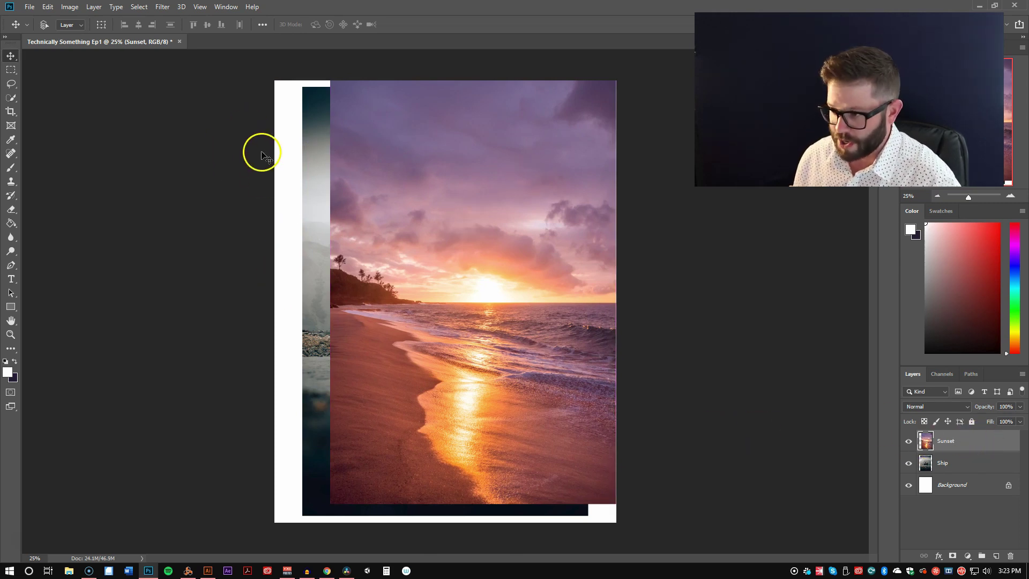
Move the Sunset layer farther up and the Ship layer down to the canvas's lower-left corner.
mouse_move(303, 114)
left_mouse_down()
mouse_move(262, 152)
mouse_move(230, 71)
mouse_move(455, 151)
mouse_move(281, 199)
mouse_move(220, 115)
mouse_move(406, 130)
mouse_move(305, 119)
mouse_move(325, 99)
mouse_move(308, 100)
left_mouse_up()
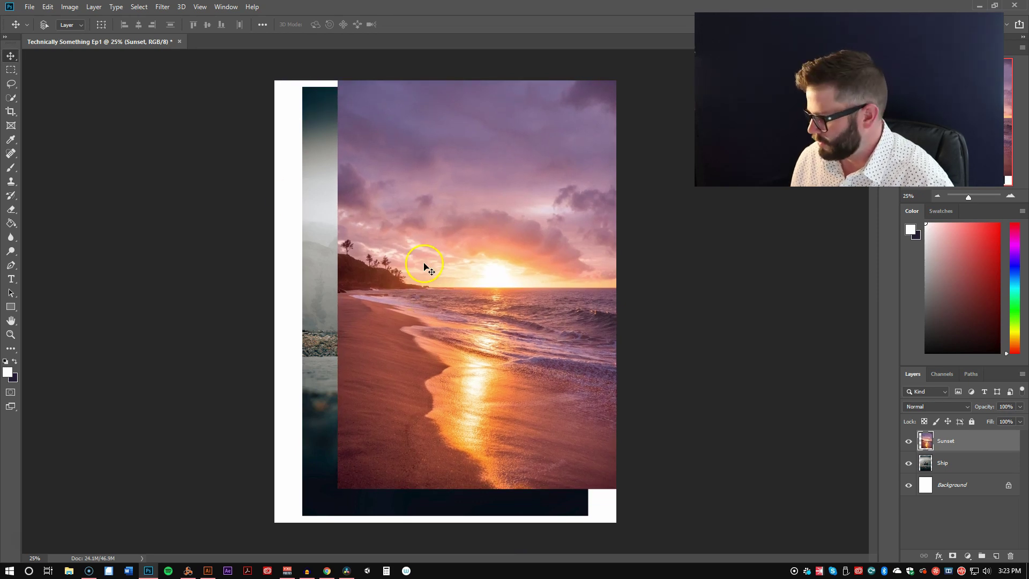
left_click(979, 465)
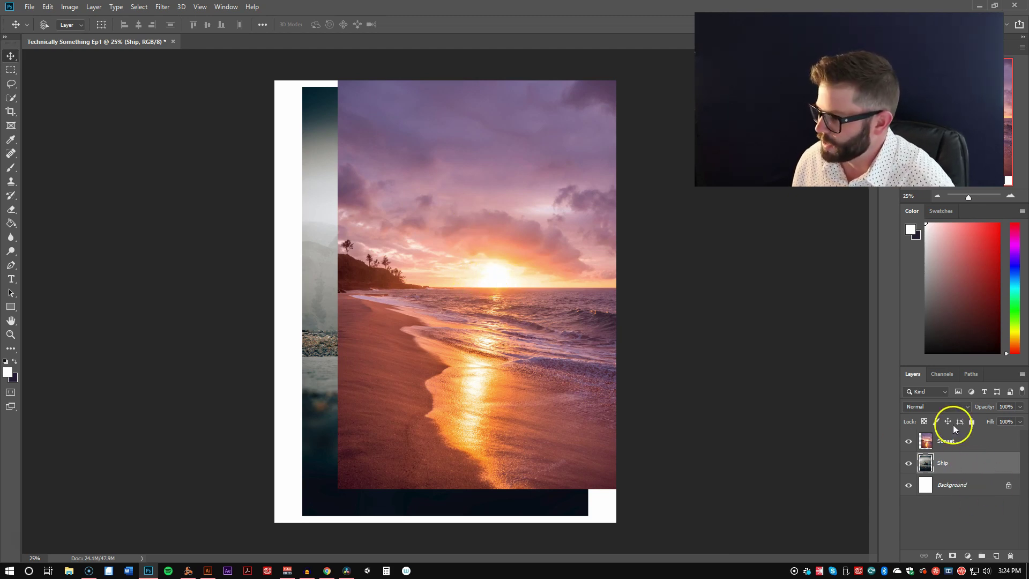
left_click_drag(486, 276, 430, 309)
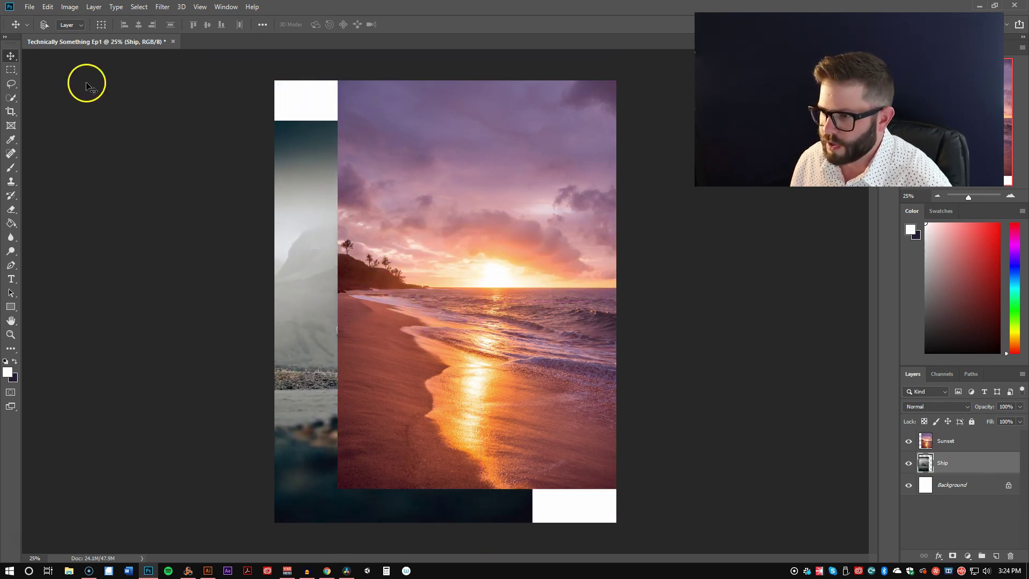
Draw an artboard of 4.73 by 6.86 in over the canvas with the Artboard tool and a smaller second artboard to its upper left.
left_click(12, 57)
left_click(60, 56)
left_click_drag(12, 57, 71, 62)
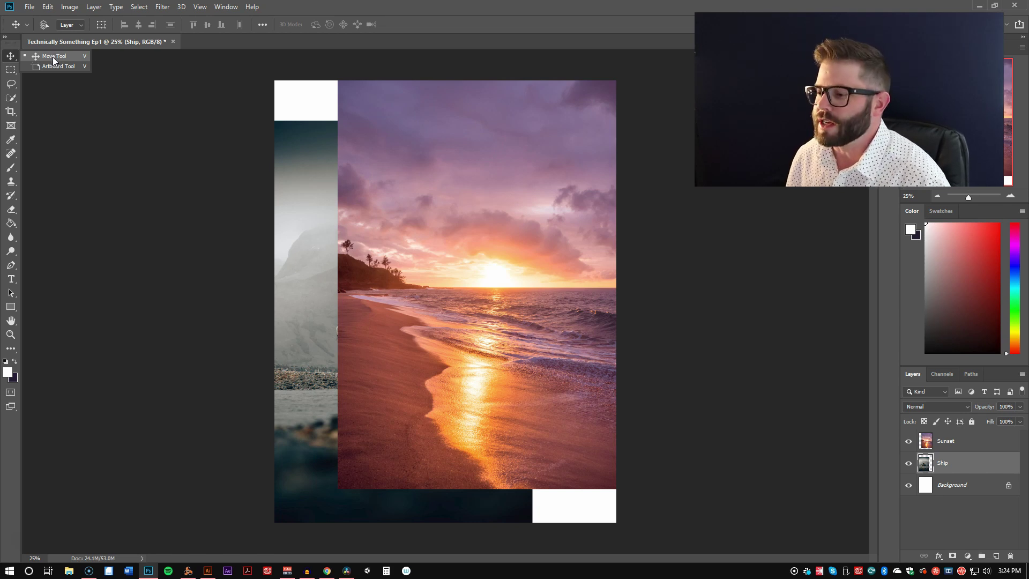
left_click(53, 66)
left_click(48, 56)
left_click_drag(14, 54, 57, 68)
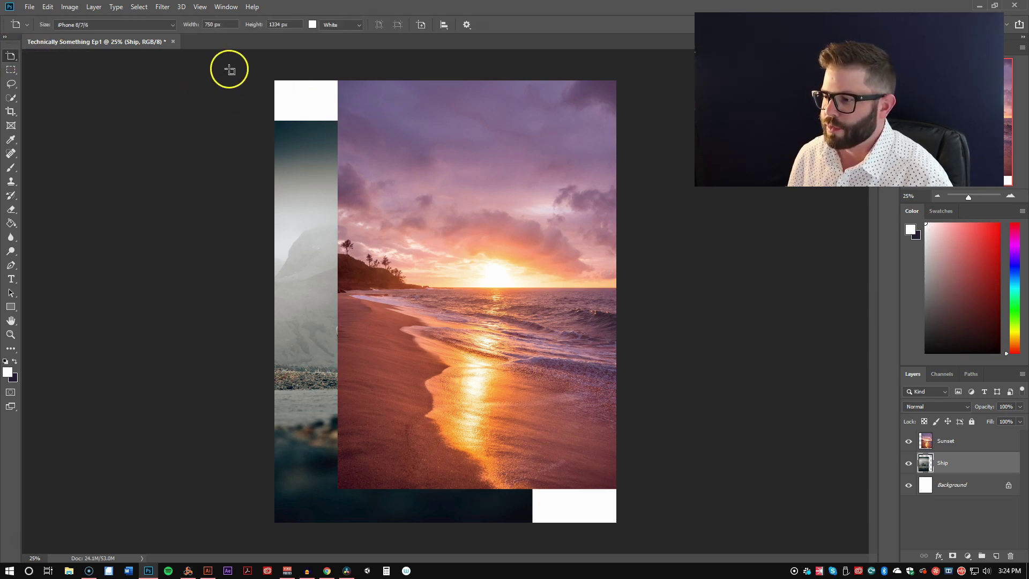
left_click_drag(246, 81, 55, 356)
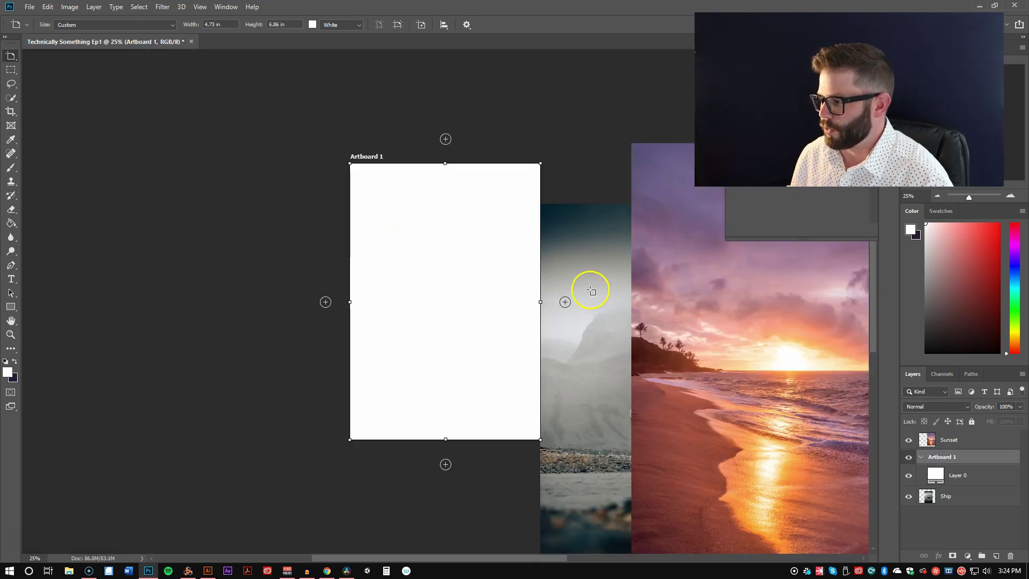
left_click_drag(247, 116, 152, 192)
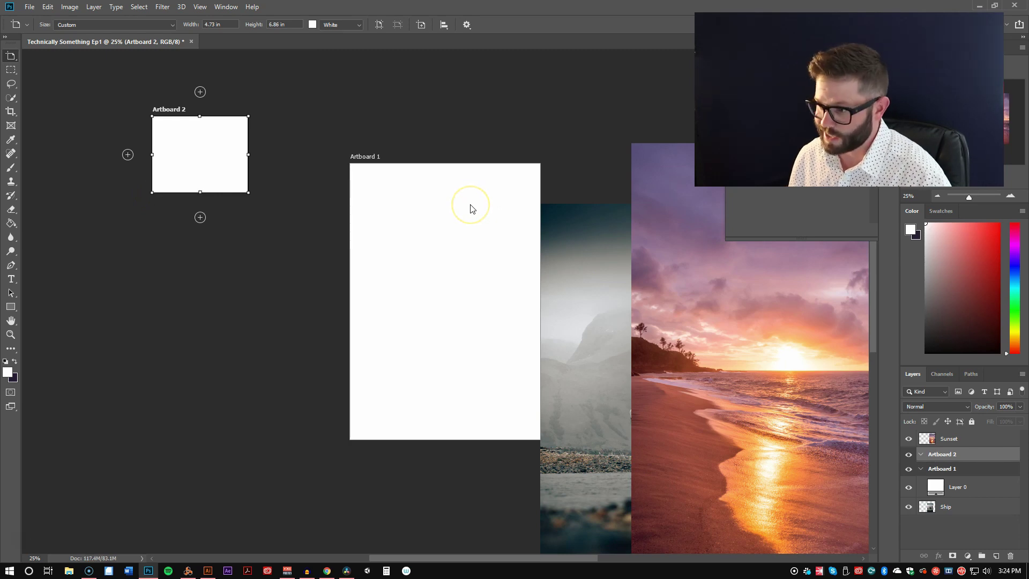
Undo both artboards and the moves of the Ship and Sunset layers, and return to the Move tool.
key("ctrl+alt+z")
key("ctrl+alt+z")
key("ctrl+alt+z")
left_click(11, 59)
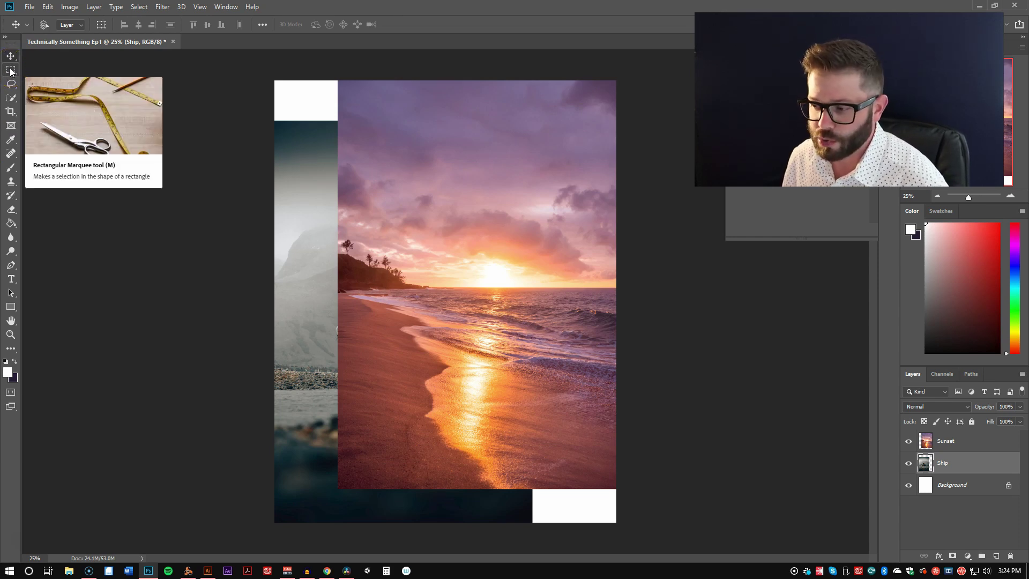
key("ctrl+alt+z")
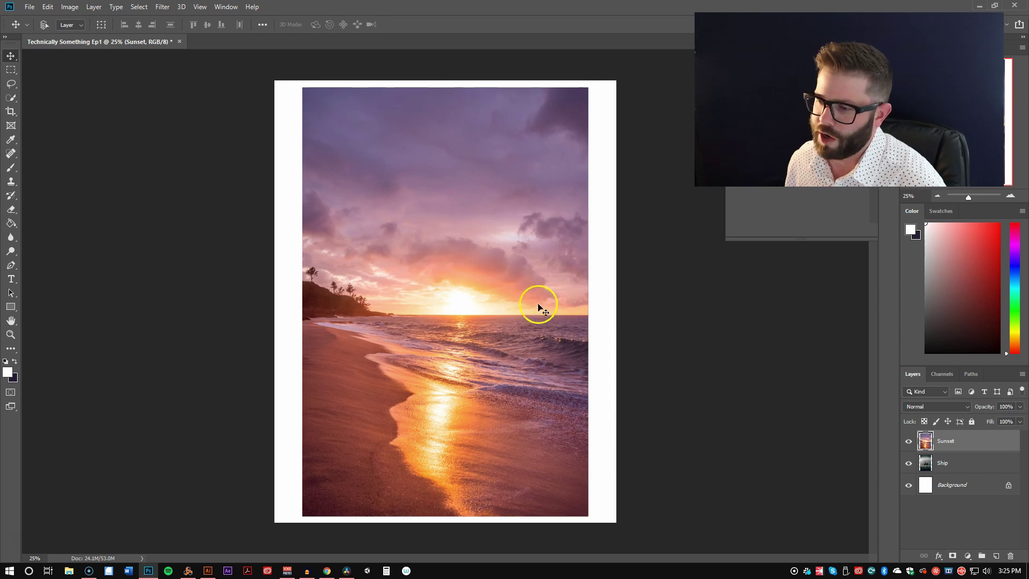
Select the Sunset photo's sky down to the horizon with the Rectangular Marquee tool and add a layer mask from it.
left_click(11, 70)
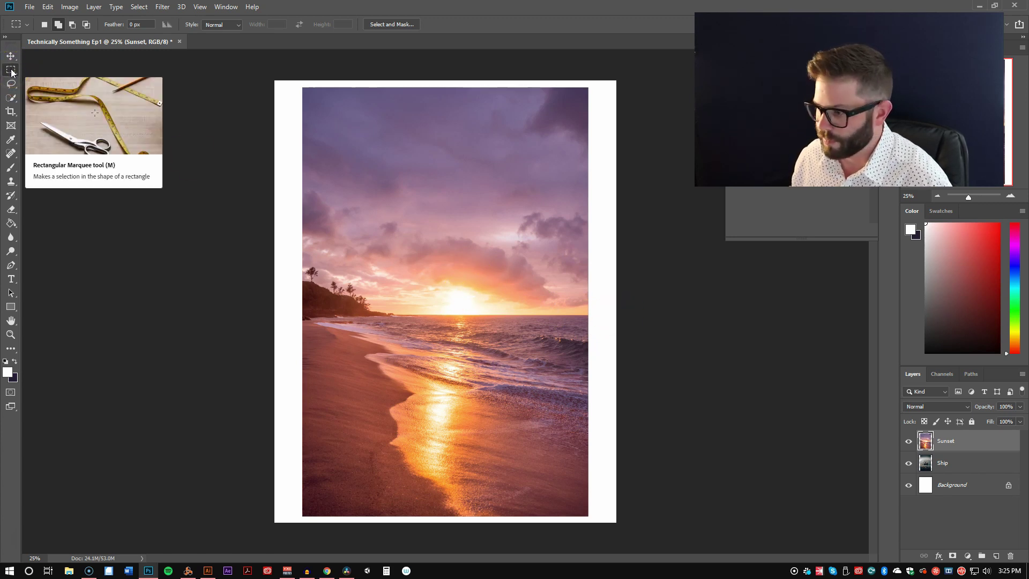
left_click_drag(590, 315, 300, 85)
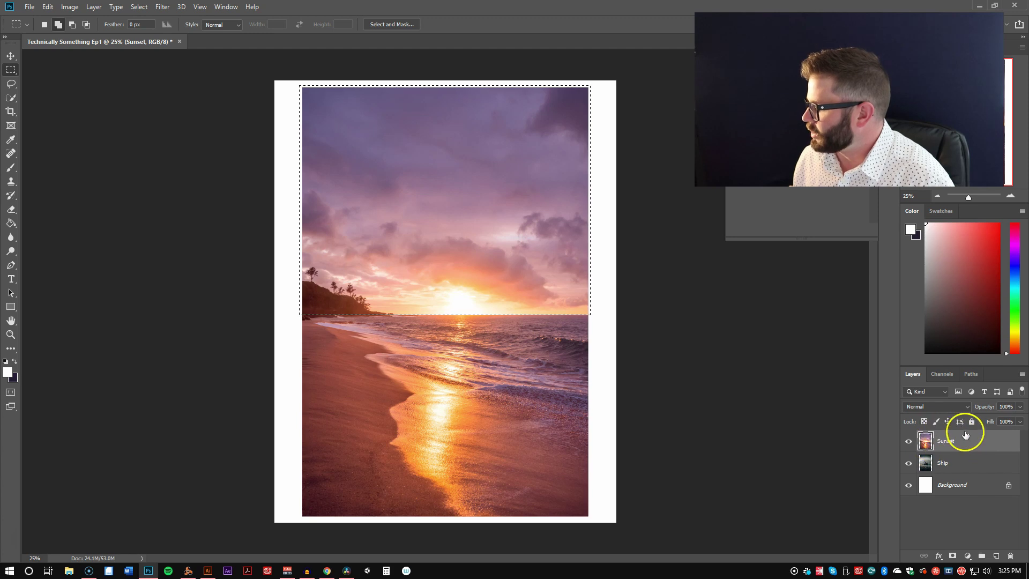
left_click(952, 556)
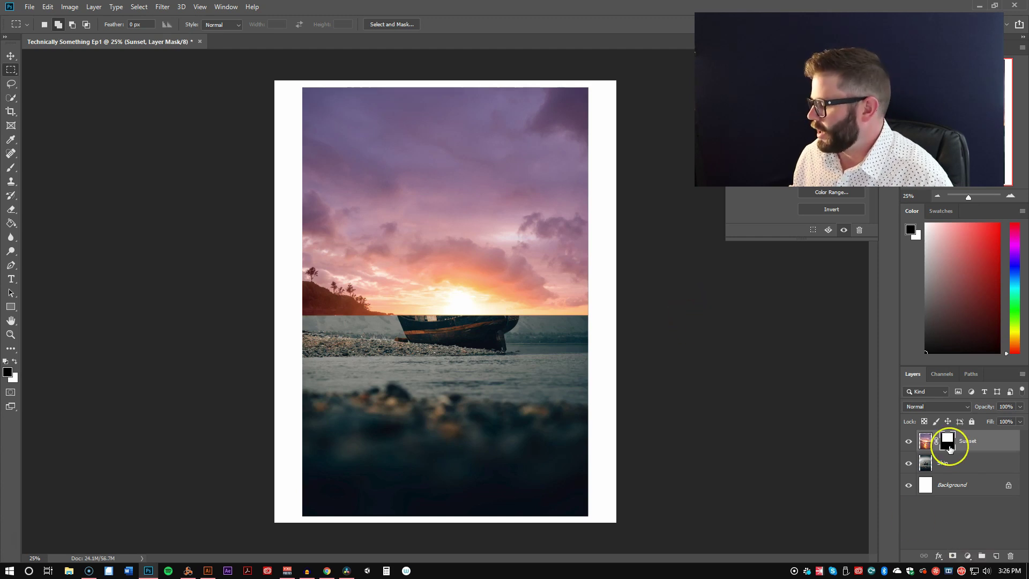
Cut a circle out of the Sunset layer's upper sky with the Elliptical Marquee tool, and undo the cut.
left_click(12, 71)
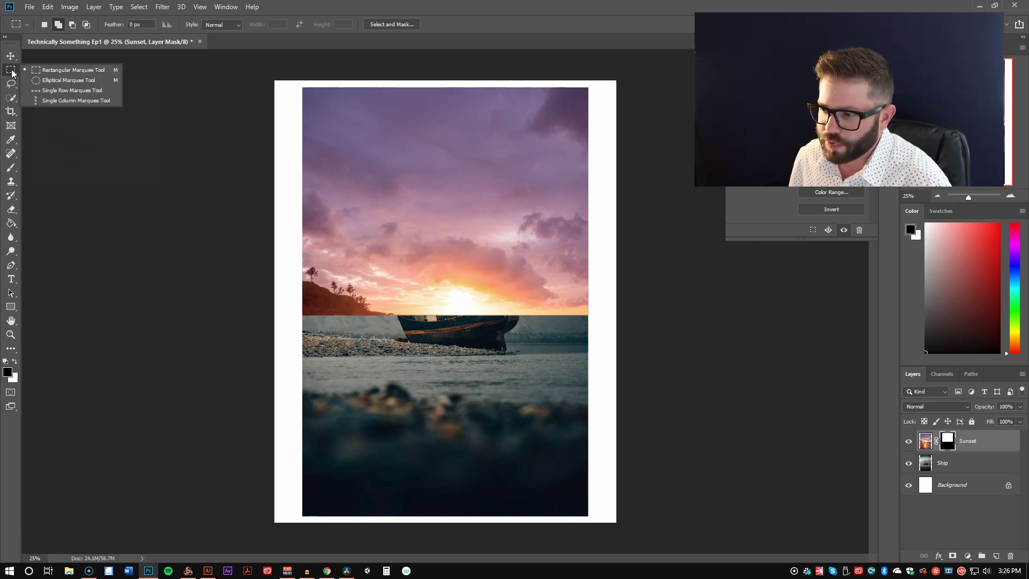
left_click(67, 80)
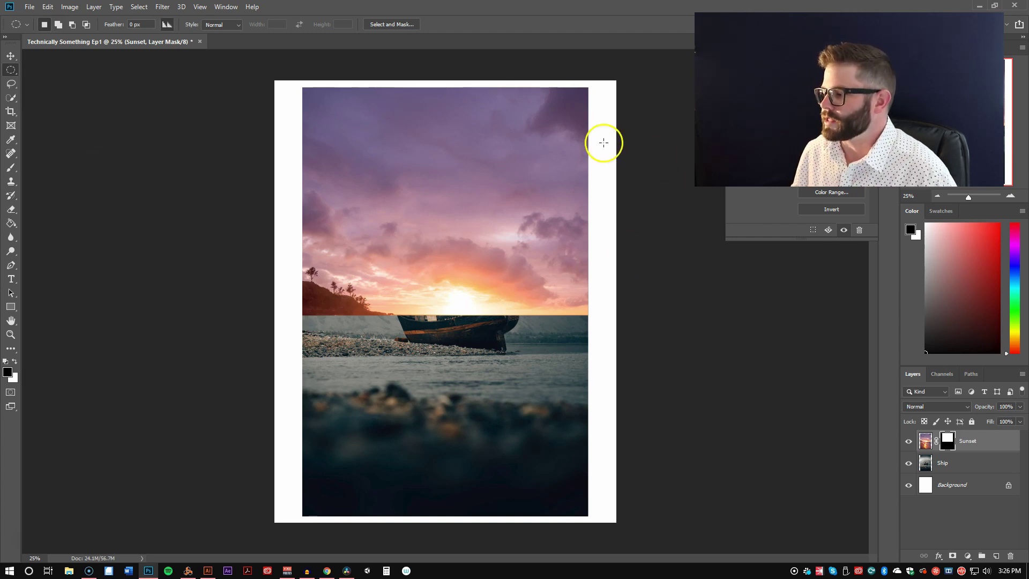
left_click_drag(459, 147, 524, 212)
key("alt+BackSpace")
left_click(923, 441)
key("x")
key("ctrl+d")
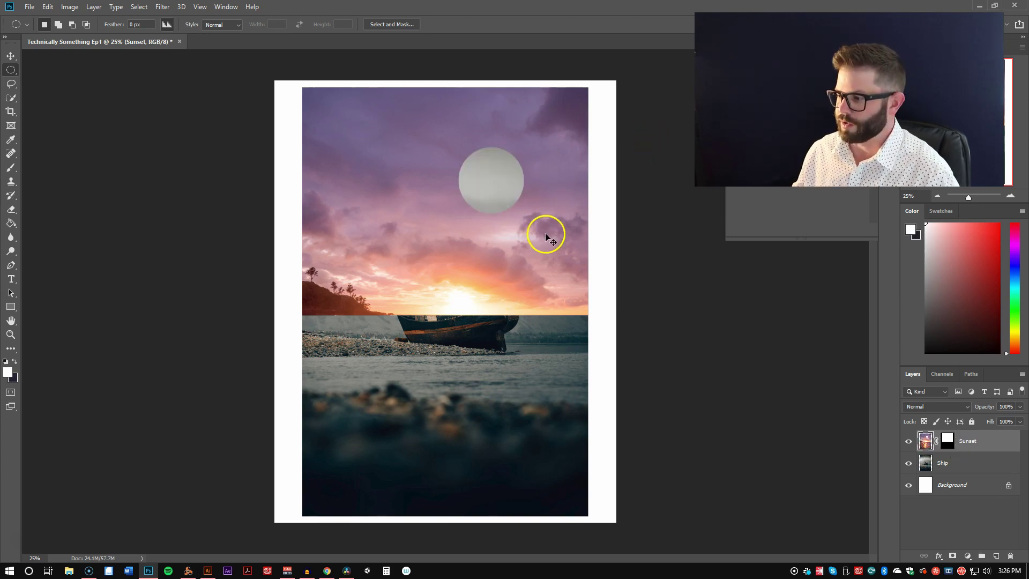
key("ctrl+z")
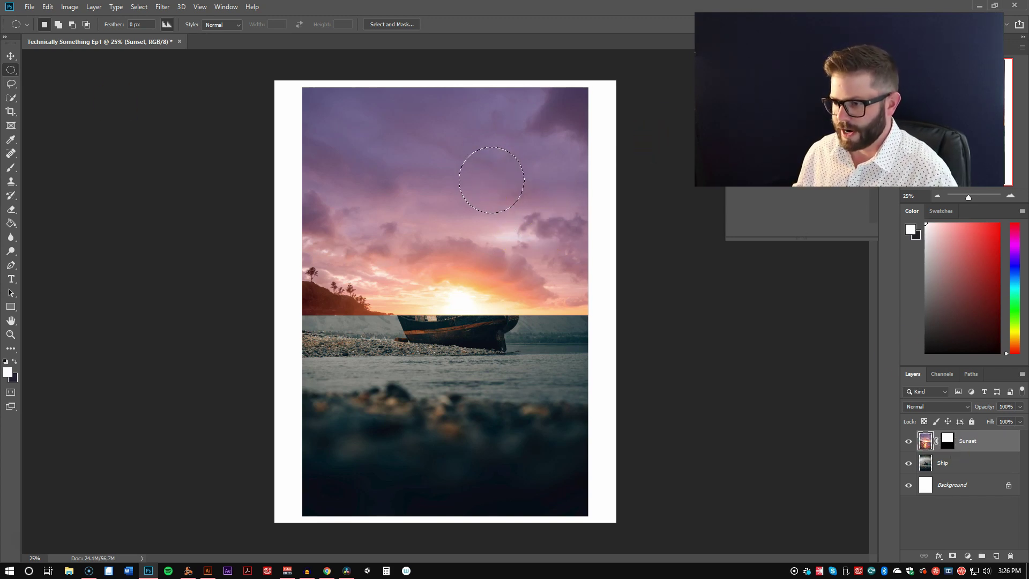
key("ctrl+d")
Cut a freeform shape out of the Sunset layer's sky using the Lasso tool with a 20 px feather, and undo the deletion.
left_click(10, 84)
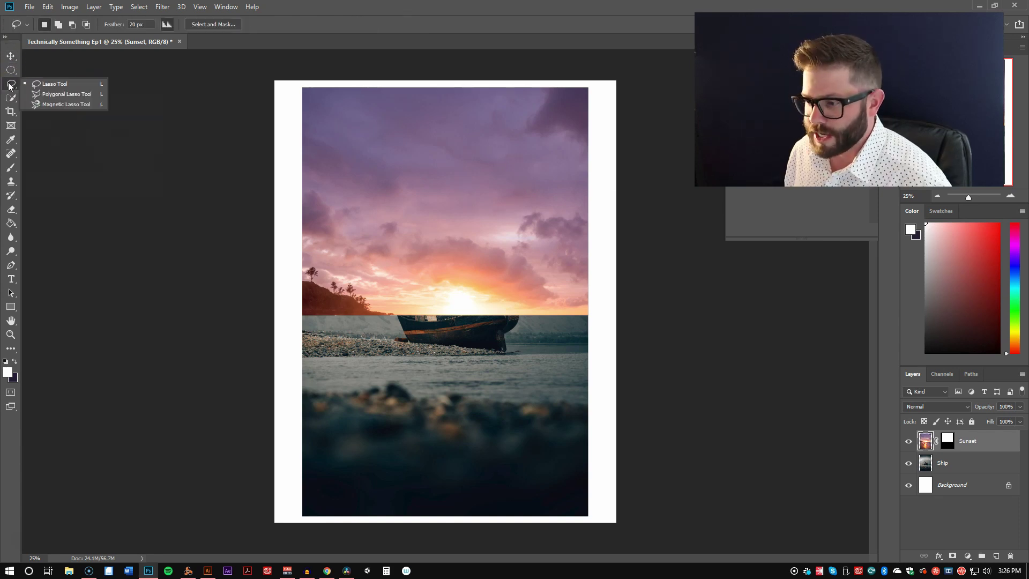
left_click(56, 84)
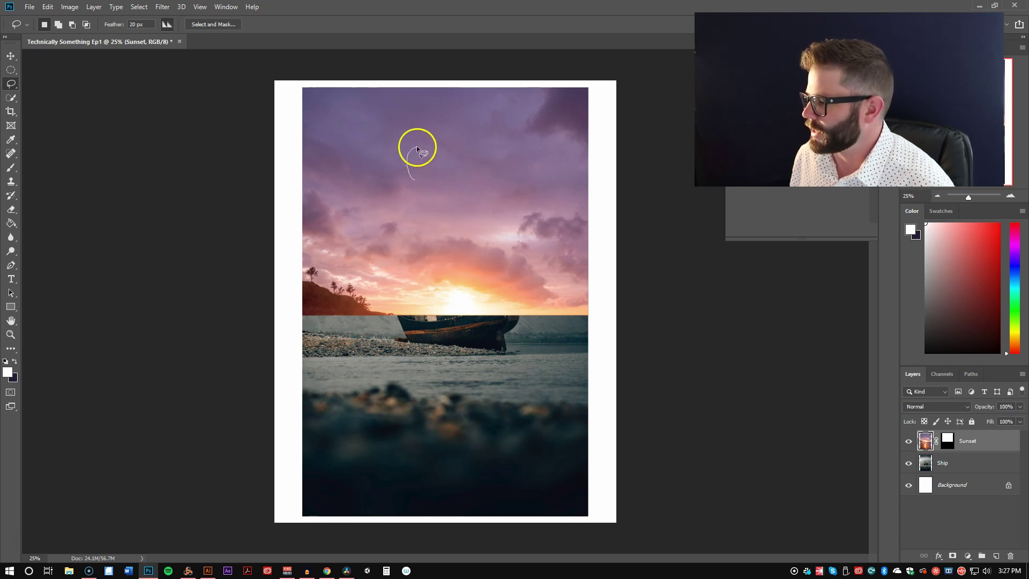
mouse_move(488, 137)
left_mouse_down()
mouse_move(508, 222)
mouse_move(473, 205)
mouse_move(445, 221)
mouse_move(462, 269)
mouse_move(440, 273)
mouse_move(415, 179)
left_mouse_up()
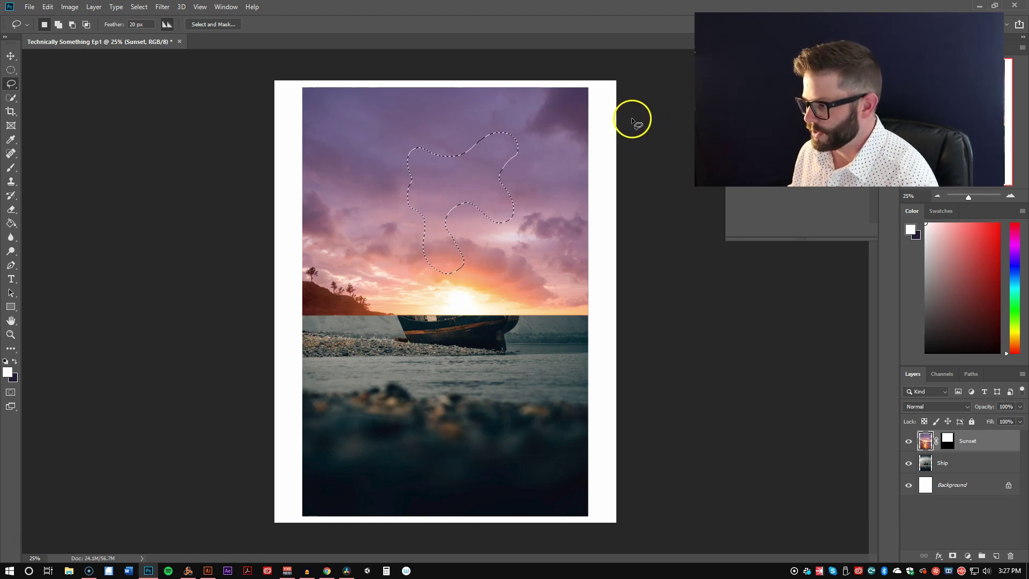
key("Delete")
key("ctrl+z")
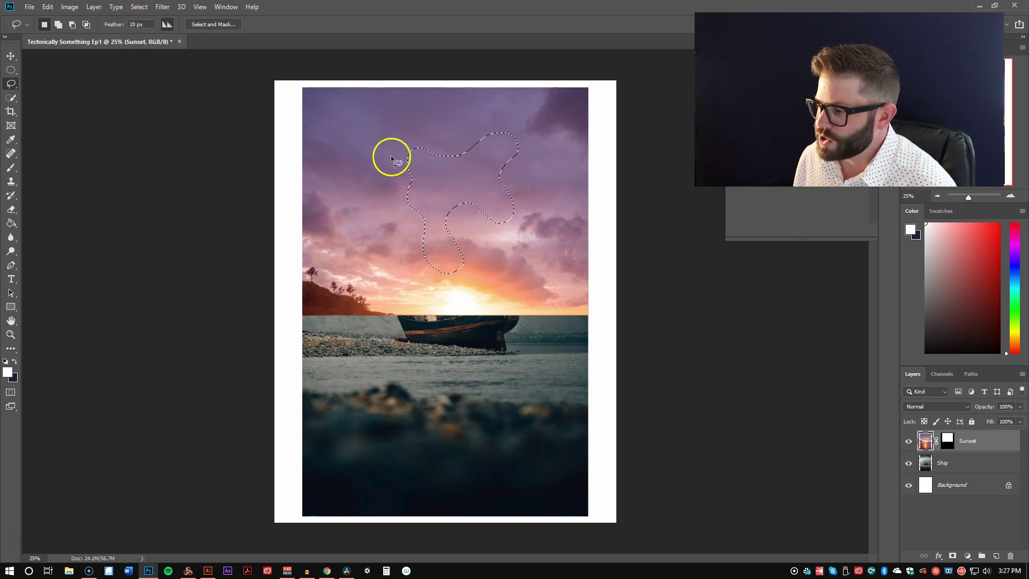
left_click(423, 161)
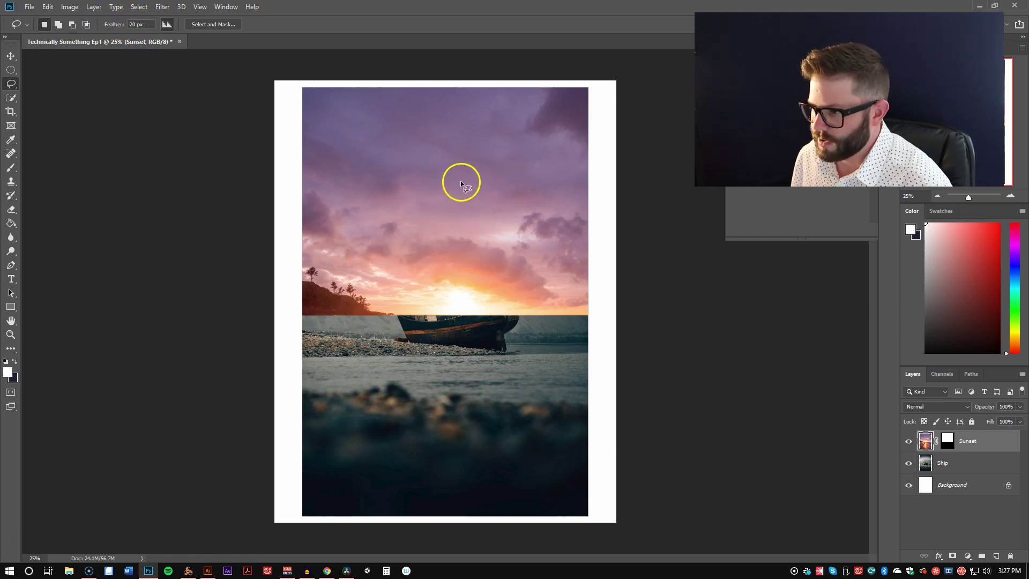
Set the Lasso feather to 0 px and cut a hard-edged freeform shape out of the upper sky on the Sunset layer.
left_click(137, 23)
key("Return")
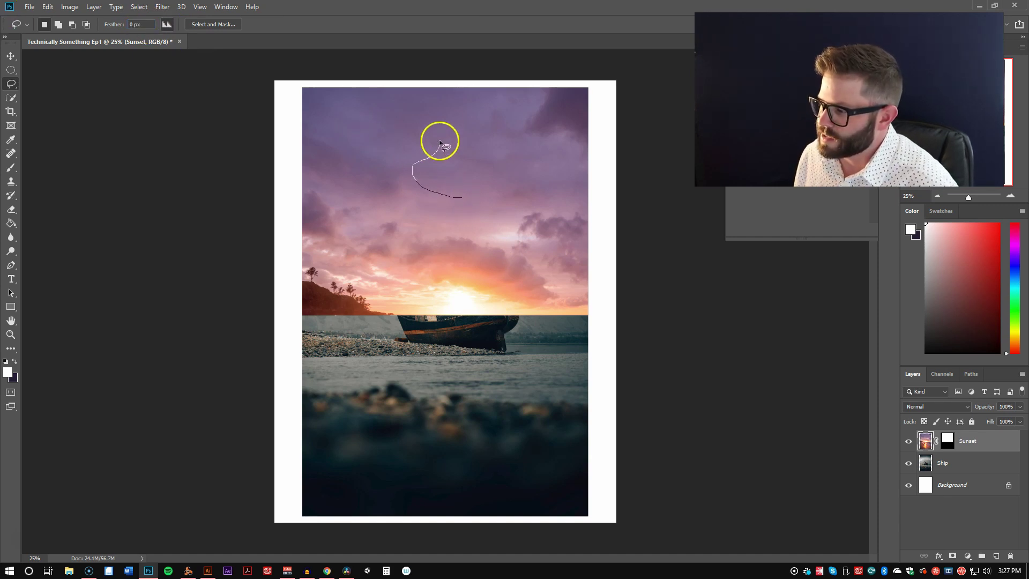
mouse_move(492, 160)
left_mouse_down()
mouse_move(492, 192)
mouse_move(459, 198)
left_mouse_up()
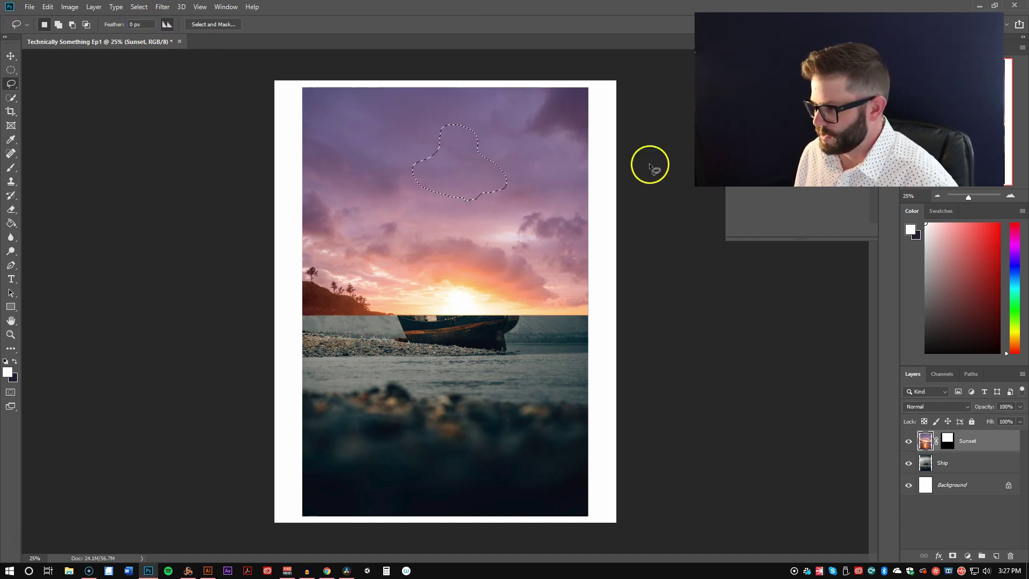
key("Delete")
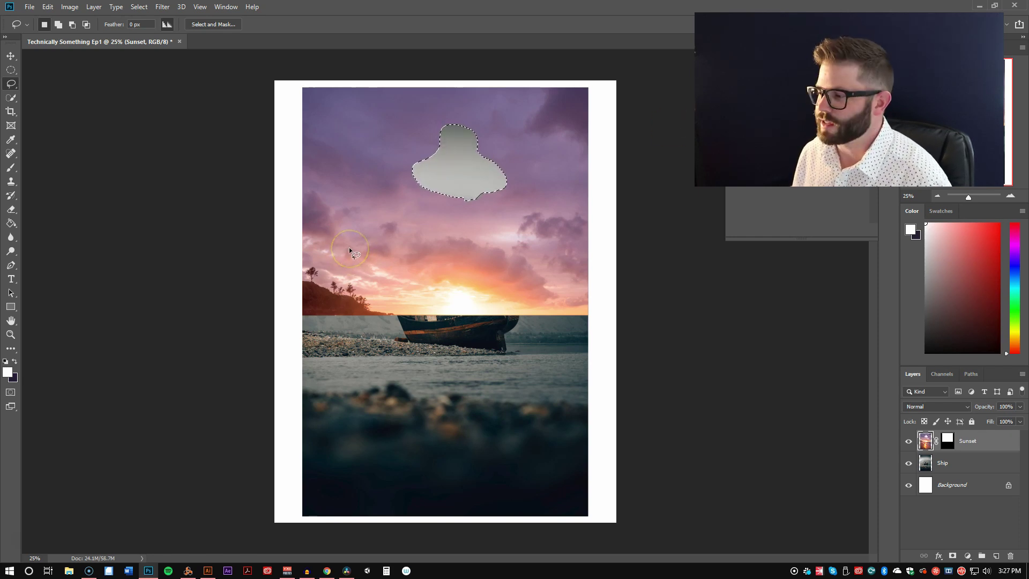
left_click(345, 249, "ctrl")
key("ctrl+d")
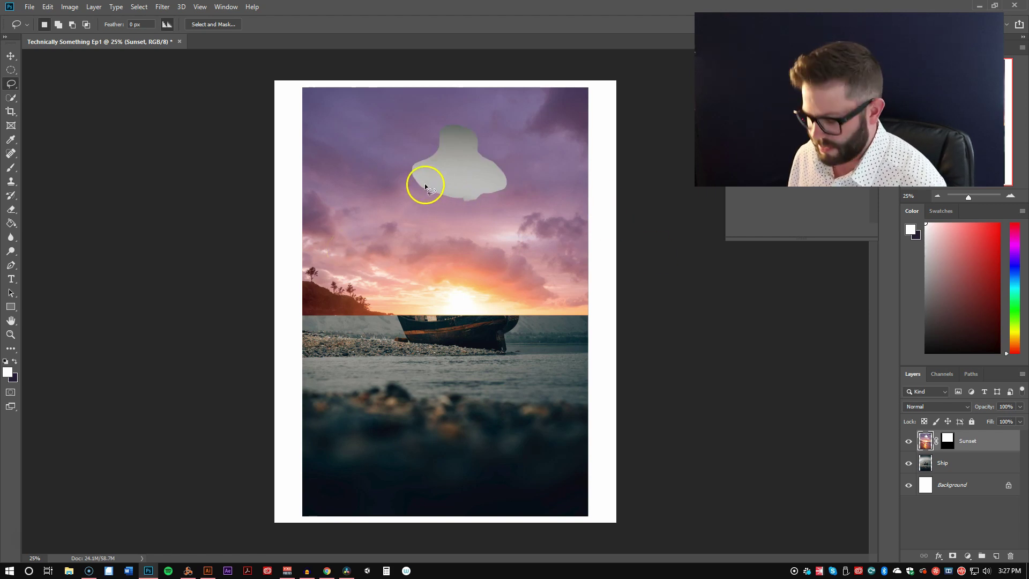
Set the Lasso feather to 20 px and cut a soft-edged freeform shape out of the sky below and left of the first hole.
key("z")
mouse_move(424, 184)
left_mouse_down()
mouse_move(498, 225)
mouse_move(473, 218)
left_mouse_up()
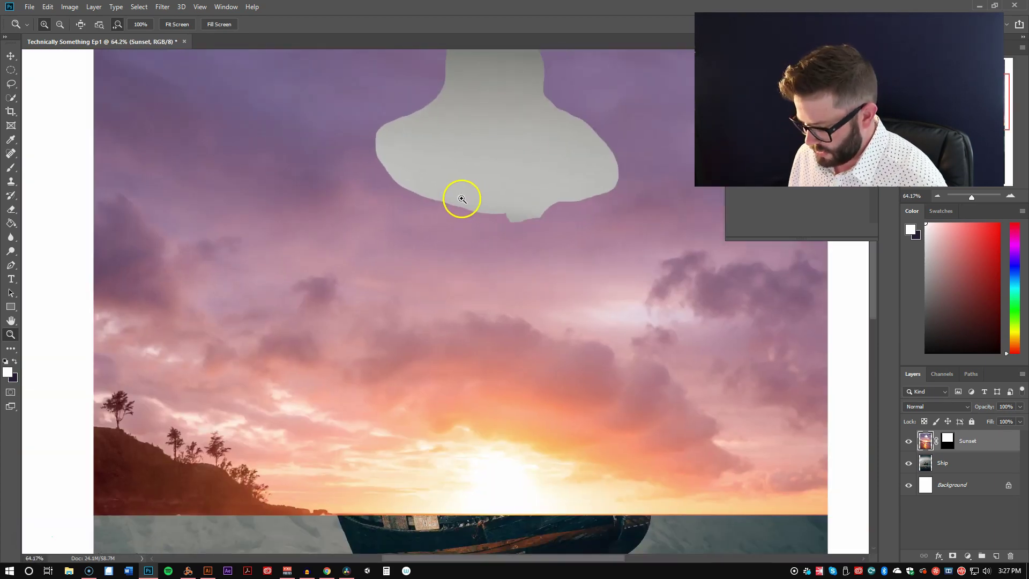
key("l")
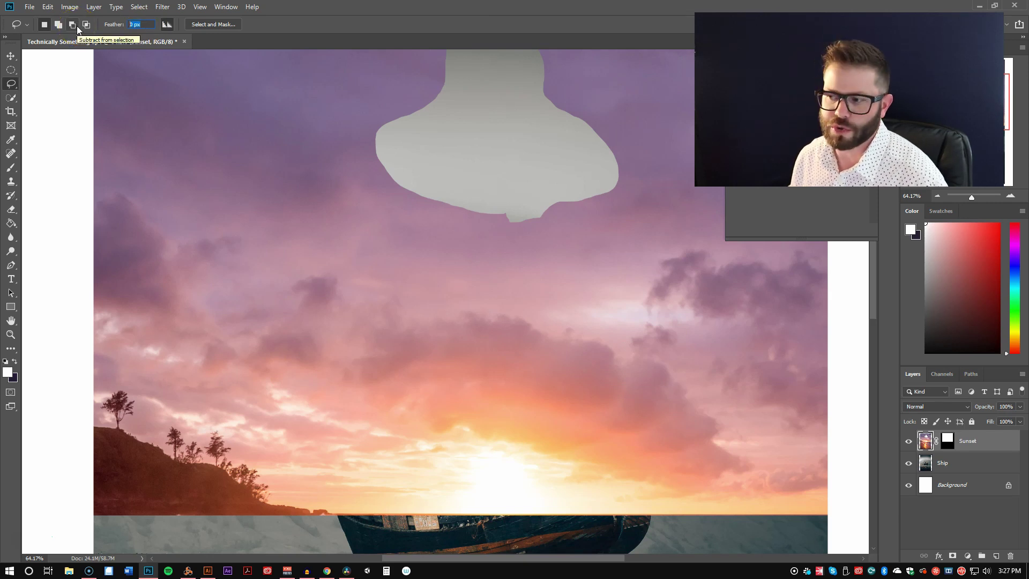
type("20")
key("Return")
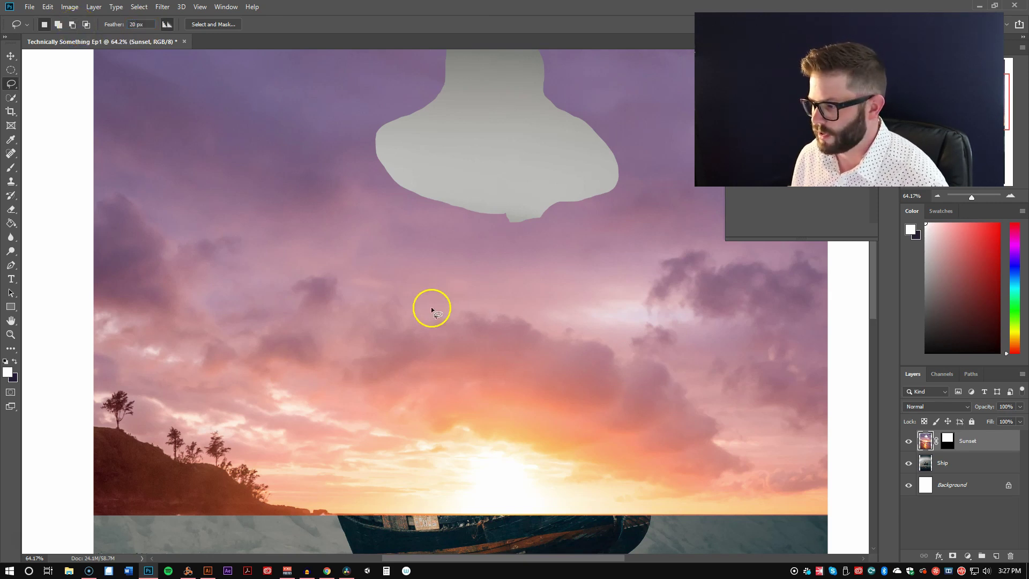
mouse_move(324, 230)
left_mouse_down()
mouse_move(333, 288)
mouse_move(287, 297)
mouse_move(319, 352)
mouse_move(391, 352)
left_mouse_up()
left_click_drag(418, 309, 418, 310)
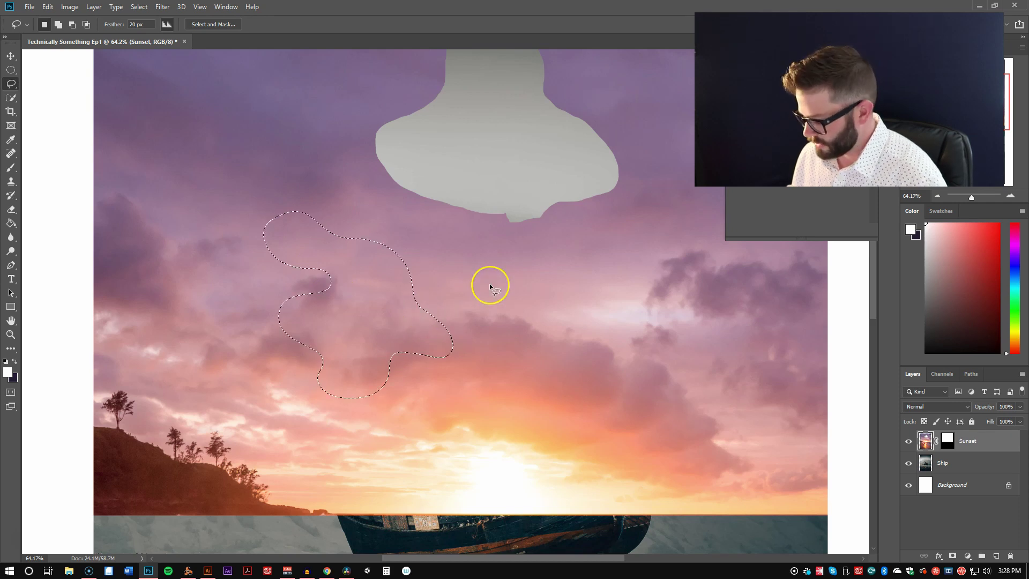
key("Delete")
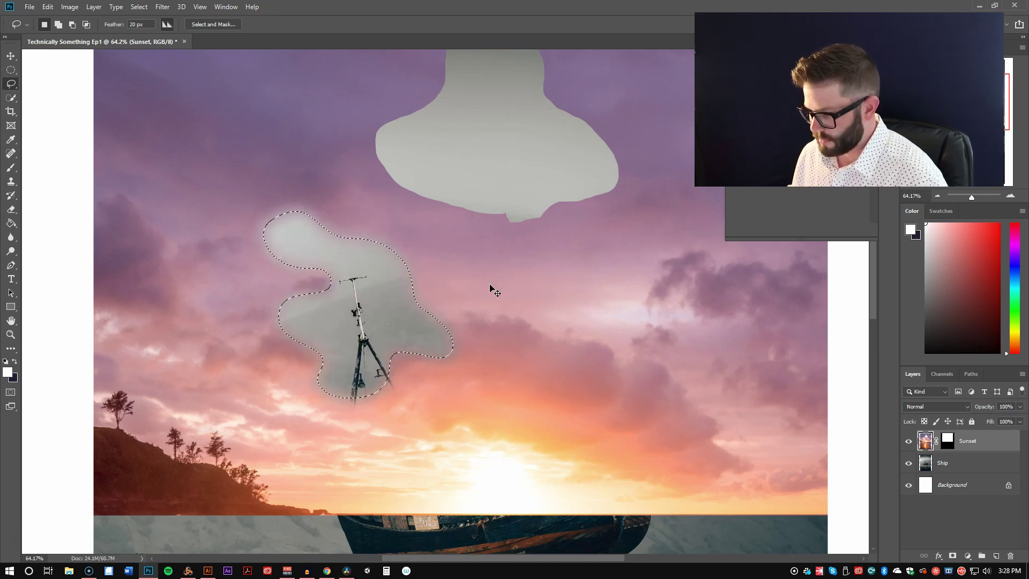
left_click(577, 237)
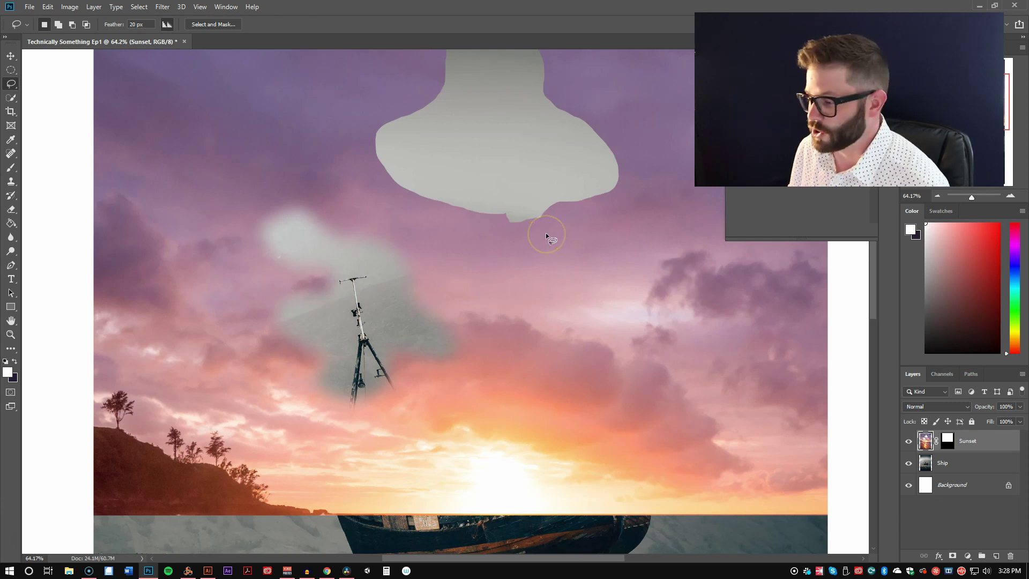
Compare the soft and hard cut-out edges, reset the Lasso feather to 0 px, and undo both freeform cuts in the sky.
left_click_drag(545, 232, 322, 333)
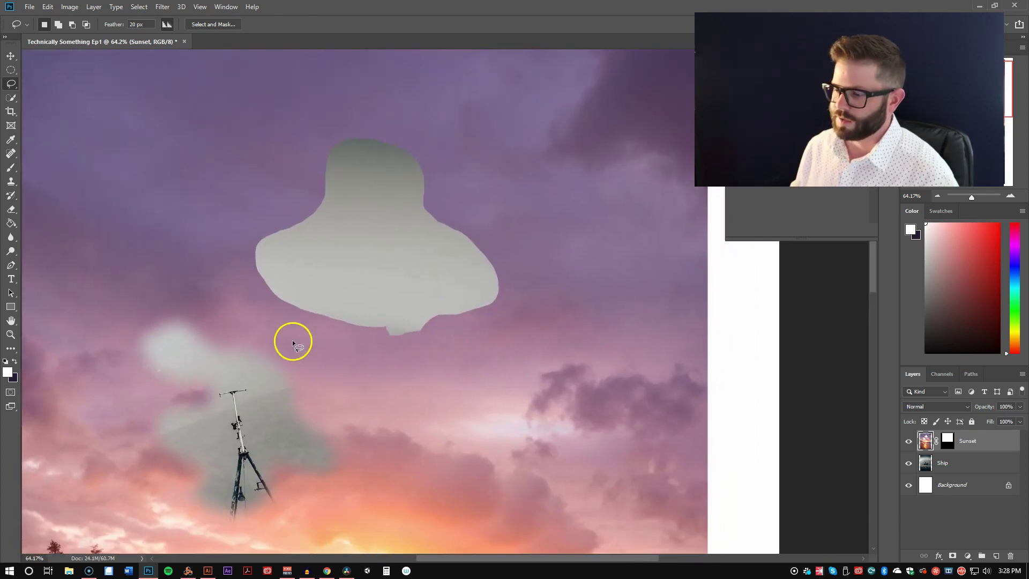
left_click_drag(223, 361, 288, 371)
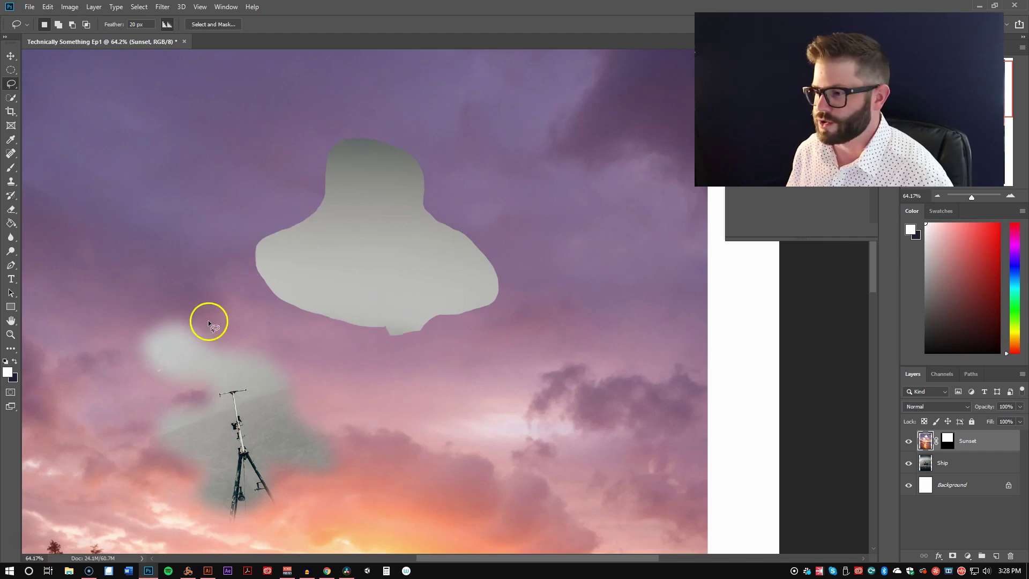
left_click(146, 24)
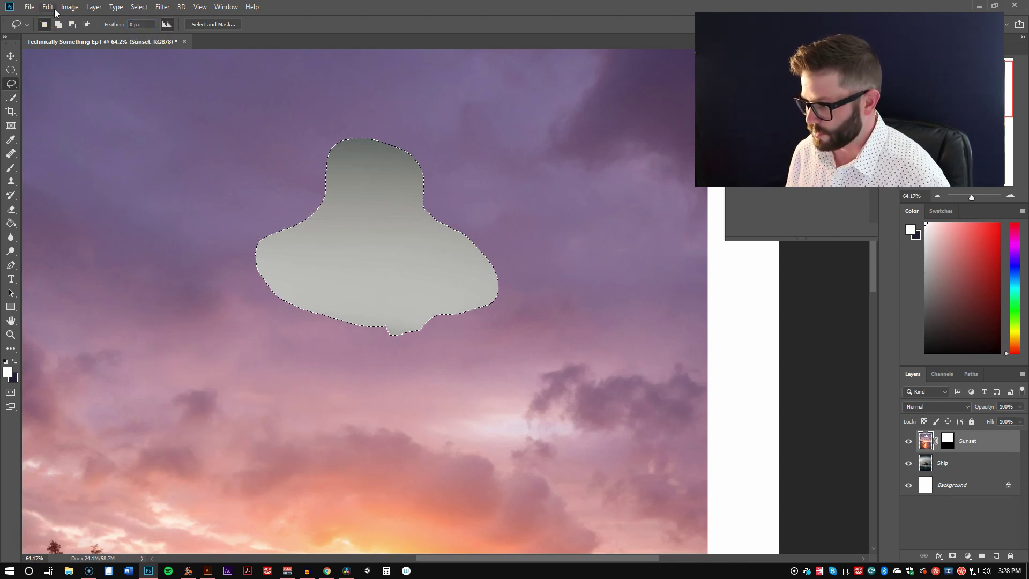
key("ctrl+d")
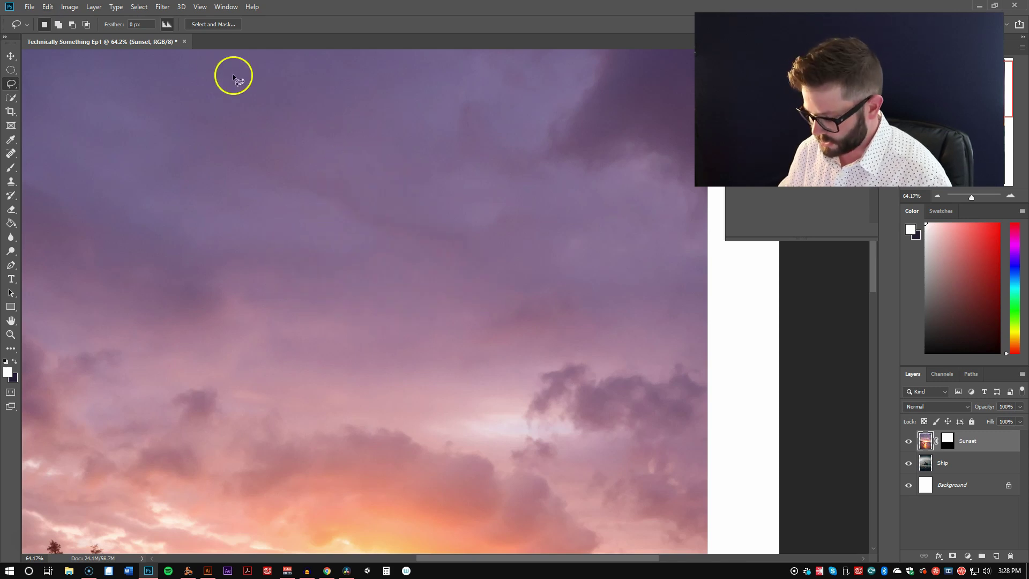
Hide the Sunset layer and select the misty sky above the ship using the Magic Wand with a tolerance of 25.
key("ctrl+0")
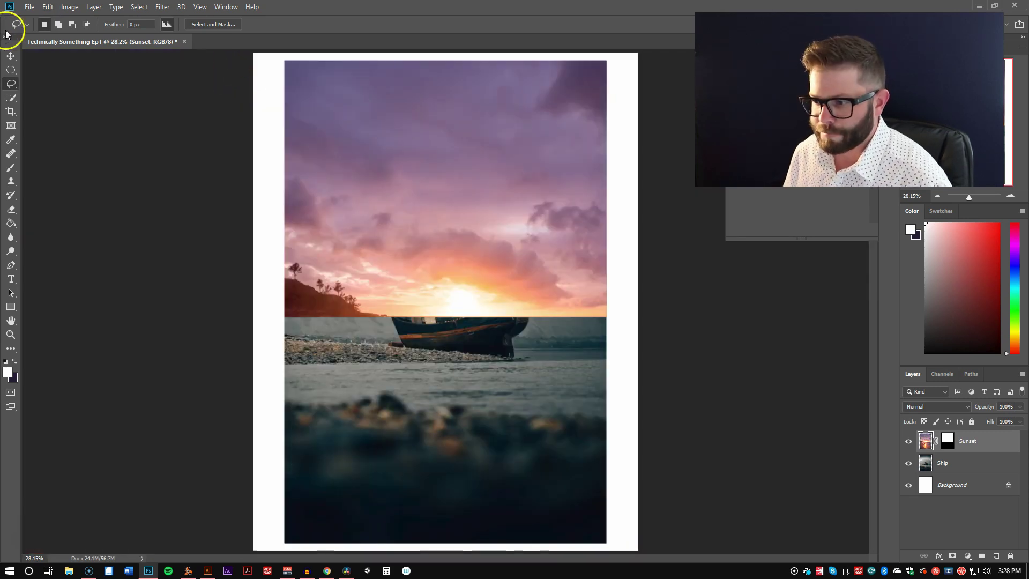
left_click(11, 99)
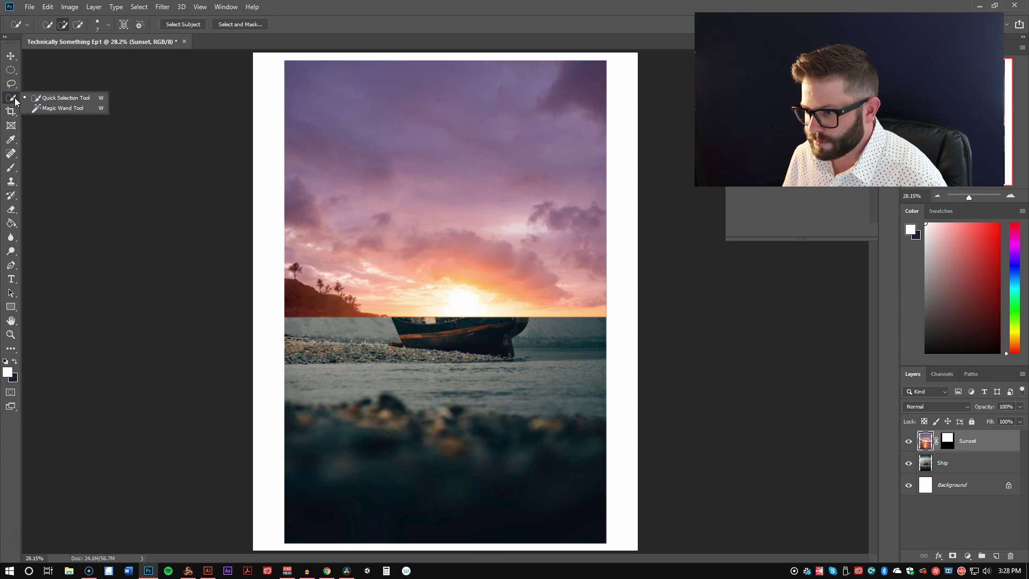
left_click_drag(14, 103, 51, 109)
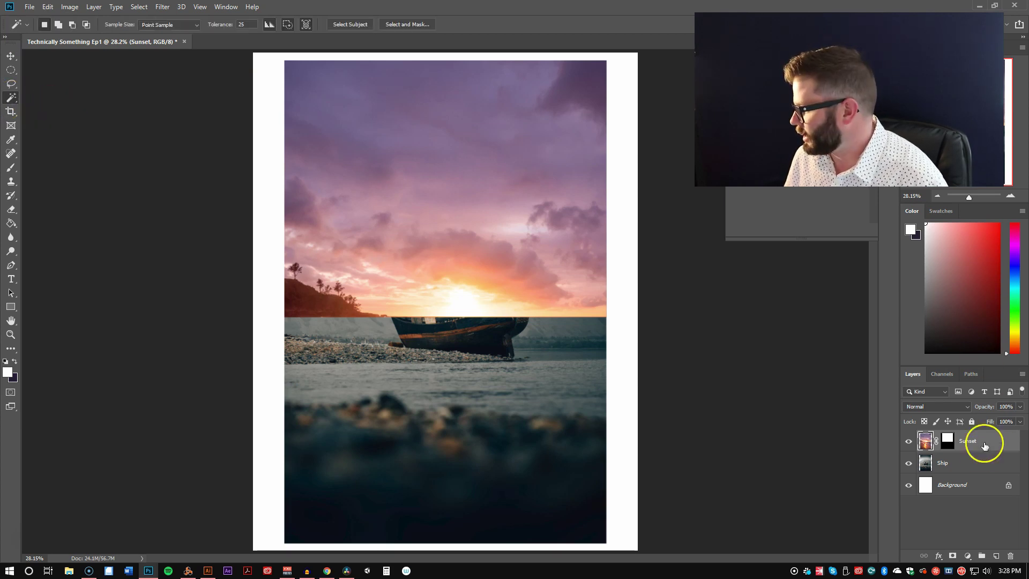
left_click(908, 441)
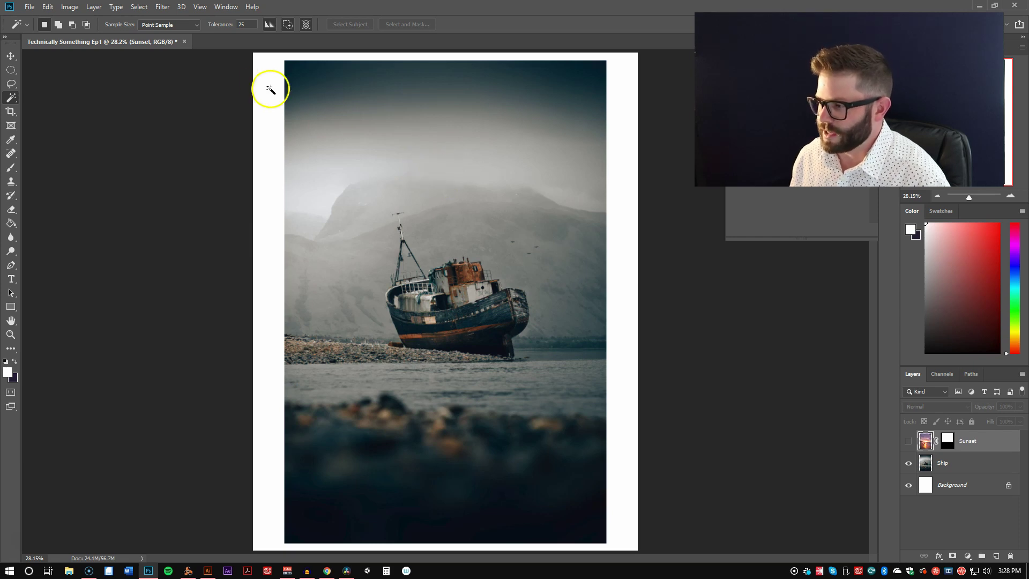
left_click(430, 175)
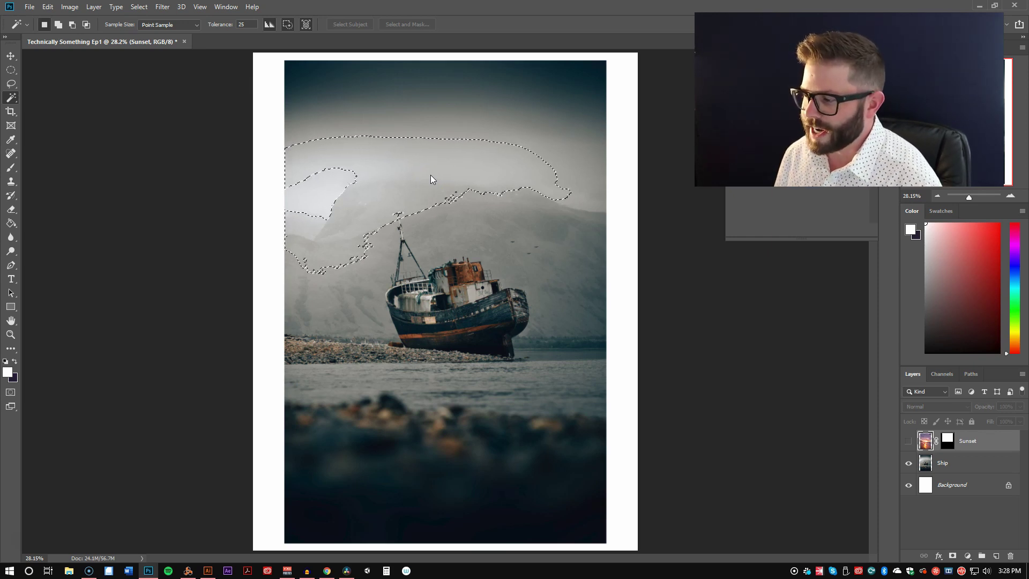
Set the Magic Wand tolerance to 0, clear the selection, and reselect the sky above the mountain.
double_click(242, 24)
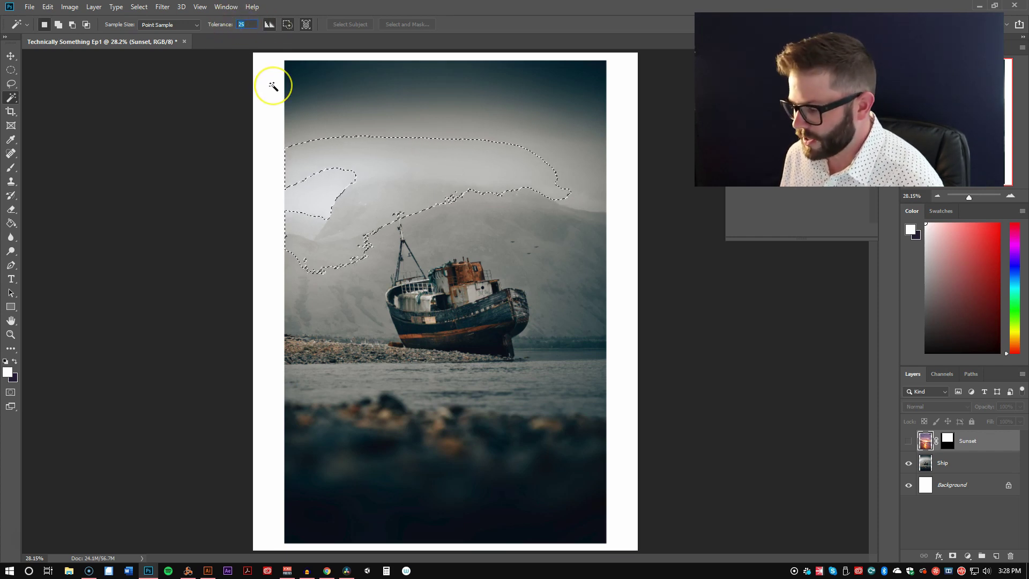
type("0")
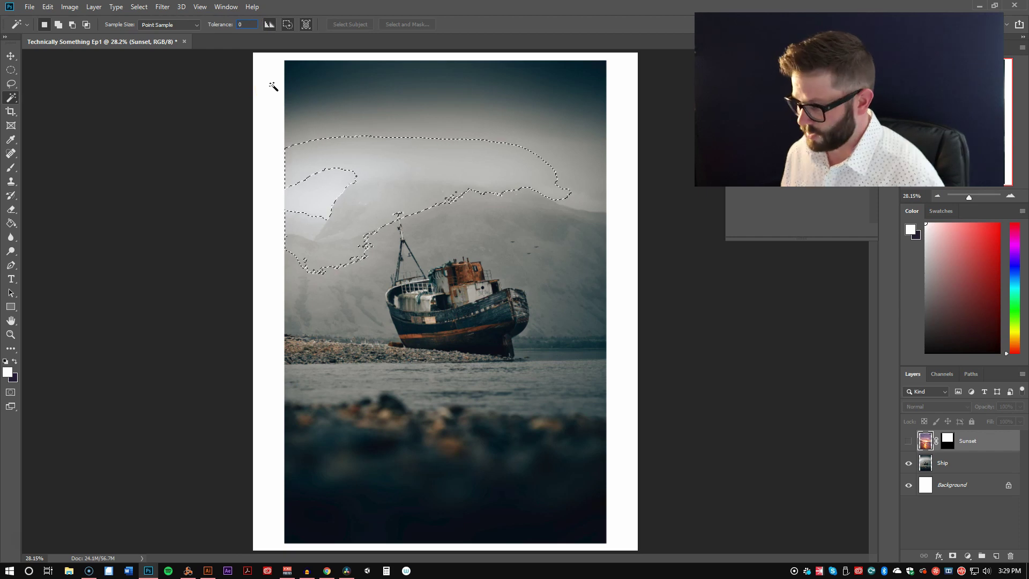
key("ctrl+d")
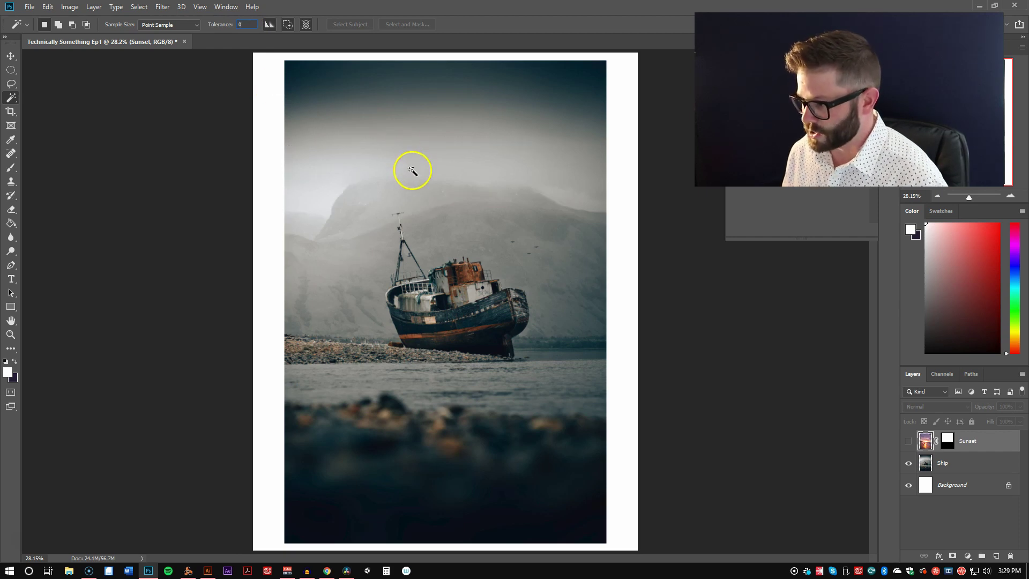
left_click(425, 170)
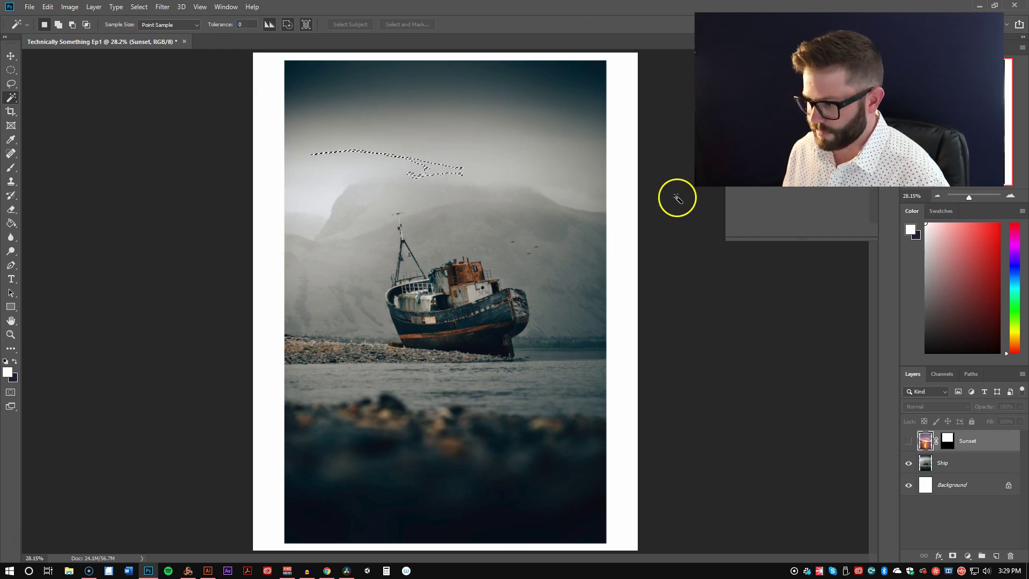
Select the sky with a Magic Wand tolerance of 100, reset the tolerance to 25, and clear the selection.
left_click(421, 171)
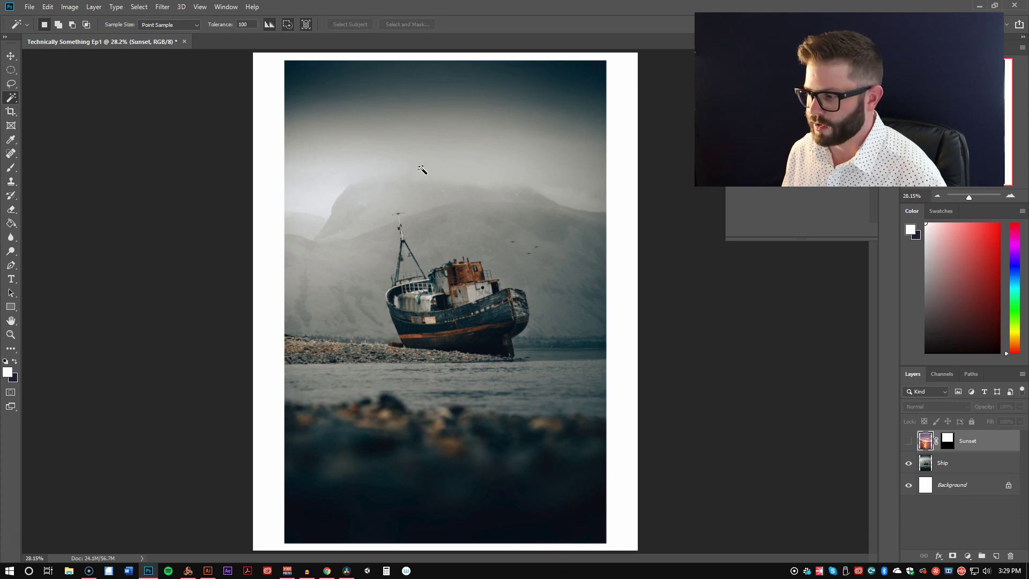
left_click(422, 169)
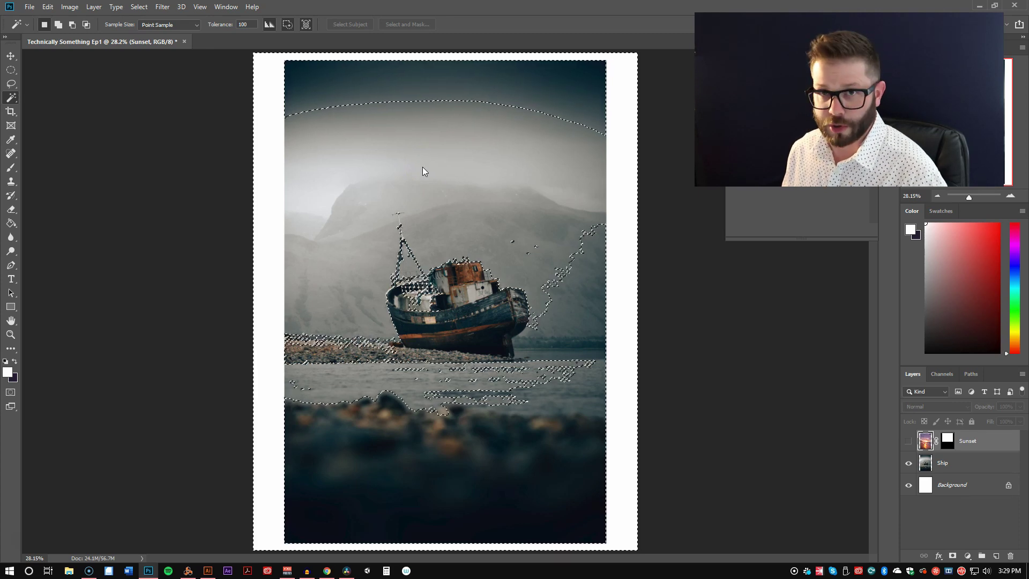
left_click(251, 26)
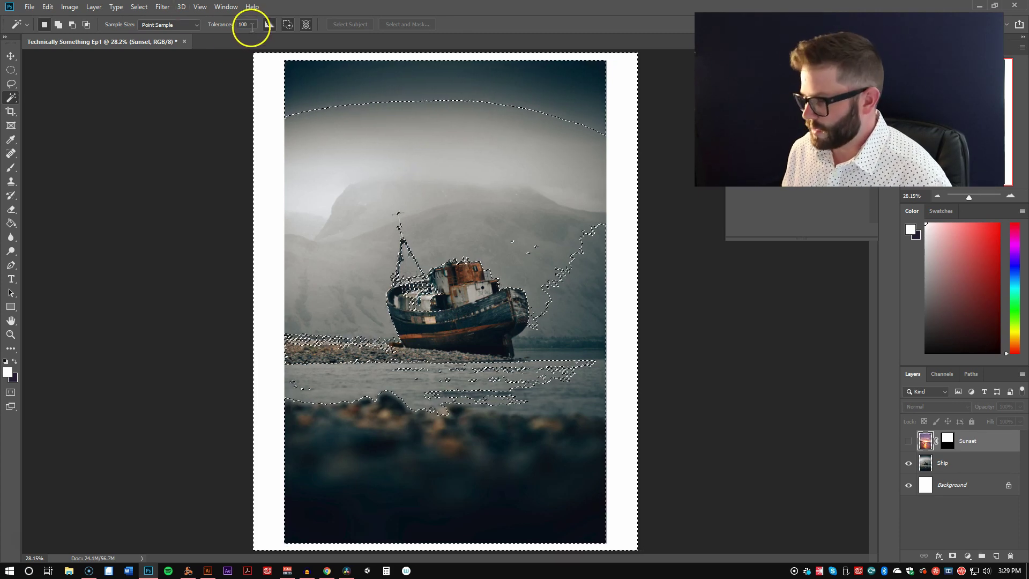
double_click(250, 25)
type("25")
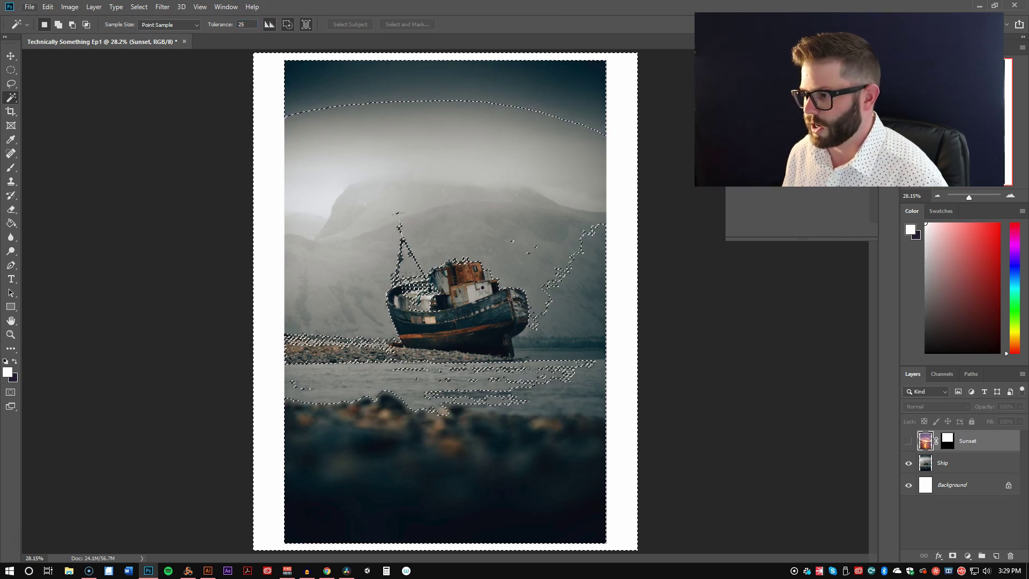
left_click(232, 75)
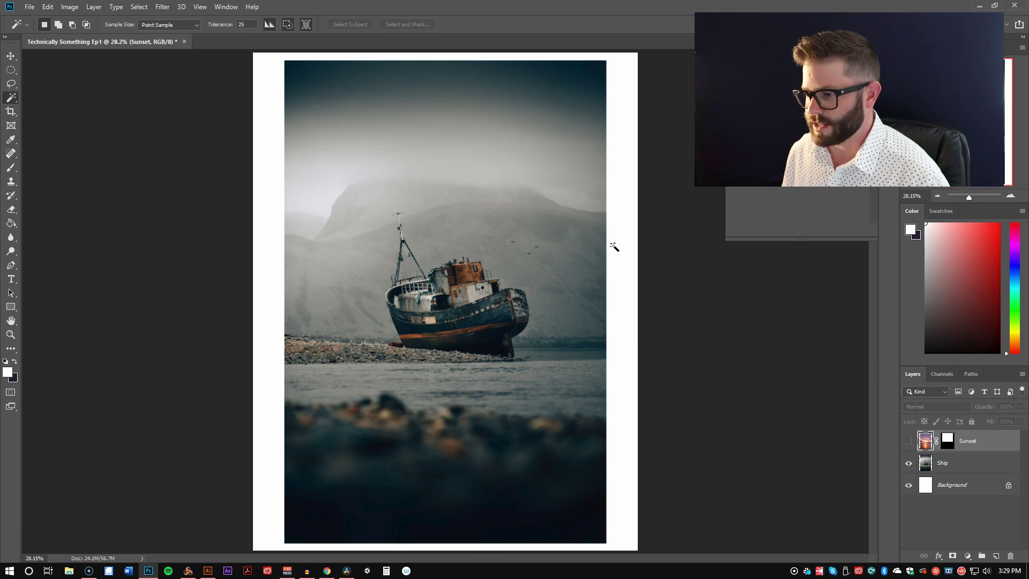
Crop the canvas to the edges of the ship photo, removing the white border on all sides.
left_click(16, 115)
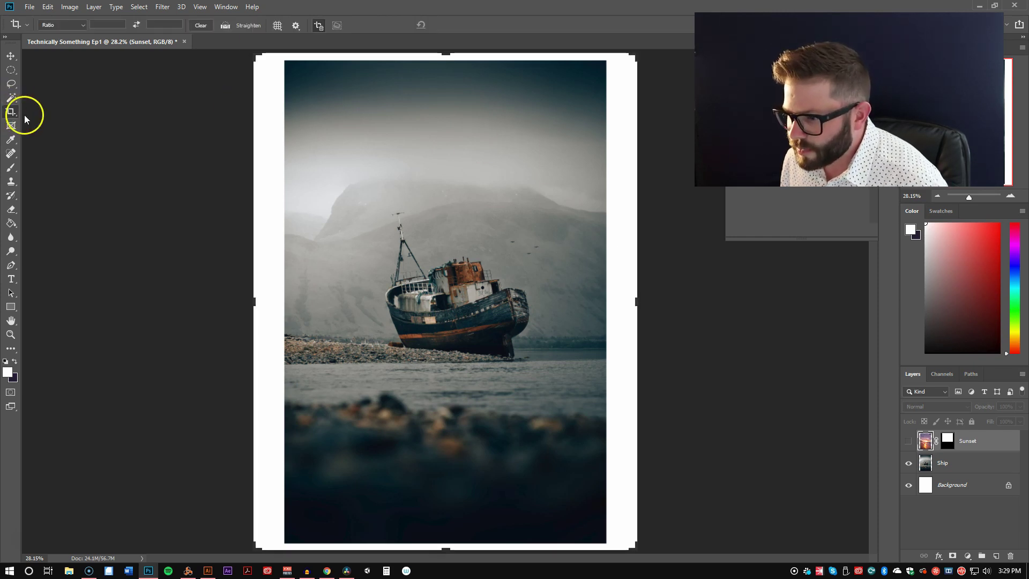
right_click(11, 114)
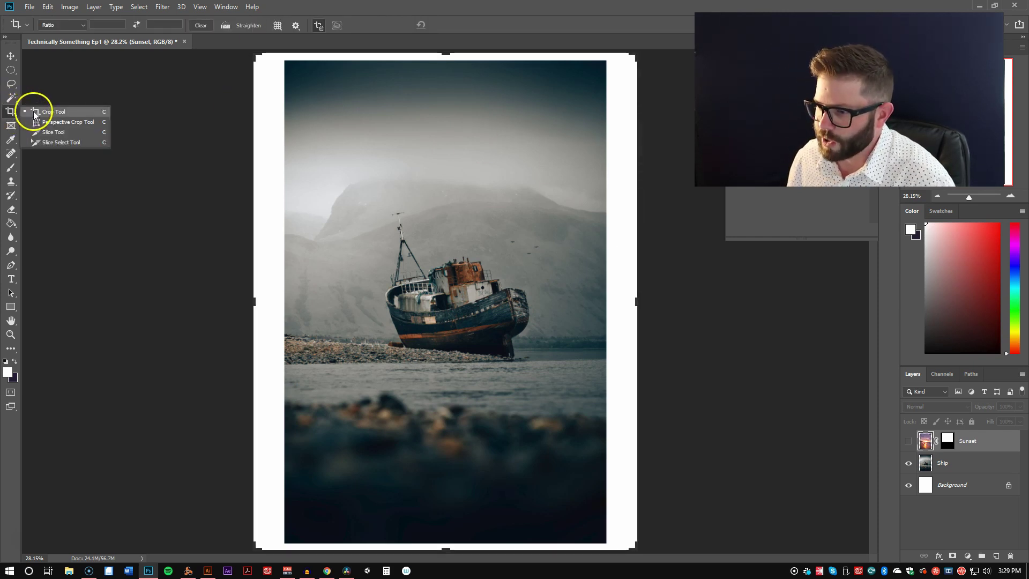
left_click(17, 114)
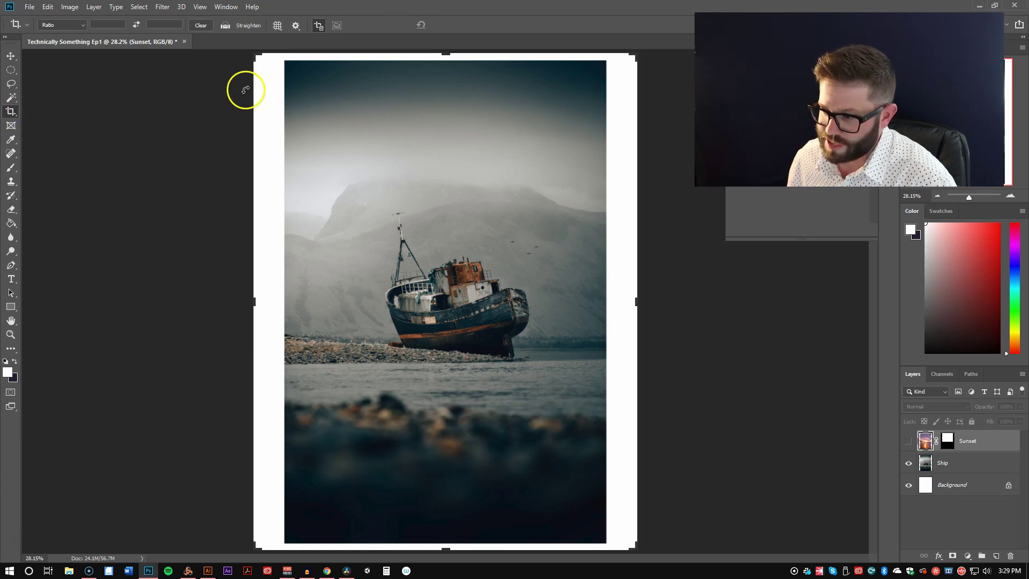
mouse_move(257, 57)
left_mouse_down()
mouse_move(314, 108)
mouse_move(337, 220)
mouse_move(241, 166)
mouse_move(275, 85)
mouse_move(271, 63)
left_mouse_up()
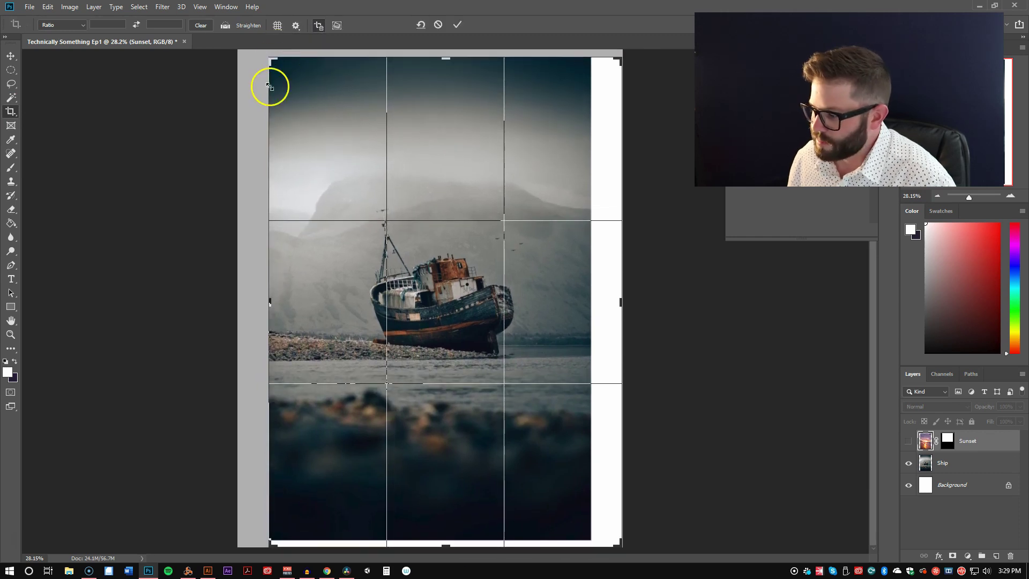
left_click_drag(620, 546, 603, 543)
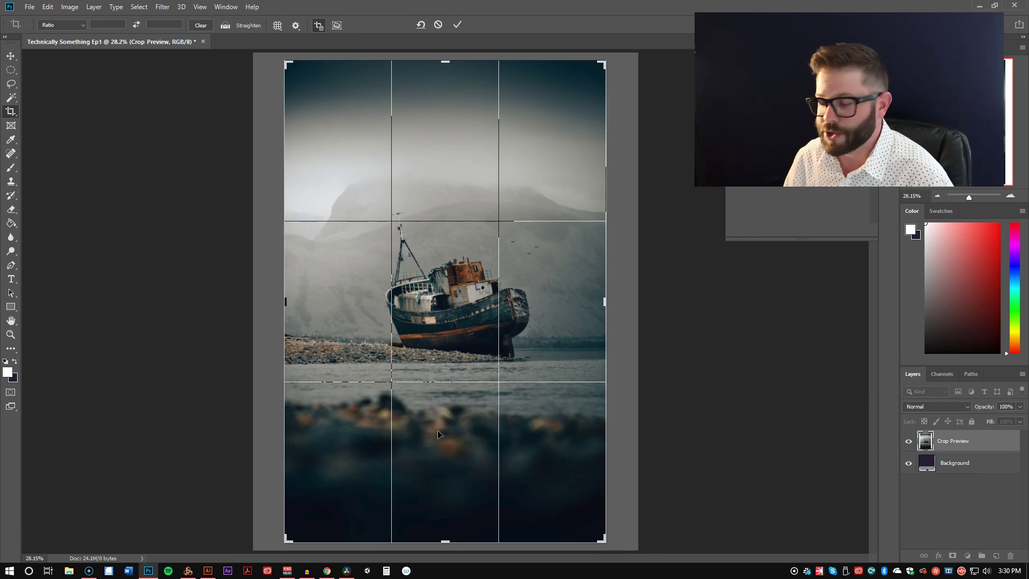
key("Return")
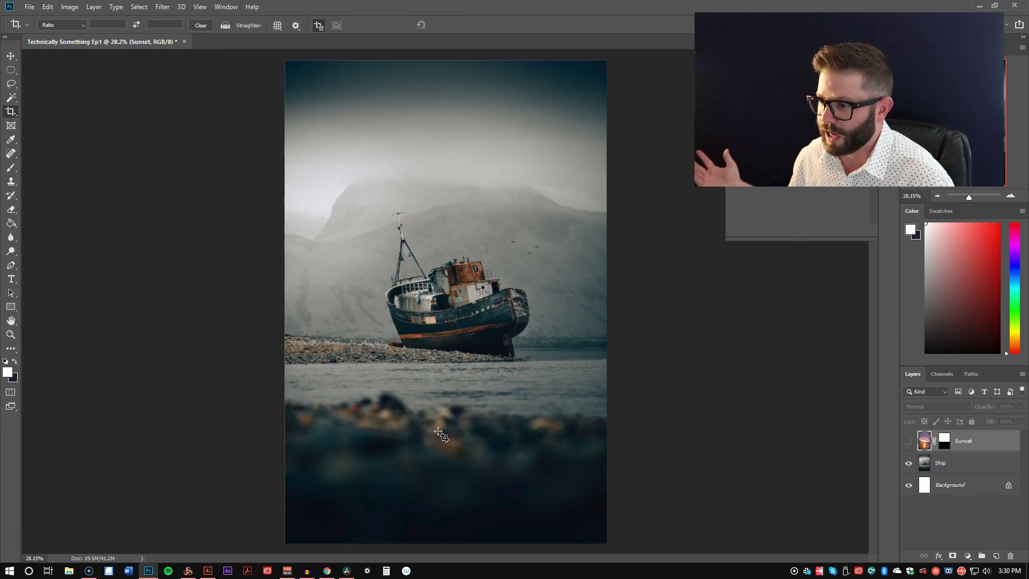
Sample a dark teal from the upper-left sky of the ship photo as the foreground color with the Eyedropper tool.
left_click(11, 140)
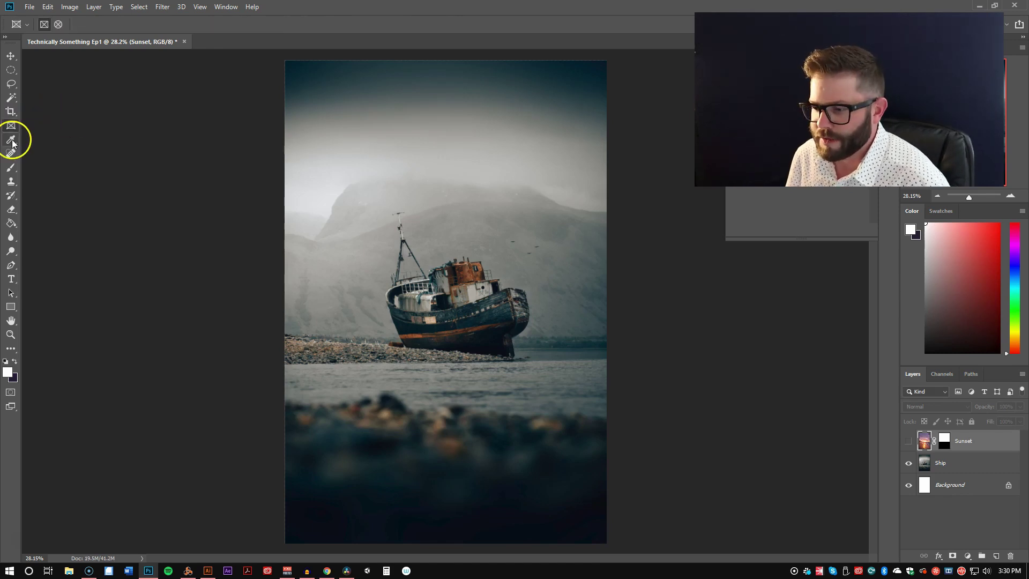
right_click(12, 144)
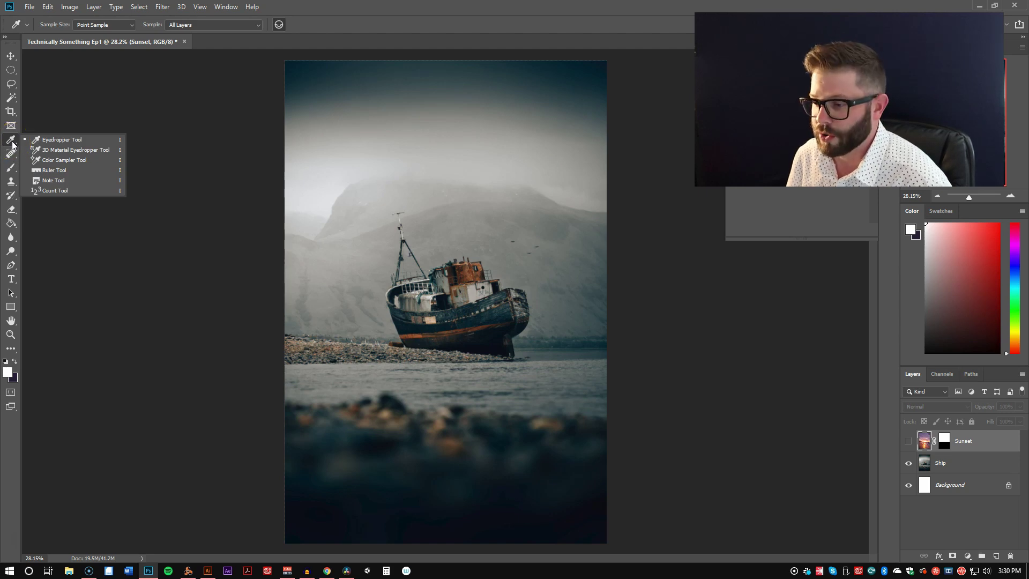
left_click_drag(15, 144, 60, 144)
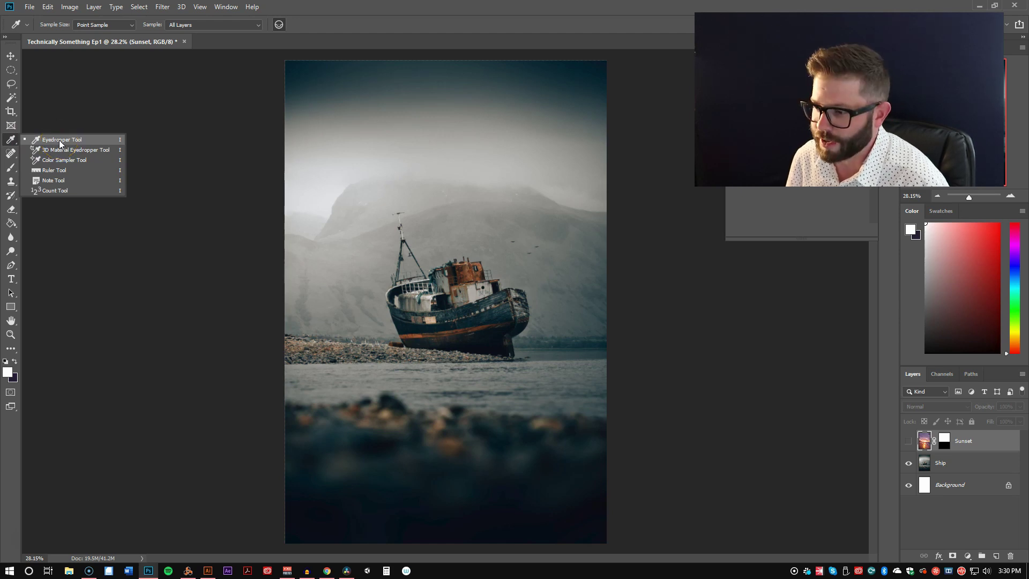
left_click(59, 140)
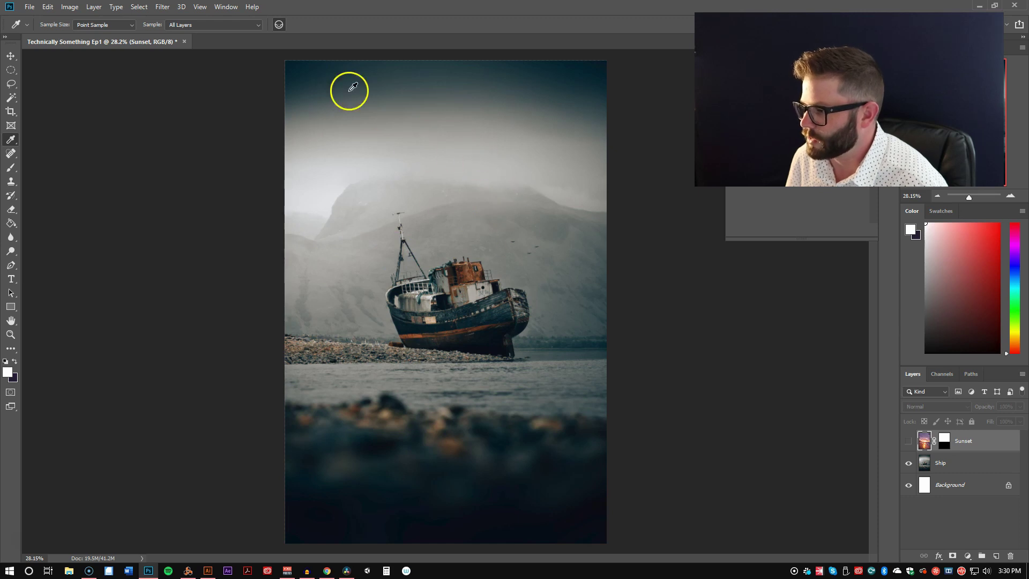
left_click(310, 80)
left_click_drag(314, 77, 315, 84)
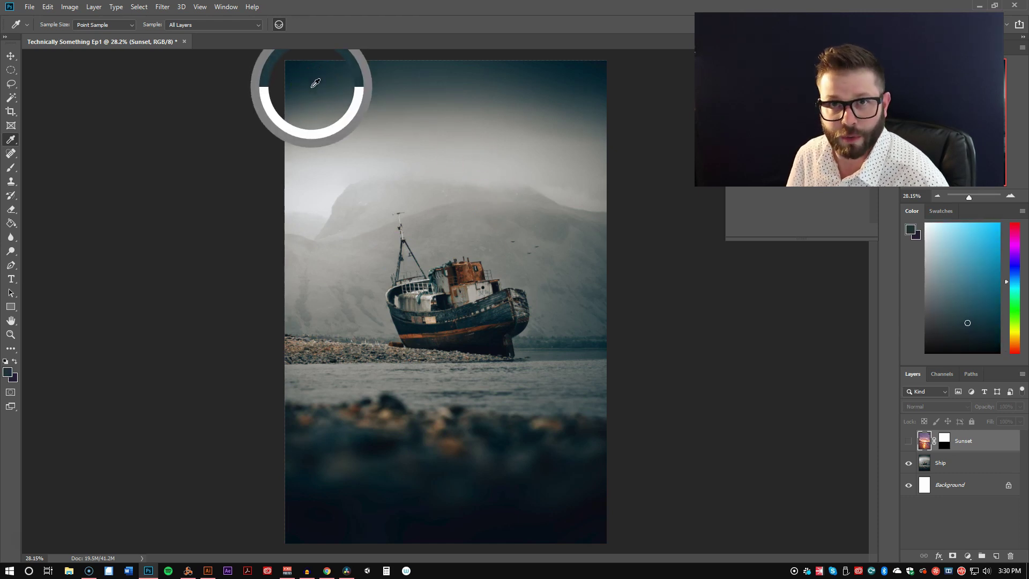
left_click_drag(315, 83, 317, 92)
left_click_drag(321, 100, 323, 98)
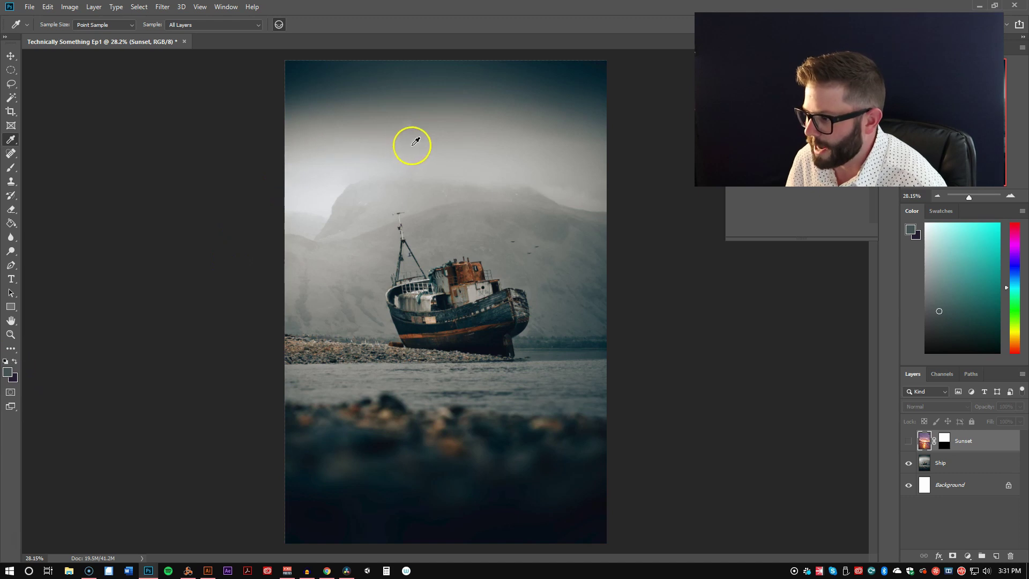
Sample light grey tones from the misty sky and mountain as the foreground color.
left_click_drag(455, 147, 419, 232)
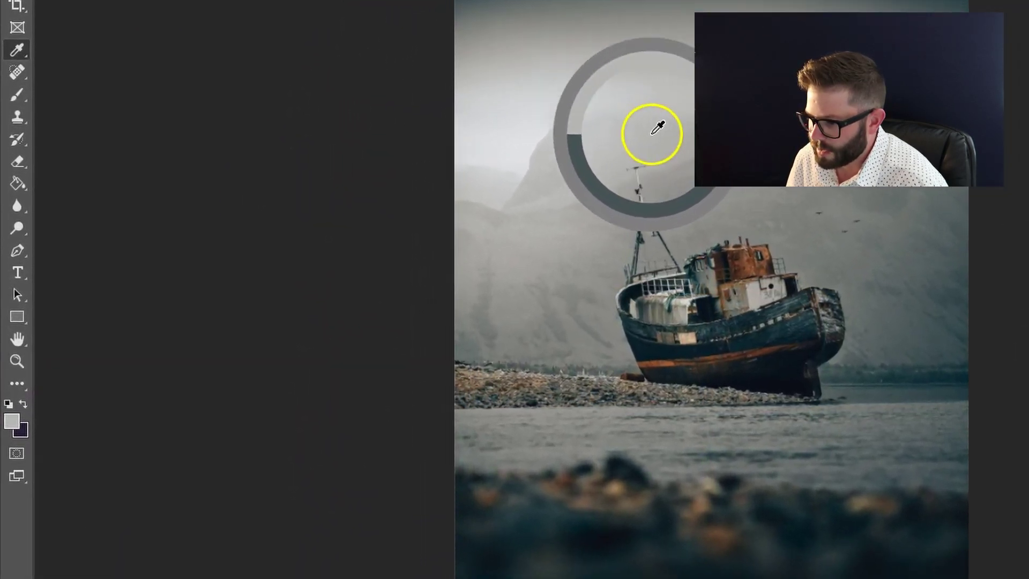
left_click_drag(749, 185, 693, 177)
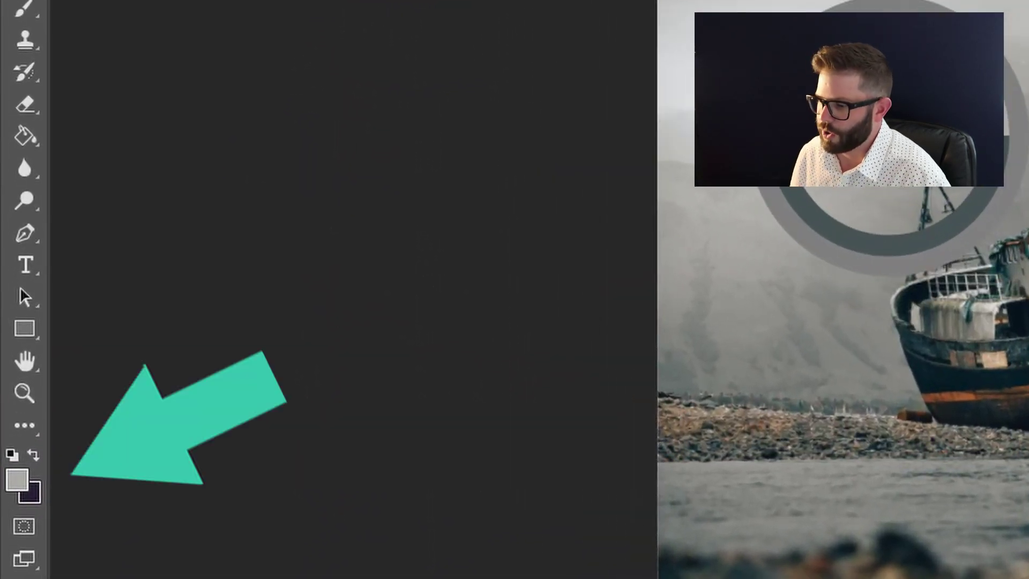
left_click_drag(884, 132, 1028, 192)
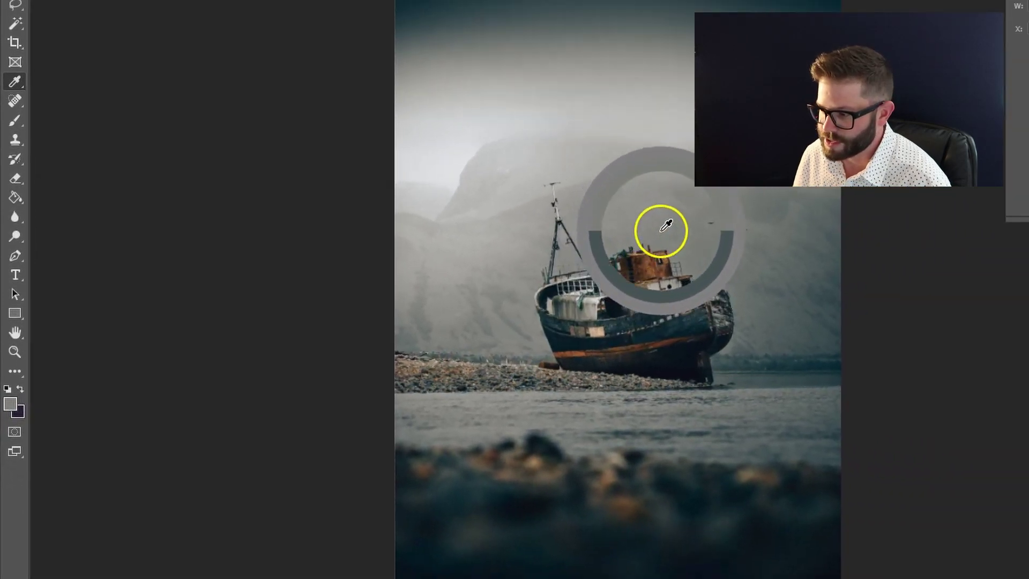
Sample a rusty orange-brown from the ship's upper cabin as the foreground color.
left_click_drag(665, 226, 651, 257)
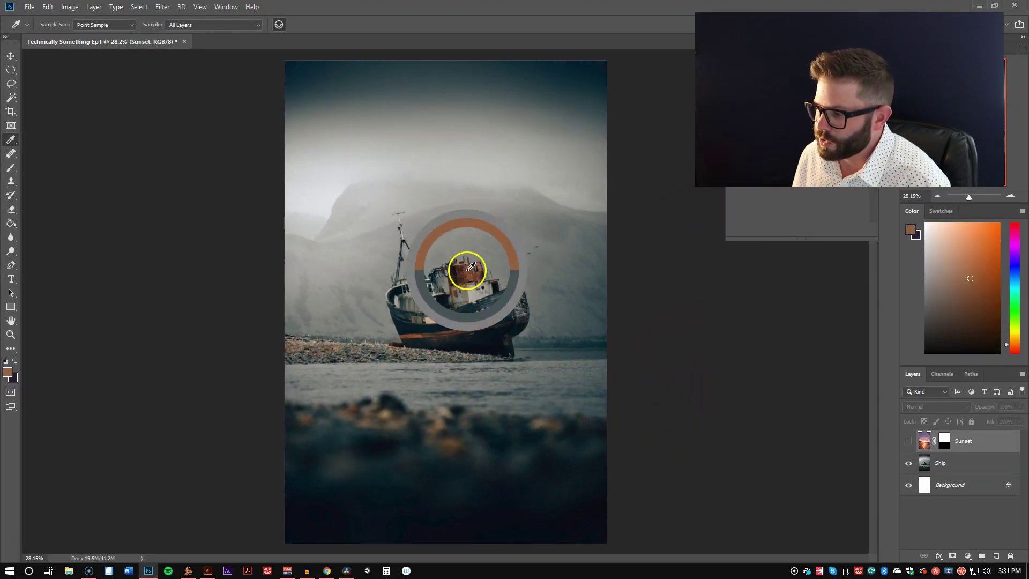
left_click_drag(471, 266, 443, 237)
key("z")
key("space")
key("i")
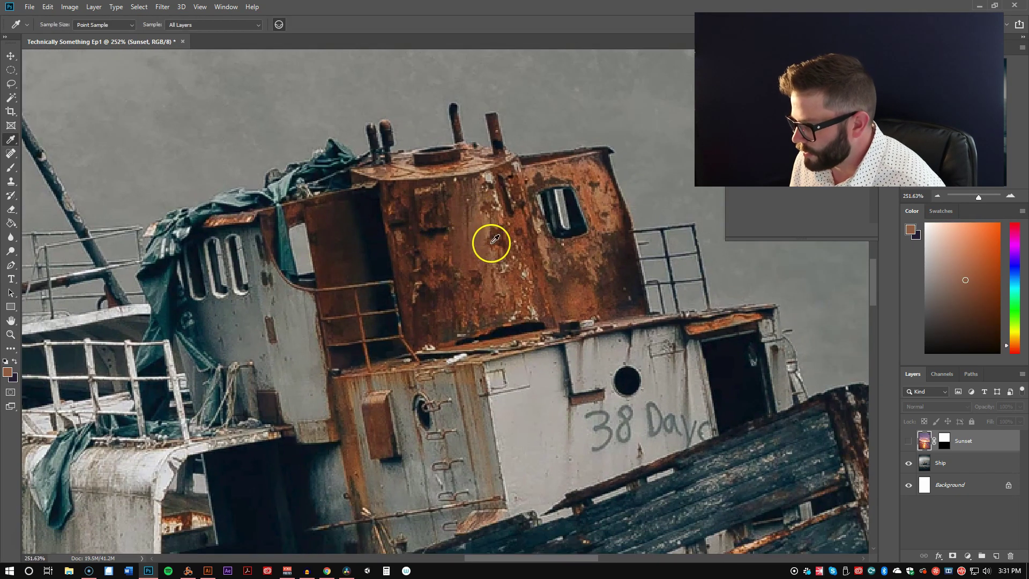
left_click_drag(602, 190, 575, 298)
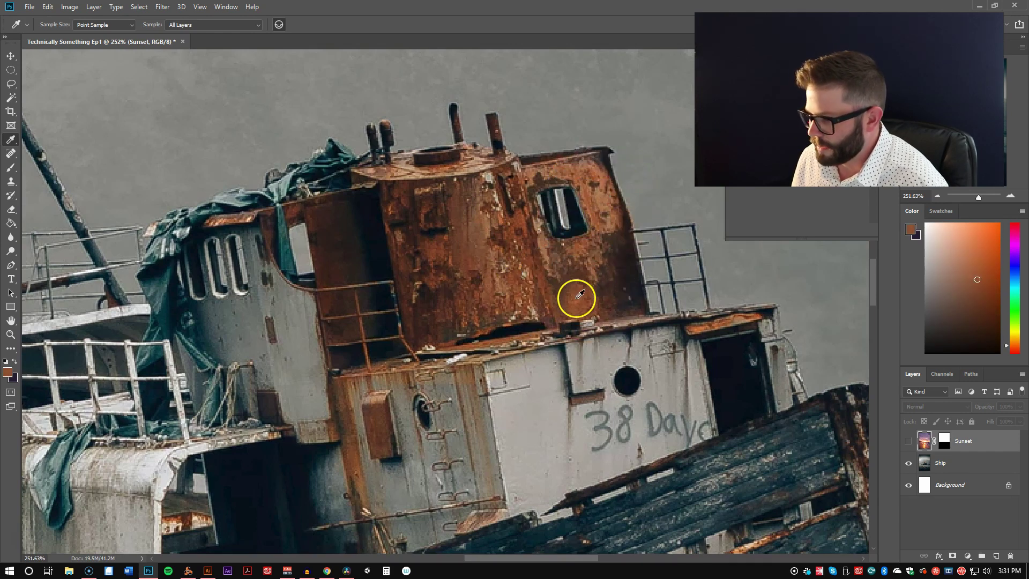
Activate the Brush Tool and add a new empty layer above the Sunset layer.
left_click(11, 167)
right_click(15, 172)
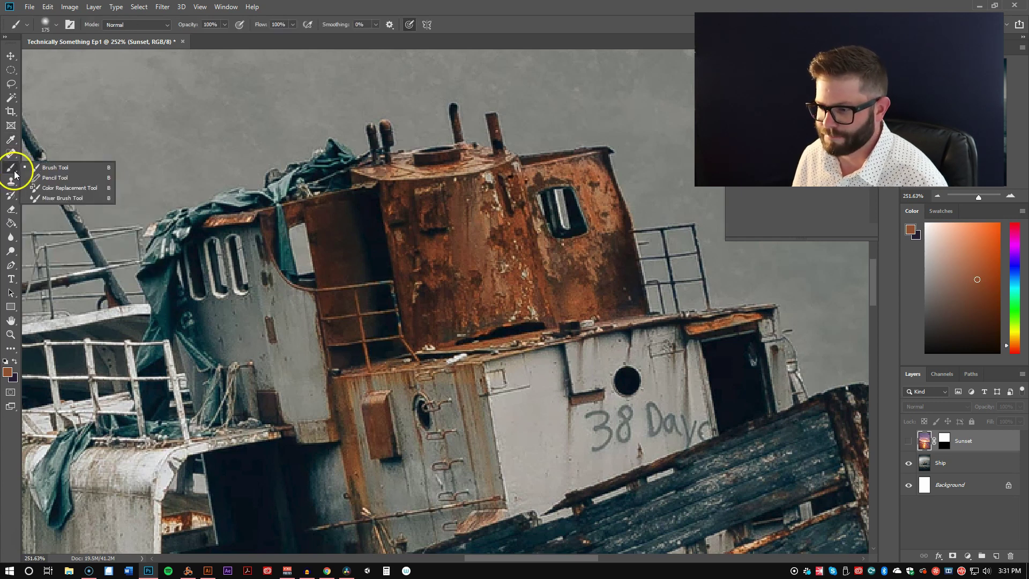
left_click(9, 172)
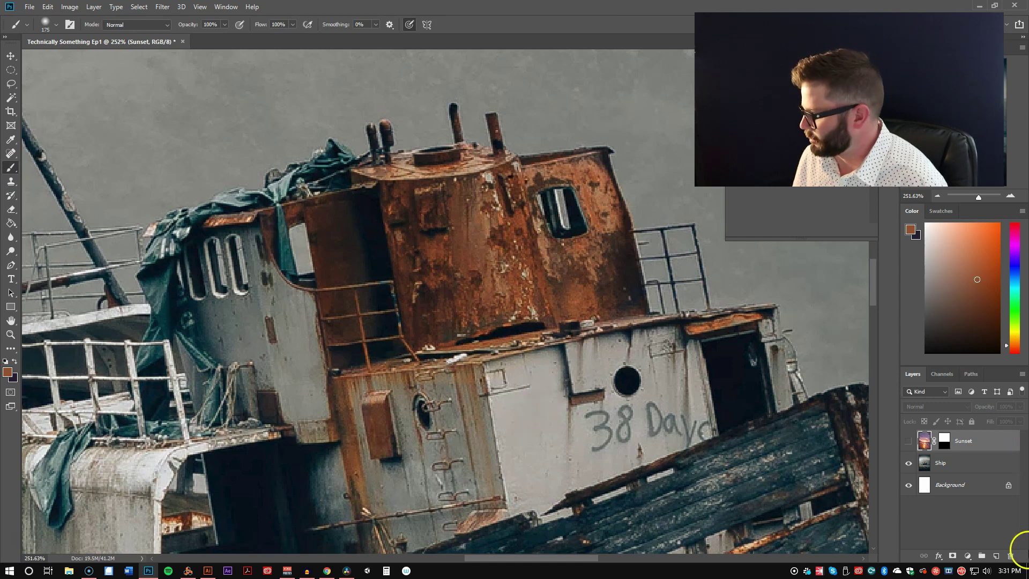
left_click(996, 555)
Reduce the brush to 60 px and paint the rusty brown over the ship's white cabin wall.
key("bracketleft")
key("bracketleft")
key("bracketleft")
key("bracketleft")
key("bracketleft")
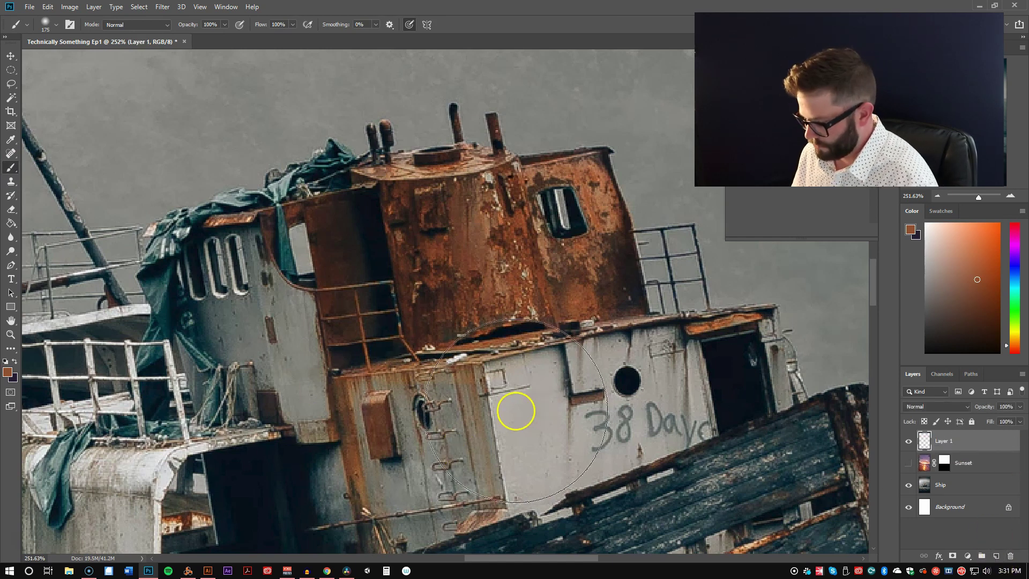
key("bracketleft")
key("bracketleft")
mouse_move(535, 432)
left_mouse_down()
mouse_move(540, 395)
mouse_move(516, 390)
mouse_move(527, 381)
mouse_move(677, 353)
mouse_move(689, 423)
mouse_move(514, 500)
mouse_move(494, 368)
mouse_move(639, 331)
mouse_move(641, 396)
mouse_move(618, 419)
mouse_move(585, 400)
mouse_move(596, 383)
mouse_move(663, 393)
mouse_move(694, 427)
mouse_move(555, 437)
left_mouse_up()
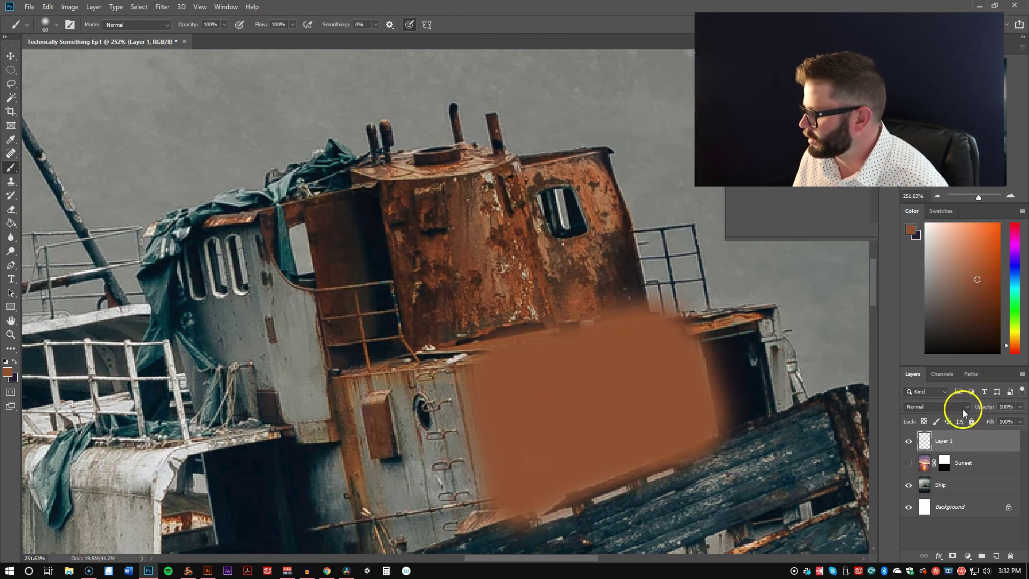
Set Layer 1's blend mode to Overlay and paint the rusty brown over the white deck structures near the ship's mast.
left_click(962, 409)
left_click(943, 448)
key("ctrl+0")
mouse_move(438, 282)
left_mouse_down()
mouse_move(476, 287)
mouse_move(420, 309)
mouse_move(394, 302)
mouse_move(424, 302)
left_mouse_up()
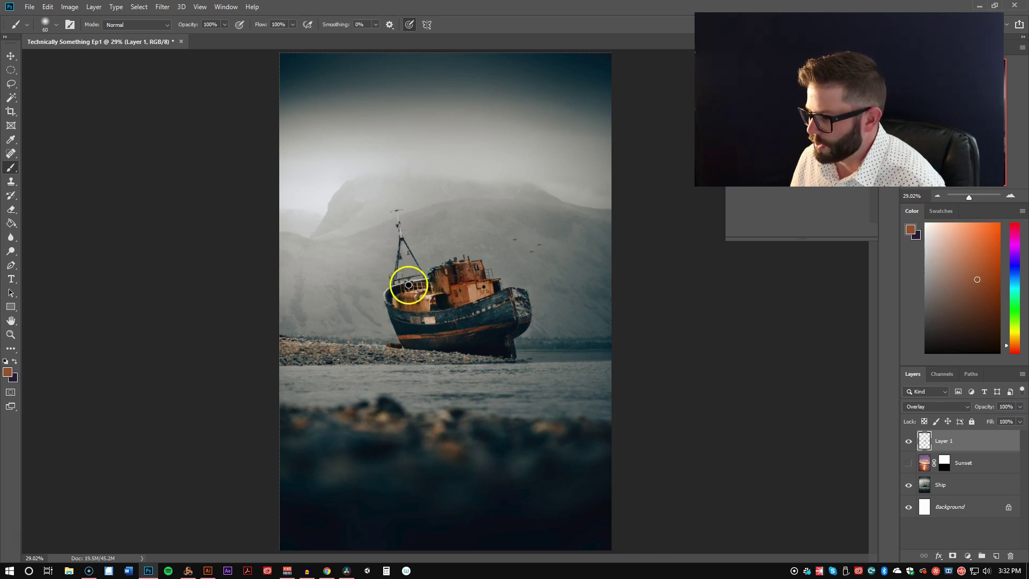
left_click_drag(439, 285, 418, 286)
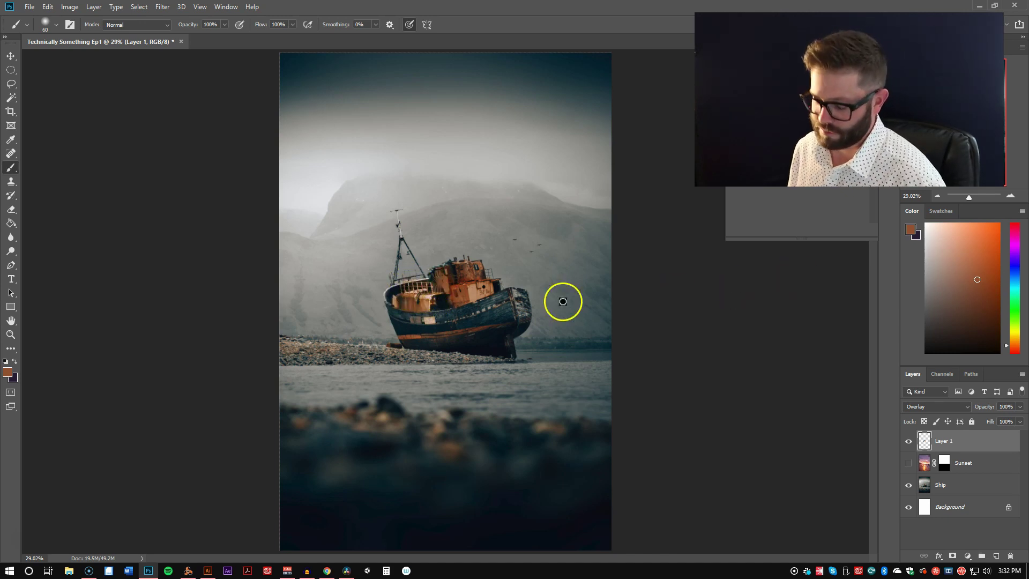
Switch to the Eraser tool and reduce its brush size to 70 px.
key("e")
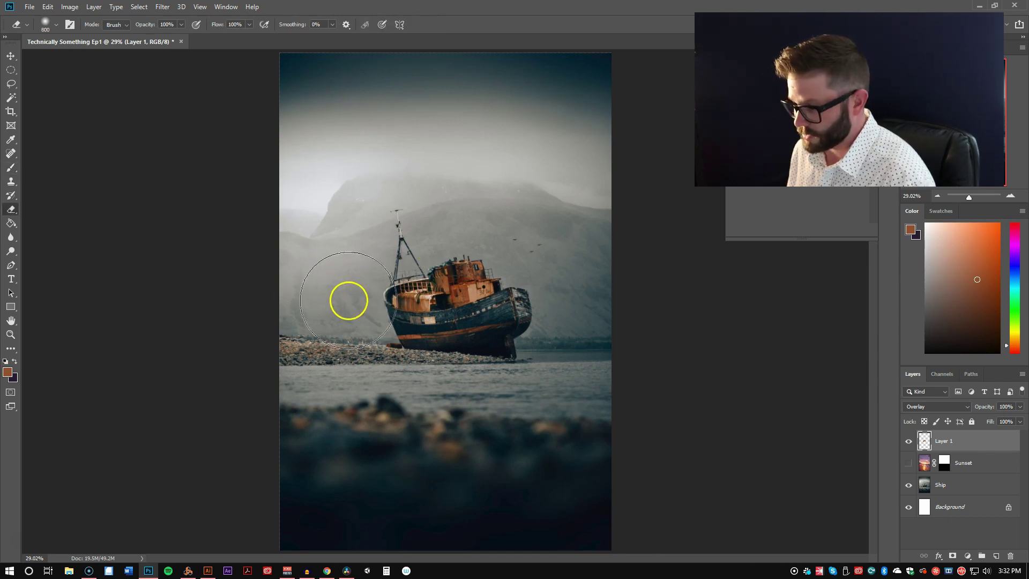
key("[")
key("[")
key("[")
key("[")
key("[")
key("[")
key("[")
key("[")
key("[")
key("[")
key("[")
key("[")
key("[")
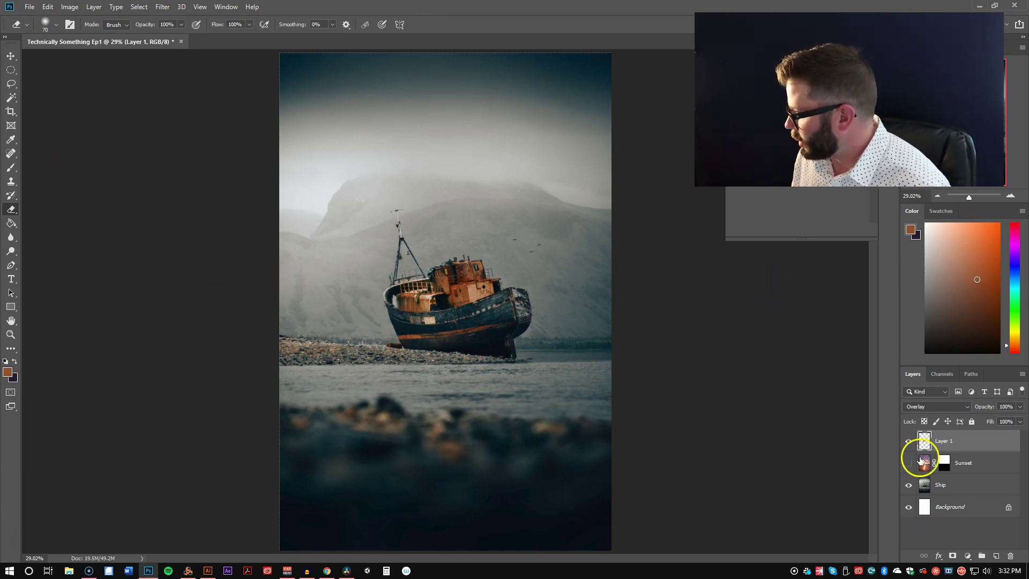
Hide the Ship layer and Layer 1, and add a new empty layer at the top of the stack.
left_click(908, 485)
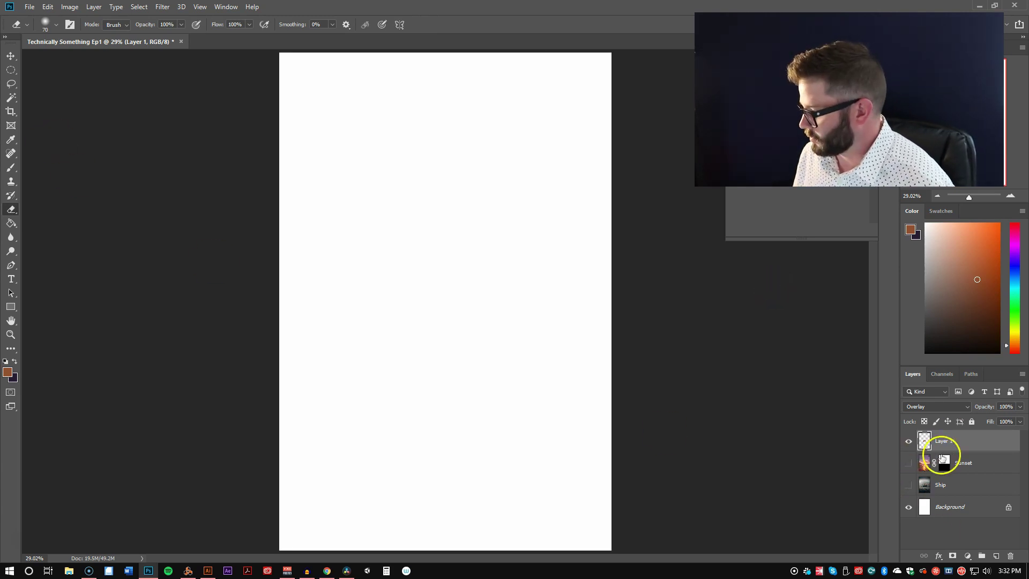
left_click(995, 555)
left_click(909, 464)
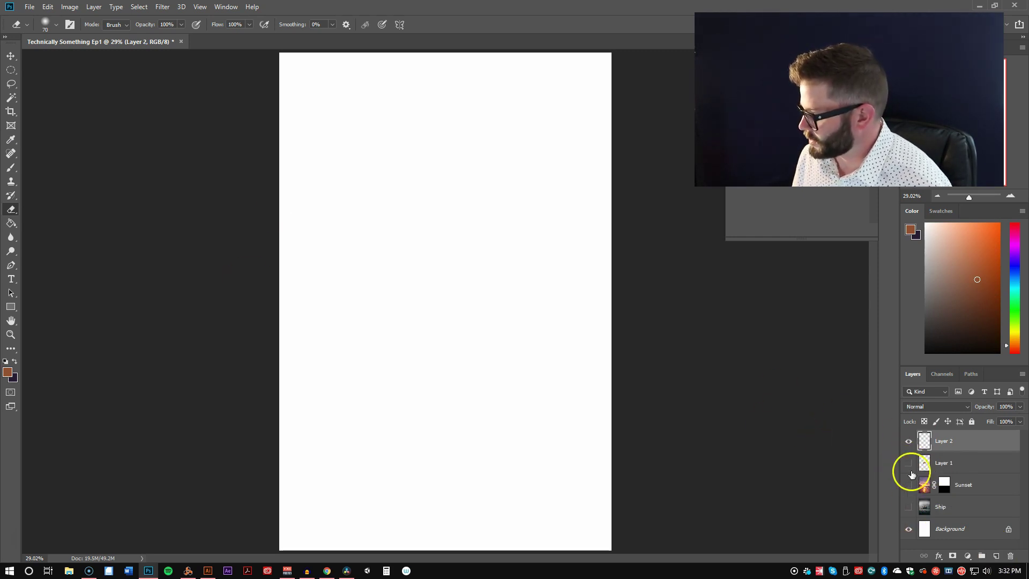
Show Layer 1, Sunset and Ship, and hide all three again.
left_click(909, 463)
left_click(909, 485)
left_click(908, 507)
left_click(908, 507)
left_click(908, 485)
left_click(909, 464)
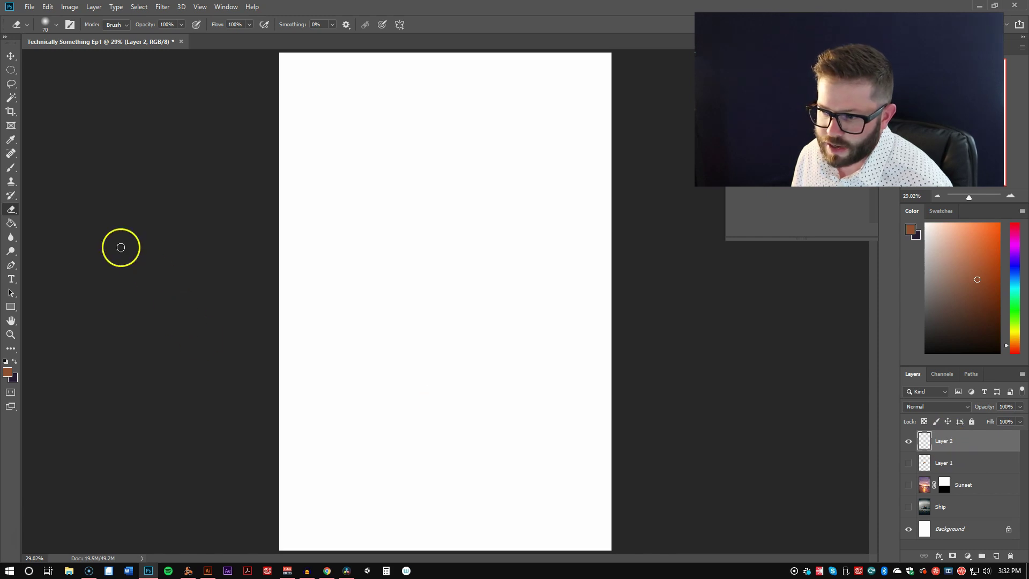
Look through the brush presets available for the Brush Tool on the blank canvas.
left_click(10, 168)
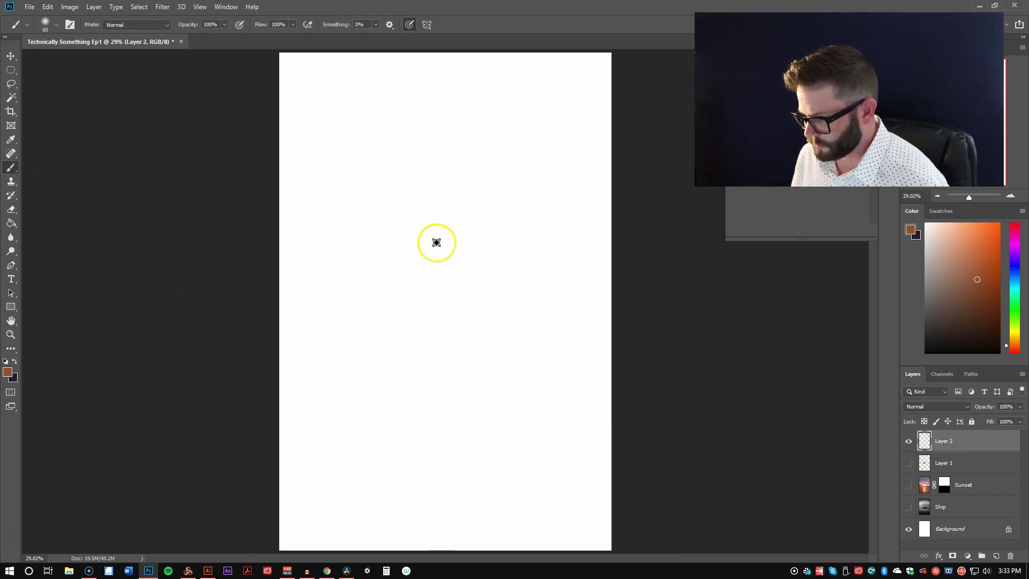
right_click(437, 245)
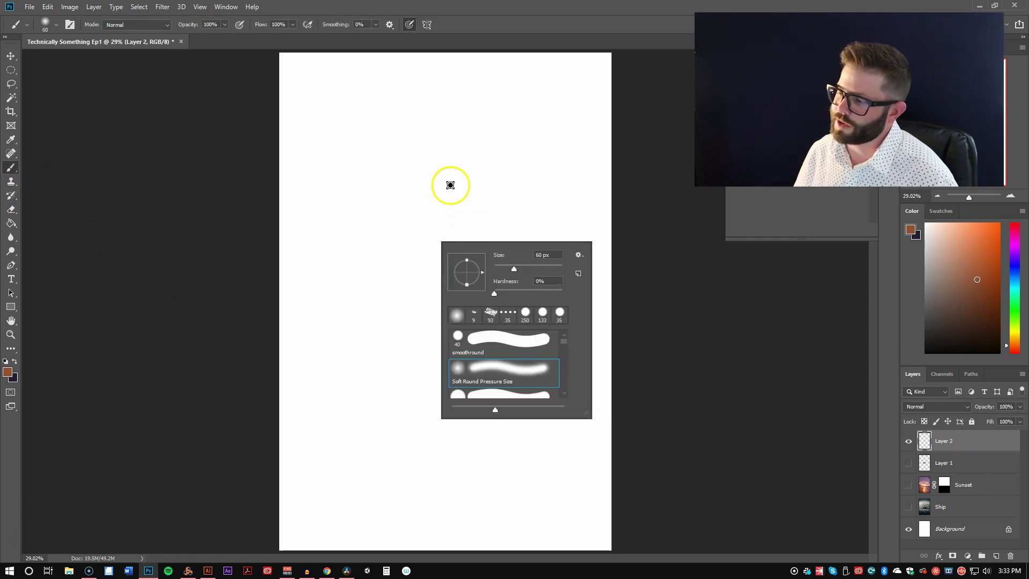
left_click(564, 394)
left_click(564, 397)
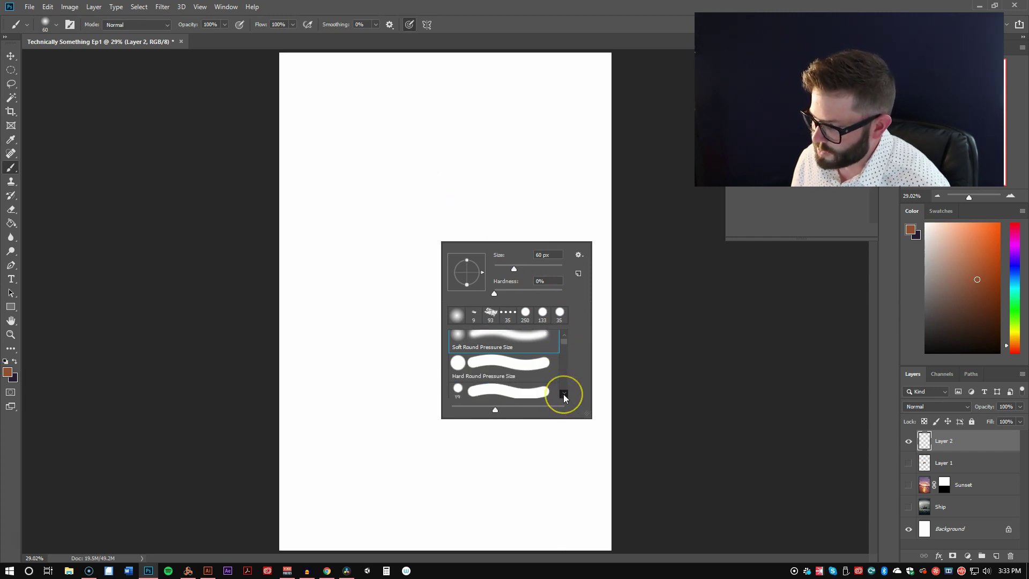
left_click(564, 396)
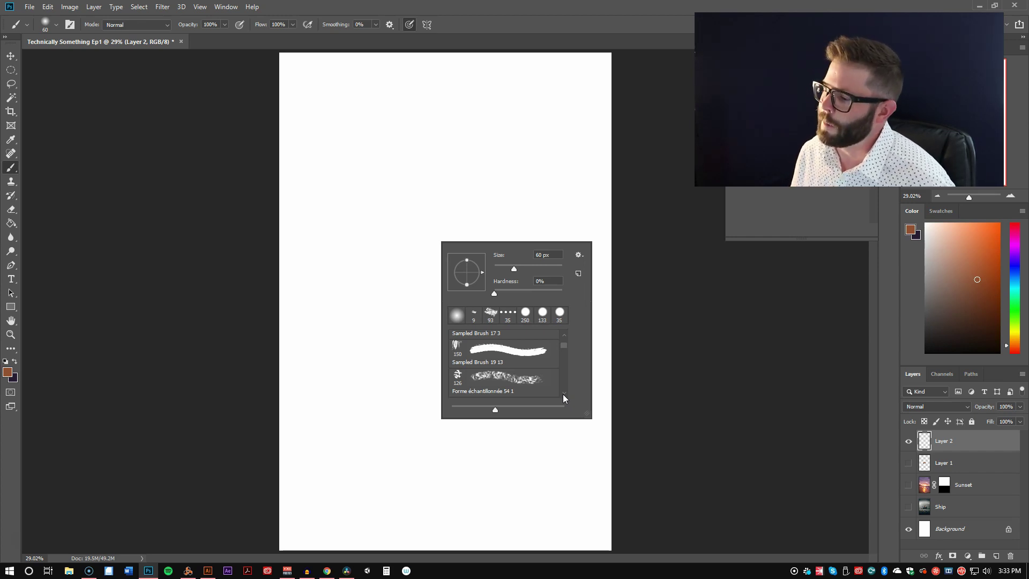
left_click_drag(563, 398, 561, 341)
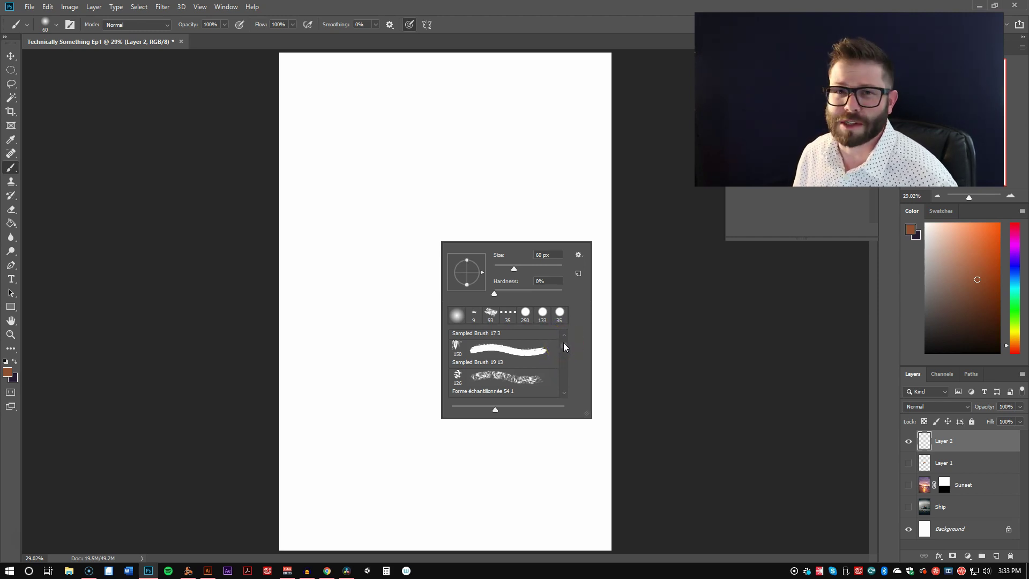
mouse_move(563, 346)
left_mouse_down()
mouse_move(572, 354)
mouse_move(563, 344)
mouse_move(565, 395)
left_mouse_up()
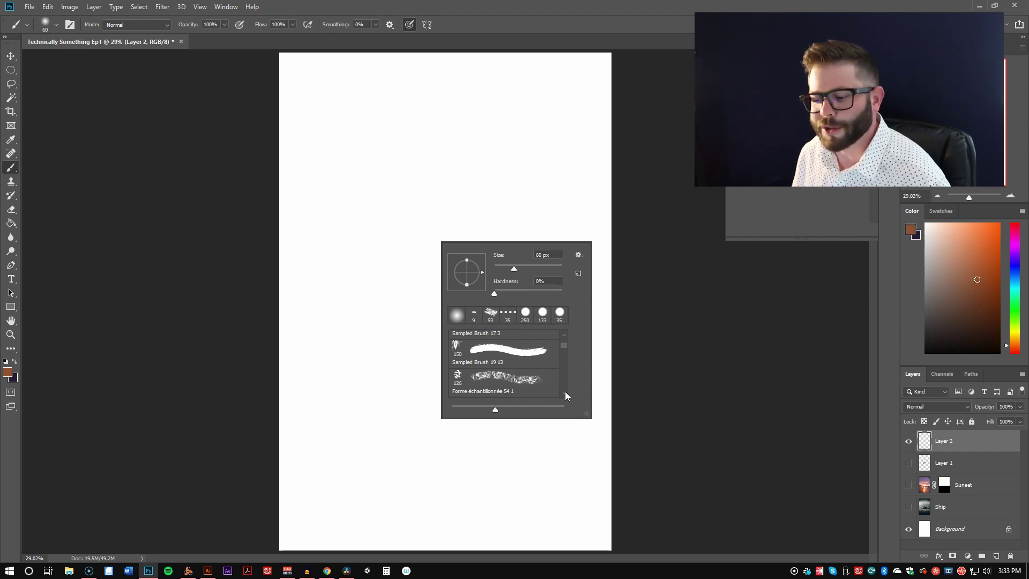
left_click_drag(563, 345, 560, 349)
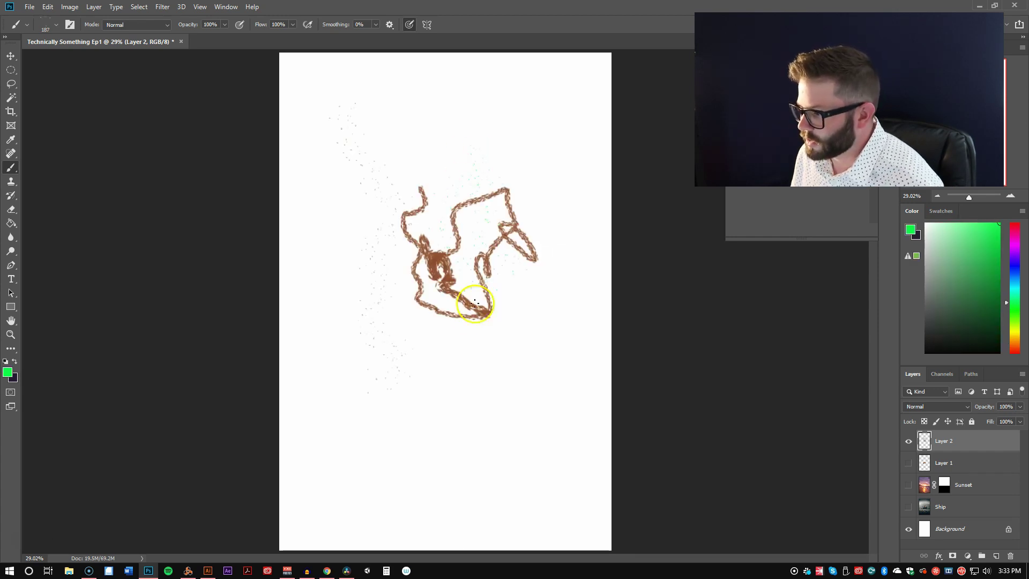
Paint green speckles with the 187 px brush and broad green strokes with the 600 px Brushed Hair brush on Layer 2.
mouse_move(474, 302)
left_mouse_down()
mouse_move(482, 375)
mouse_move(463, 389)
mouse_move(397, 347)
mouse_move(429, 450)
mouse_move(387, 444)
left_mouse_up()
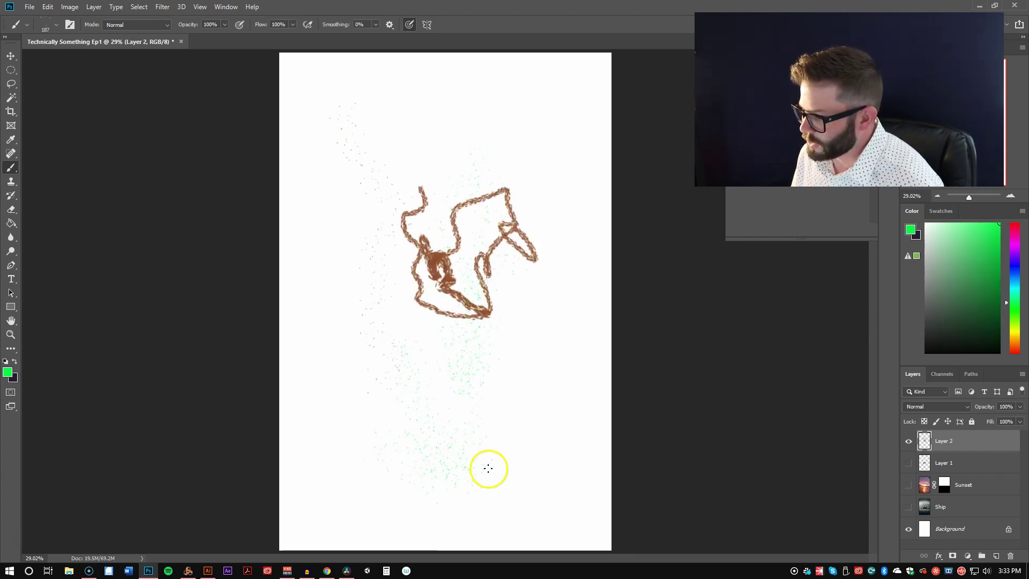
right_click(532, 374)
scroll(611, 485, "down", 5)
left_click(604, 476)
mouse_move(501, 398)
left_mouse_down()
mouse_move(375, 459)
mouse_move(427, 482)
mouse_move(517, 368)
mouse_move(442, 129)
mouse_move(344, 171)
mouse_move(473, 236)
mouse_move(477, 471)
left_mouse_up()
Add another green Brushed Hair stroke at 600 px near the upper-right corner of the canvas.
right_click(611, 453)
scroll(567, 492, "up", 1)
right_click(573, 496)
key("Escape")
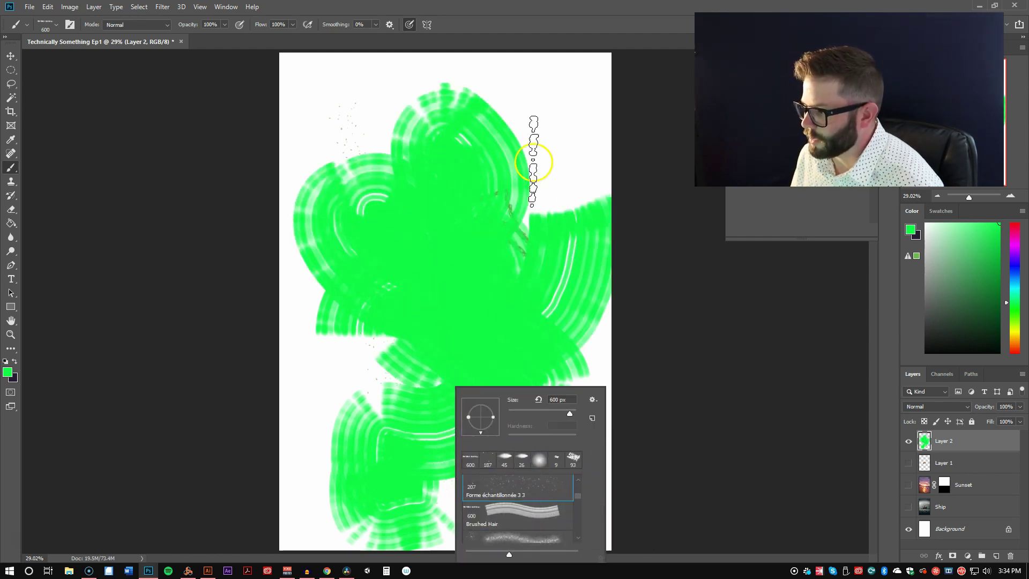
key("Escape")
left_click_drag(560, 138, 508, 137)
Browse the brush presets once more and hide Layer 2.
right_click(518, 224)
scroll(613, 358, "up", 2)
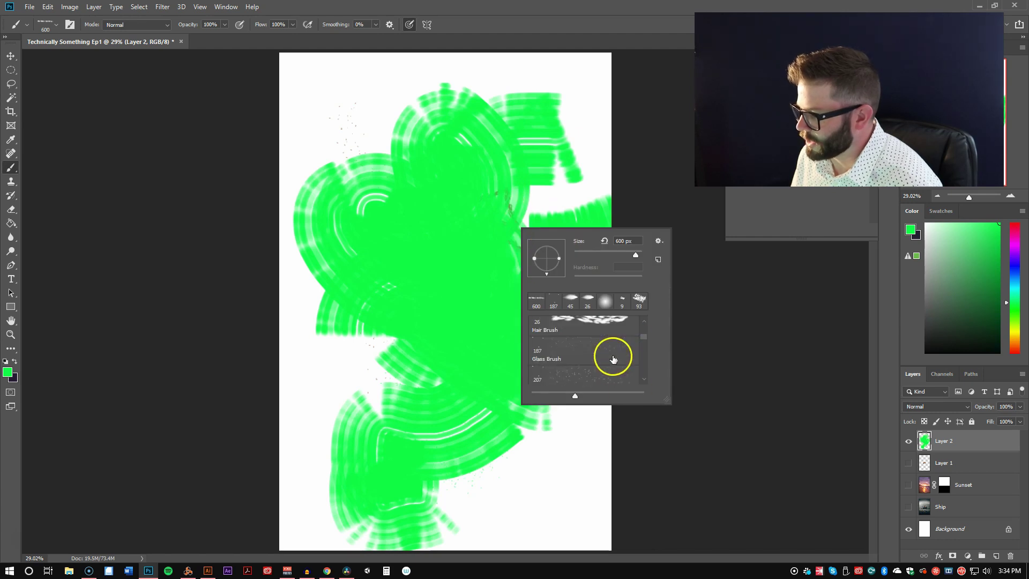
left_click(973, 439)
left_click(908, 442)
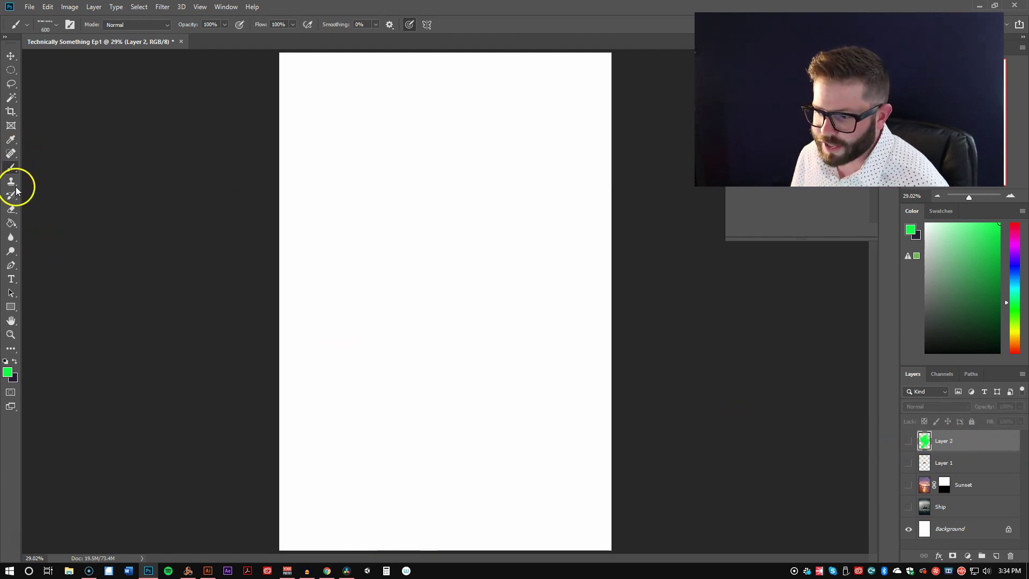
Activate the Clone Stamp Tool and select the Ship layer, making it visible with Sunset hidden.
left_click(11, 184)
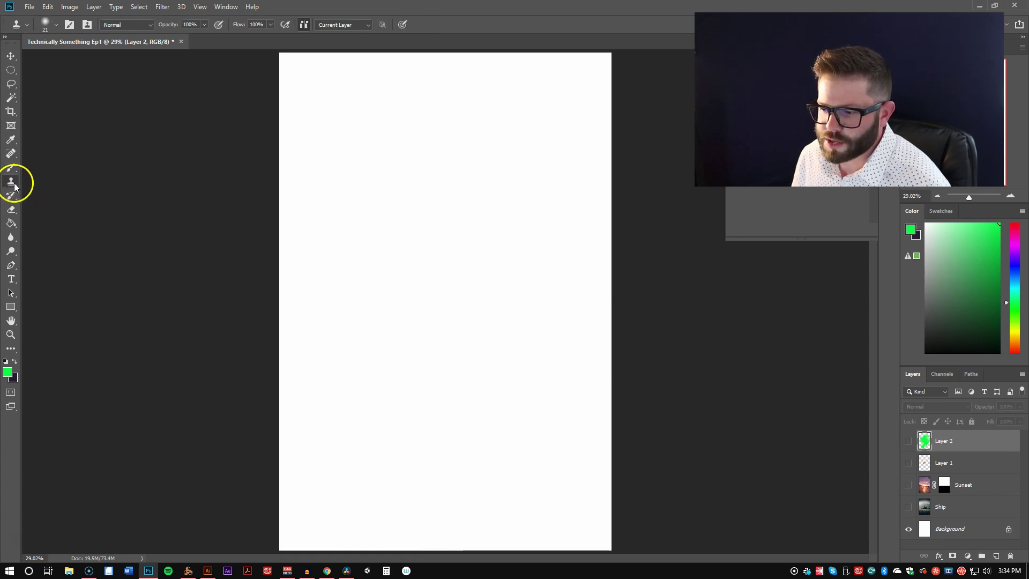
right_click(12, 184)
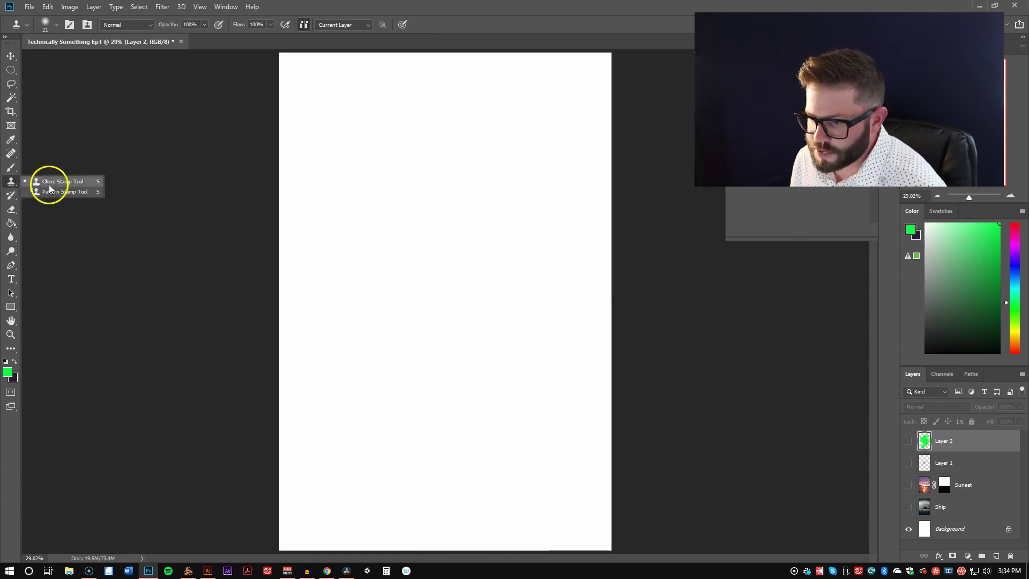
left_click(63, 182)
left_click_drag(908, 484, 909, 527)
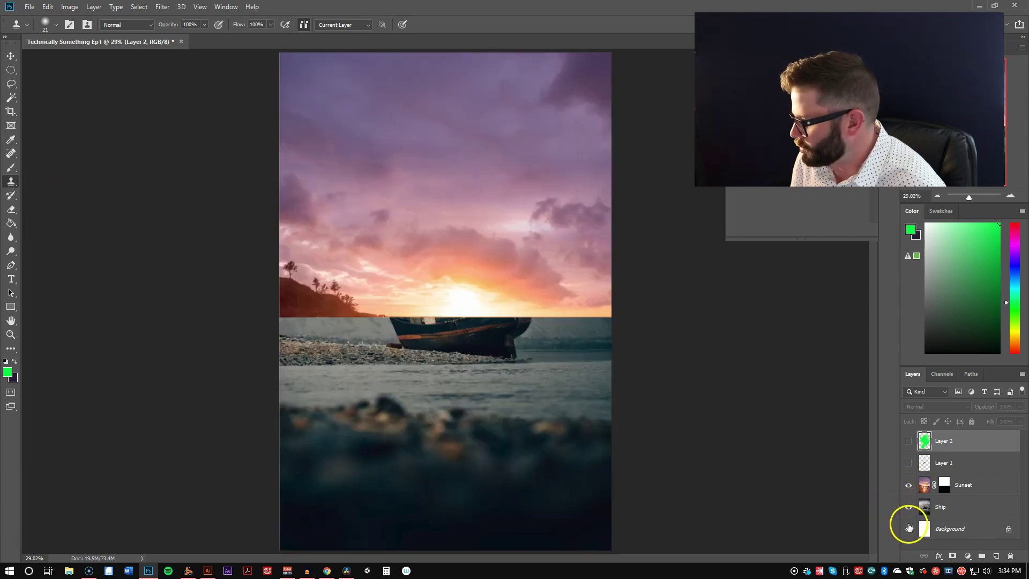
left_click(908, 484)
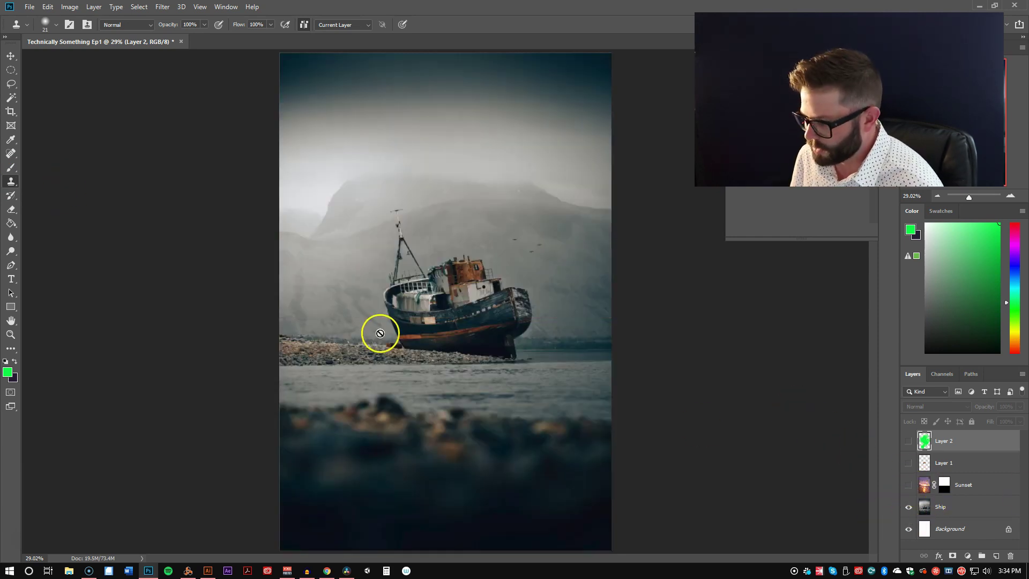
left_click(953, 514)
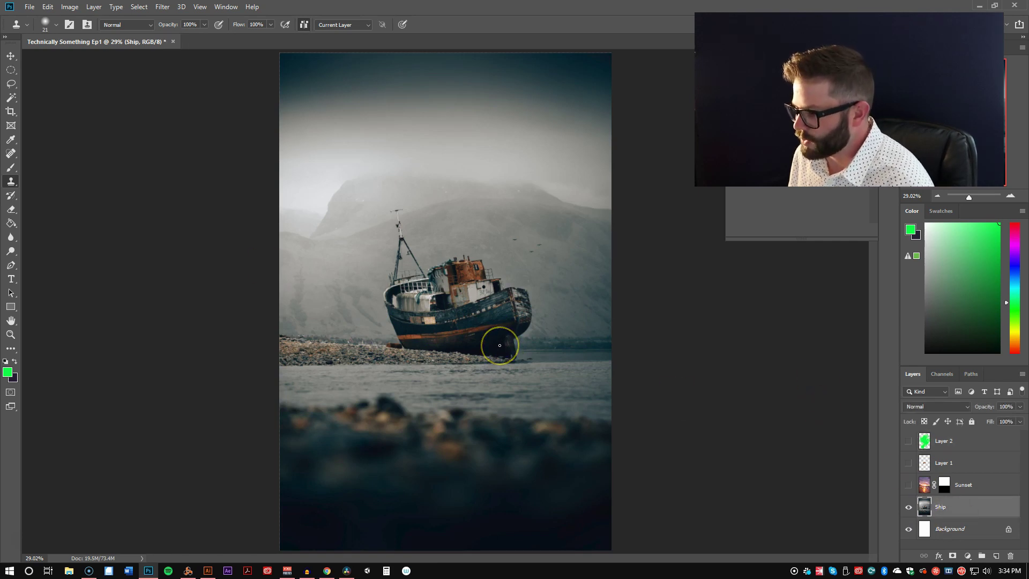
Enlarge the Clone Stamp brush and try to stamp on the Ship layer without defining a source point.
right_click(499, 345)
left_click_drag(556, 371, 588, 368)
left_click(600, 276)
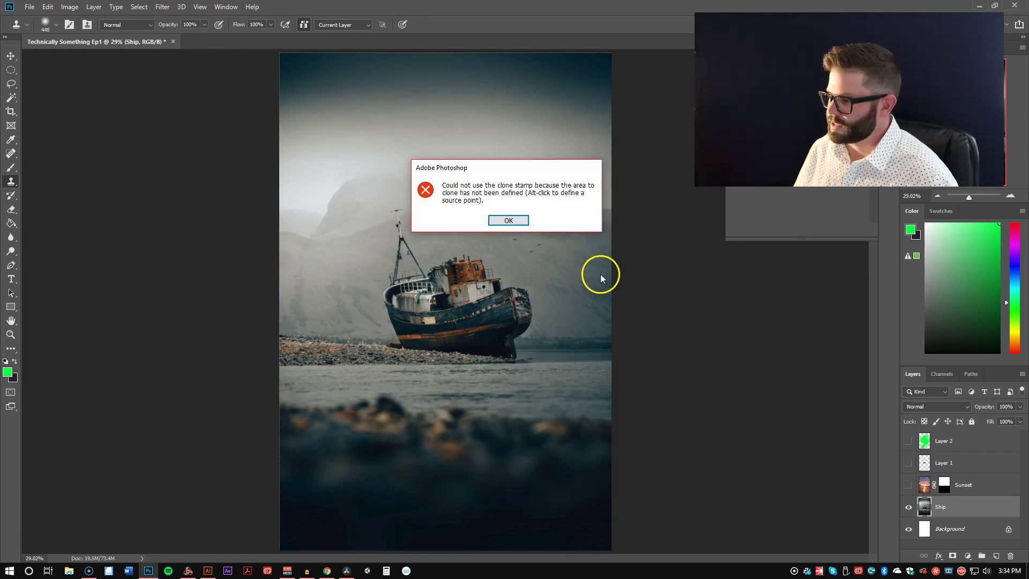
left_click(507, 220)
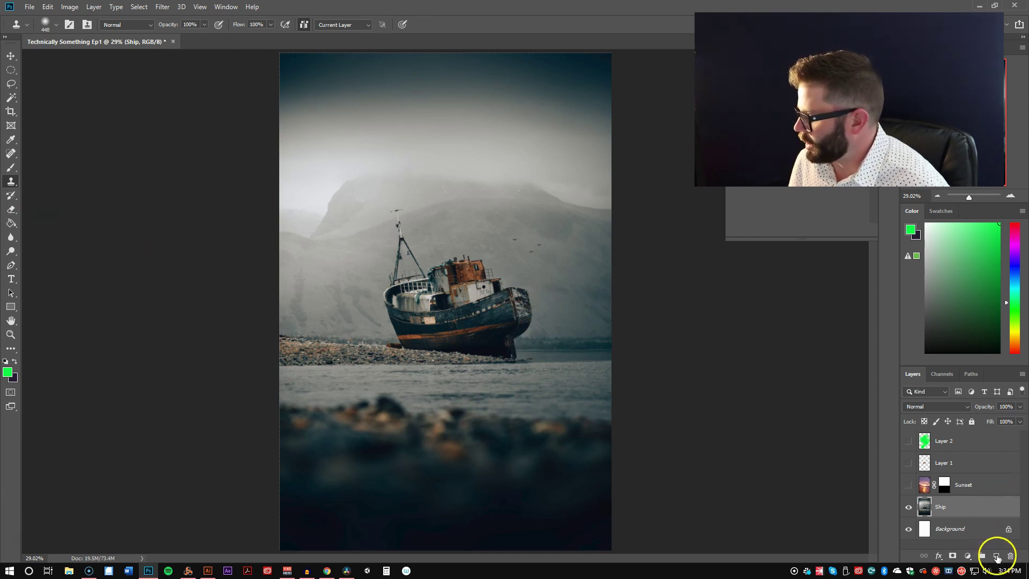
Duplicate the Ship layer within the same document and clone the misty mountainside beside the ship over its bow on the copy.
right_click(967, 505)
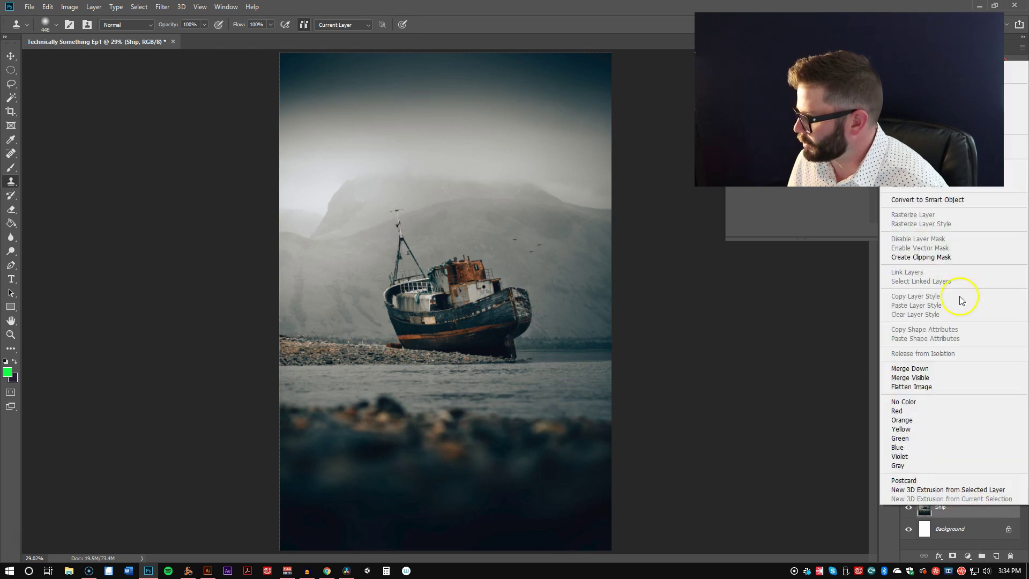
left_click(1007, 109)
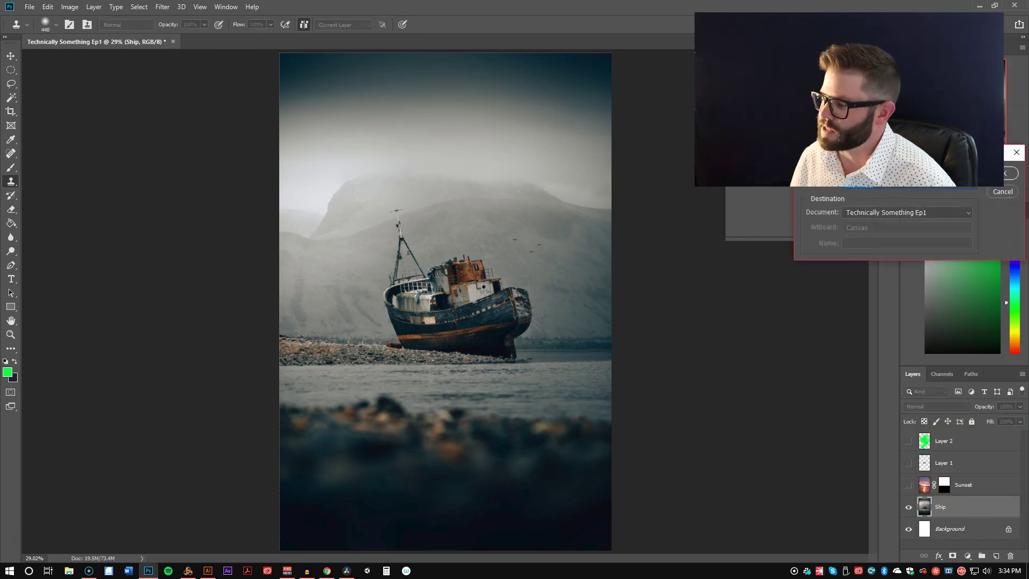
left_click(1010, 179)
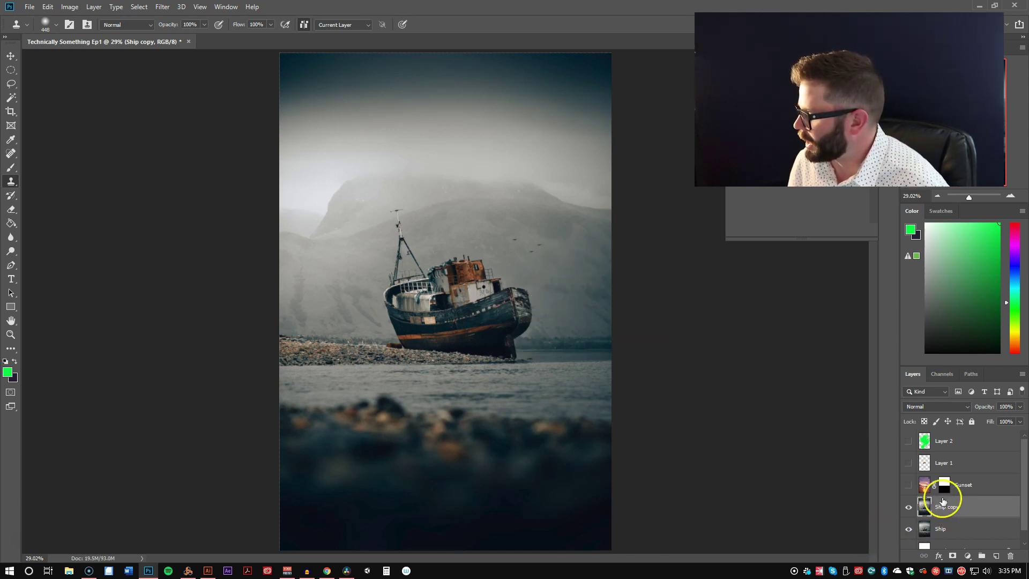
left_click(568, 298, "alt")
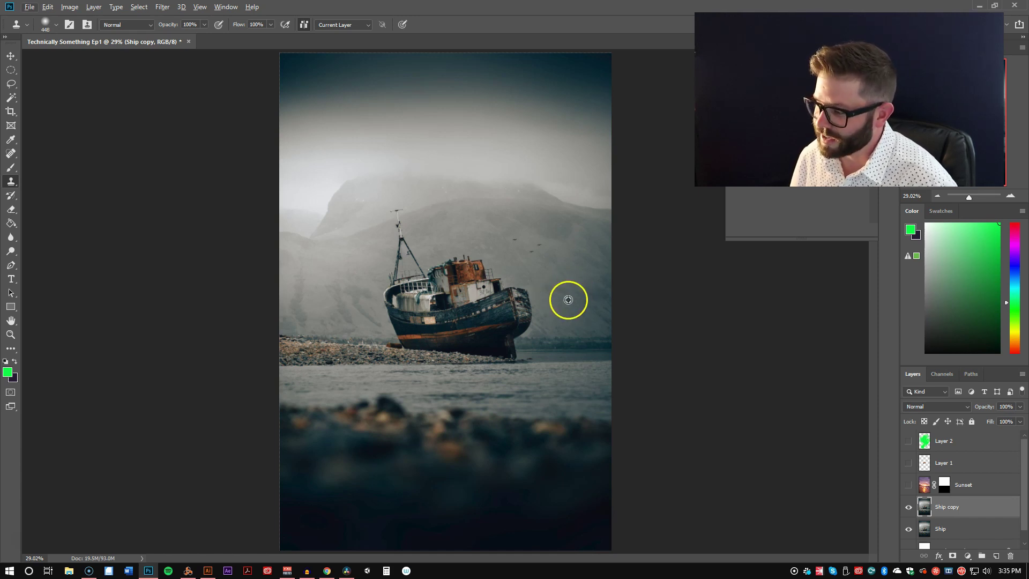
mouse_move(568, 298)
left_mouse_down()
mouse_move(511, 304)
mouse_move(583, 284)
mouse_move(521, 307)
mouse_move(508, 298)
mouse_move(518, 328)
mouse_move(528, 313)
mouse_move(539, 319)
mouse_move(583, 296)
mouse_move(563, 252)
left_mouse_up()
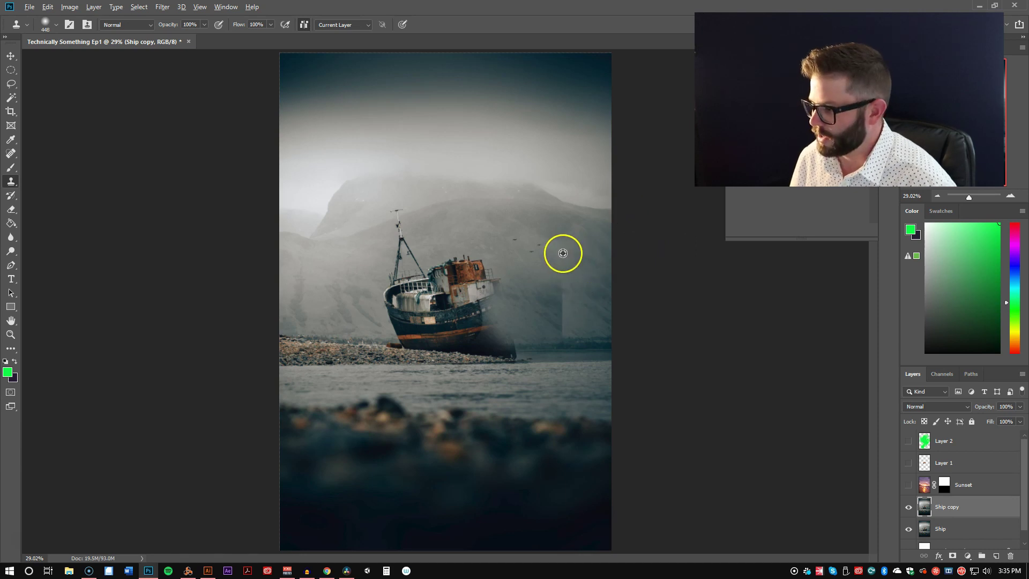
Activate the Eraser Tool, make Layer 2 visible and enlarge the eraser brush to 200 px.
left_click(11, 209)
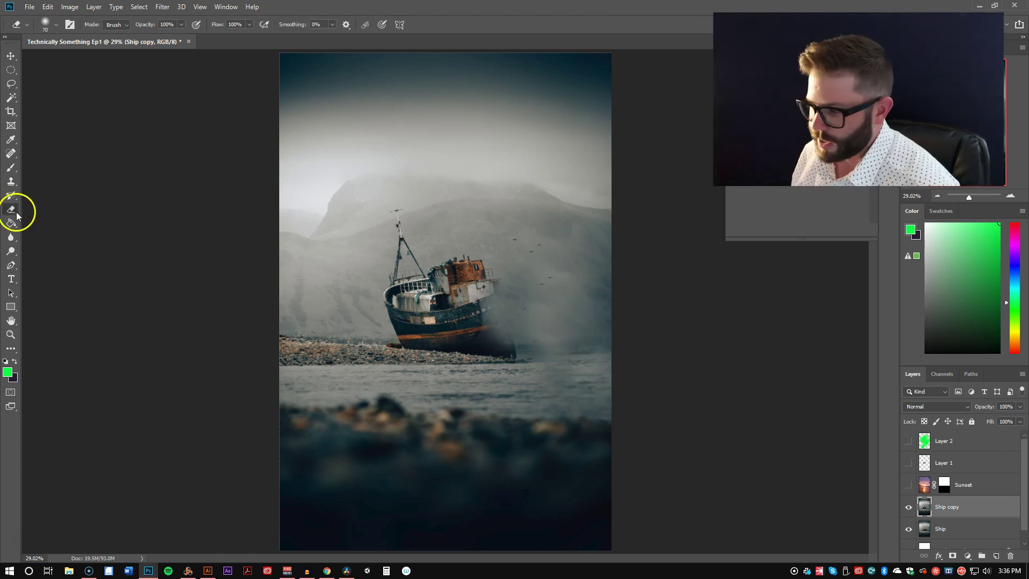
left_click(908, 440)
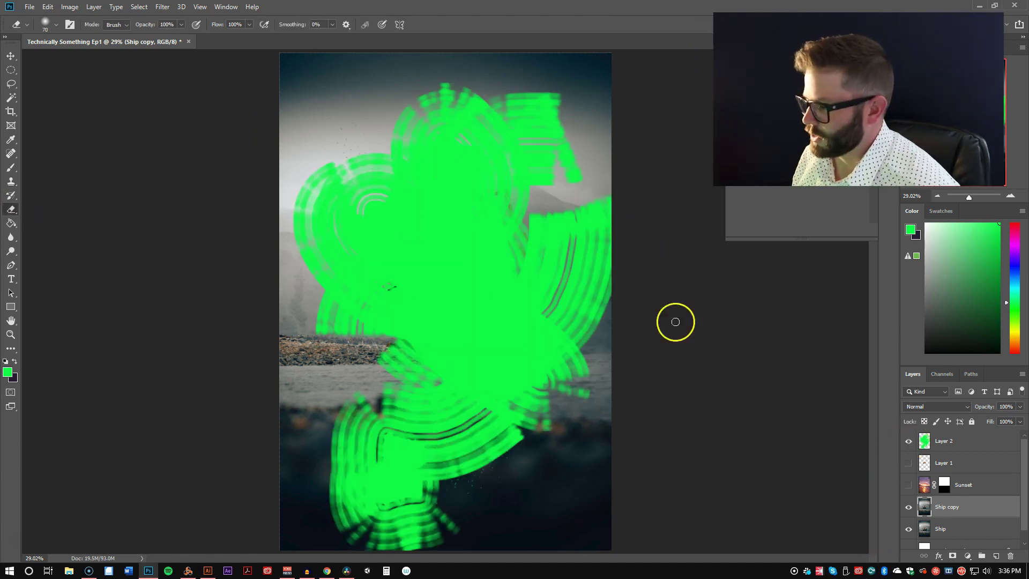
left_click(12, 210)
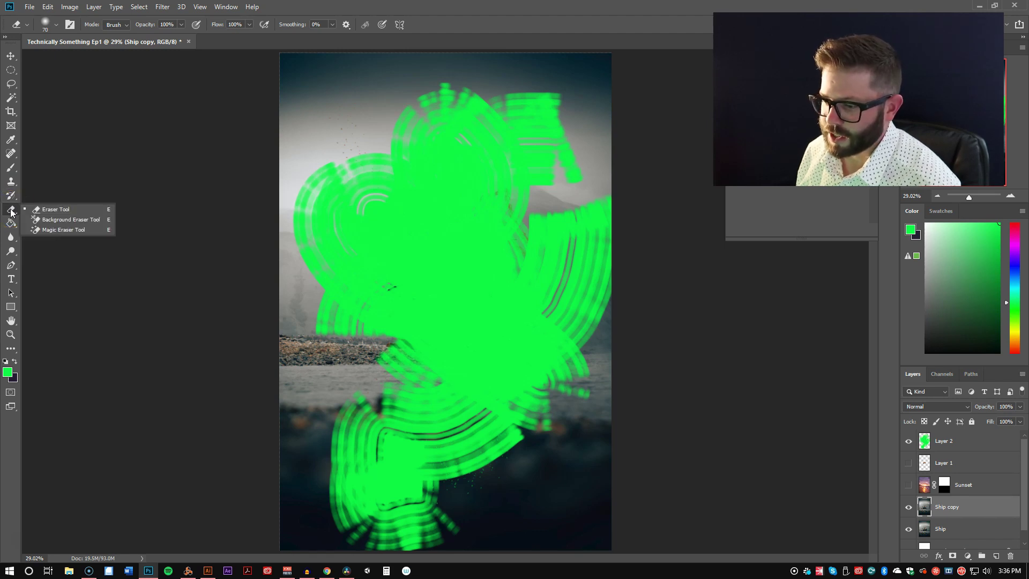
left_click(13, 213)
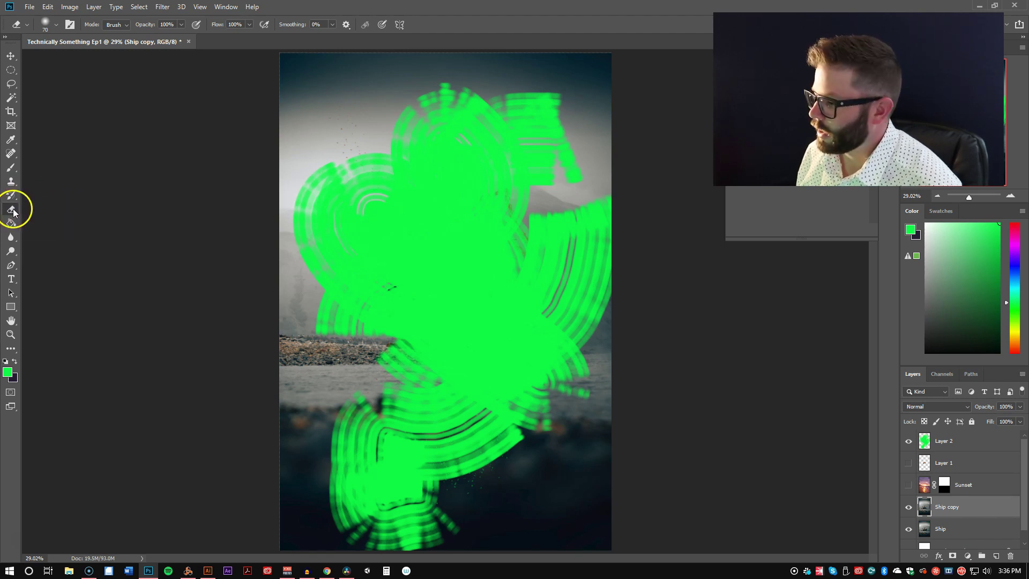
key("bracketright")
key("bracketright")
key("bracketright")
key("bracketright")
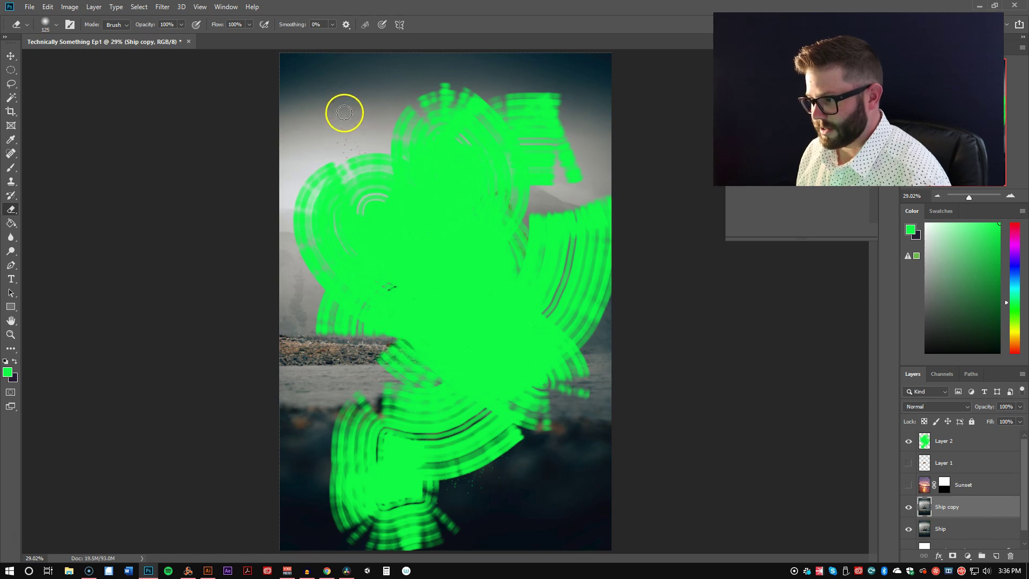
key("bracketright")
key("bracketright")
key("bracketright")
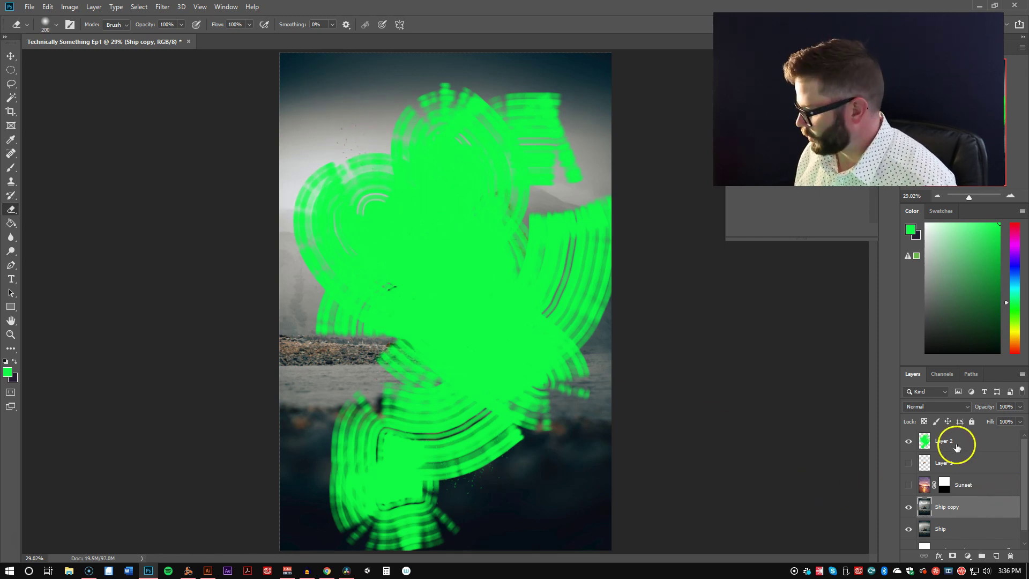
Delete the Ship copy layer and erase soft winding strokes through the green paint on Layer 2.
left_click_drag(948, 508, 1010, 557)
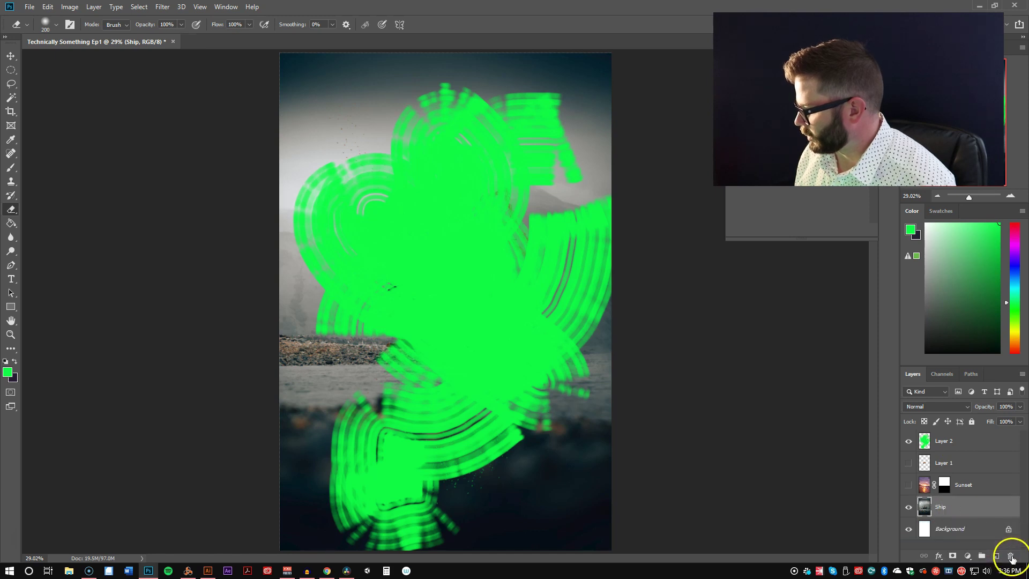
left_click(964, 441)
mouse_move(348, 161)
left_mouse_down()
mouse_move(521, 199)
mouse_move(420, 299)
mouse_move(475, 362)
mouse_move(553, 422)
mouse_move(376, 502)
mouse_move(397, 377)
left_mouse_up()
Switch the eraser to the Hard Round Pressure Size brush and erase strokes through the green paint around the mountainside beside the ship.
right_click(359, 214)
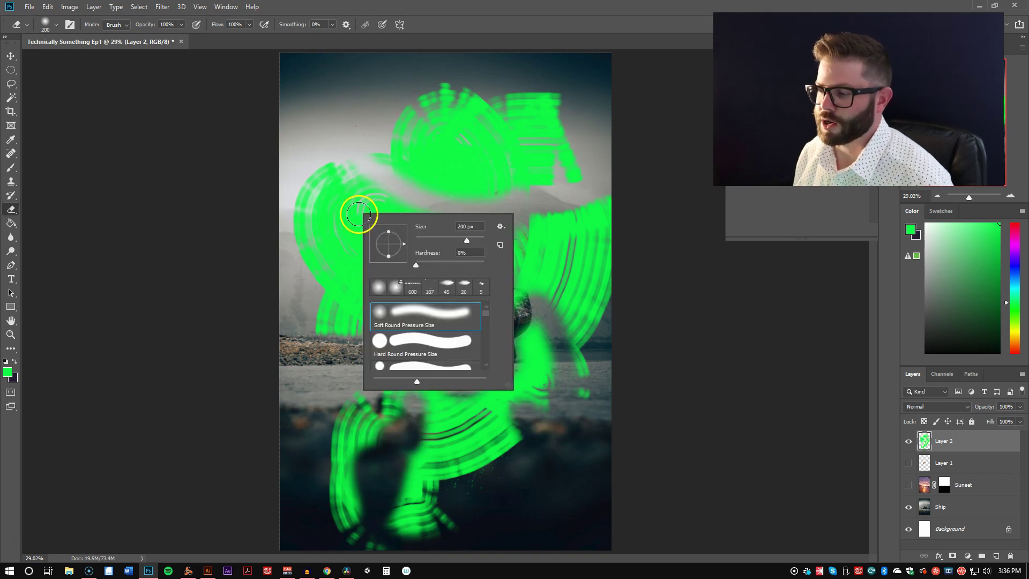
left_click(456, 345)
mouse_move(291, 195)
left_mouse_down()
mouse_move(336, 209)
mouse_move(396, 208)
mouse_move(390, 228)
mouse_move(349, 236)
mouse_move(331, 313)
left_mouse_up()
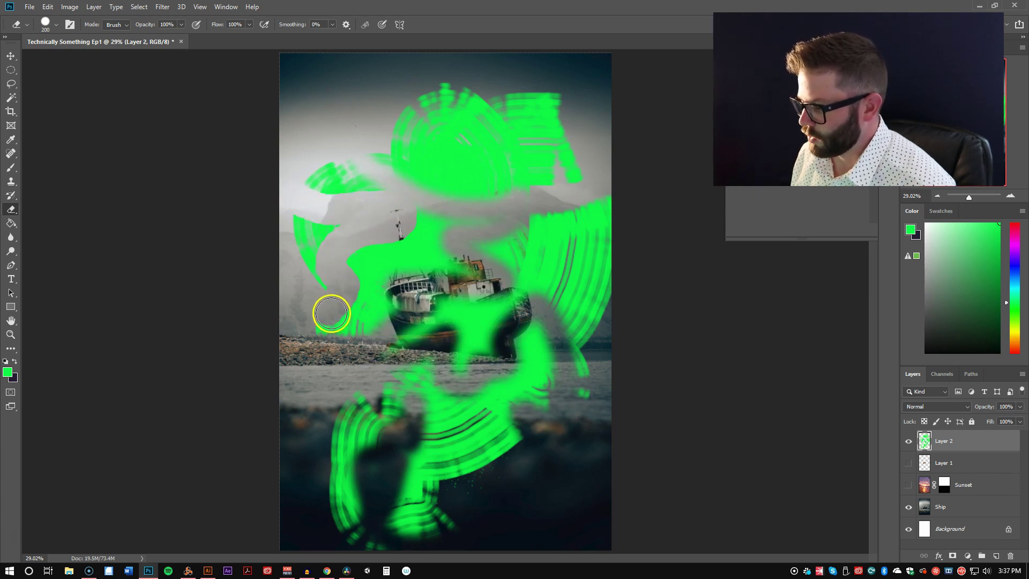
Erase zigzag strokes across Layer 2's green paint with two other brush presets, one at size 35 and one at size 100.
right_click(331, 314)
left_click(441, 436)
left_click(372, 114)
mouse_move(481, 139)
left_mouse_down()
mouse_move(415, 154)
mouse_move(578, 185)
mouse_move(556, 238)
mouse_move(673, 282)
mouse_move(570, 335)
mouse_move(643, 360)
mouse_move(379, 351)
mouse_move(395, 468)
mouse_move(769, 529)
mouse_move(349, 491)
mouse_move(451, 486)
left_mouse_up()
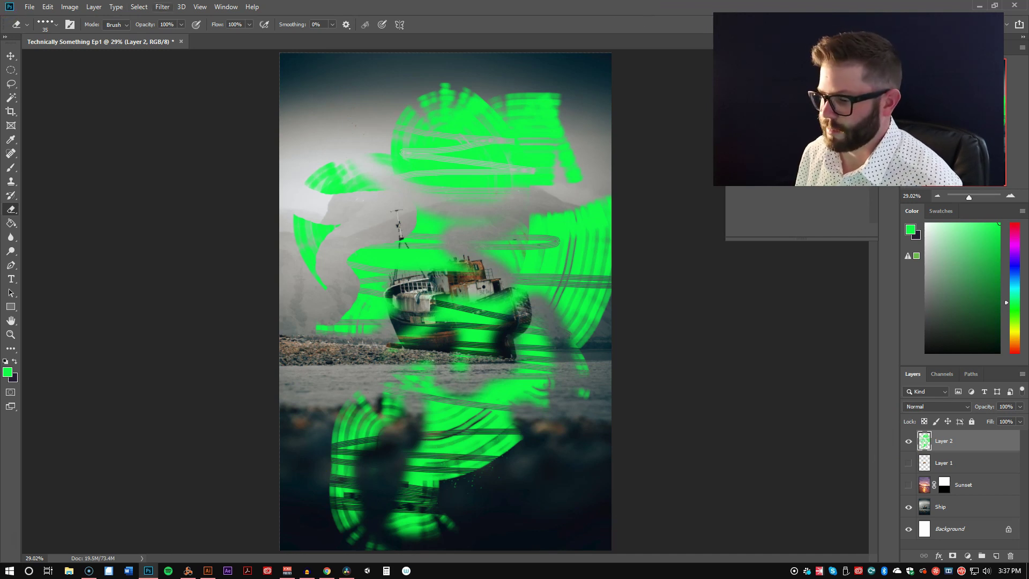
right_click(506, 153)
left_click(610, 266)
mouse_move(441, 92)
left_mouse_down()
mouse_move(539, 139)
mouse_move(535, 167)
mouse_move(600, 269)
mouse_move(799, 381)
left_mouse_up()
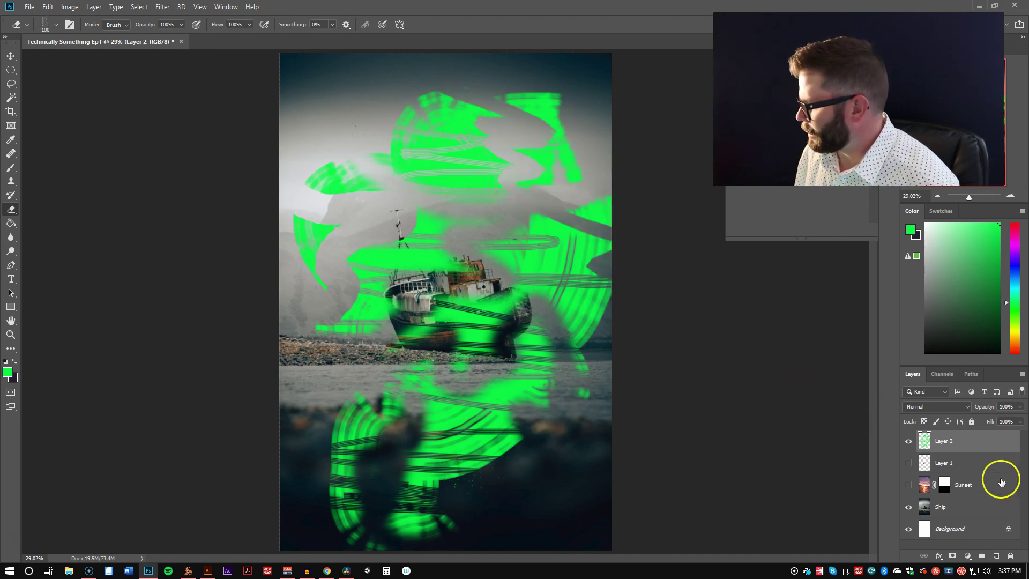
Hide Layer 2 and activate the Gradient Tool.
left_click(908, 440)
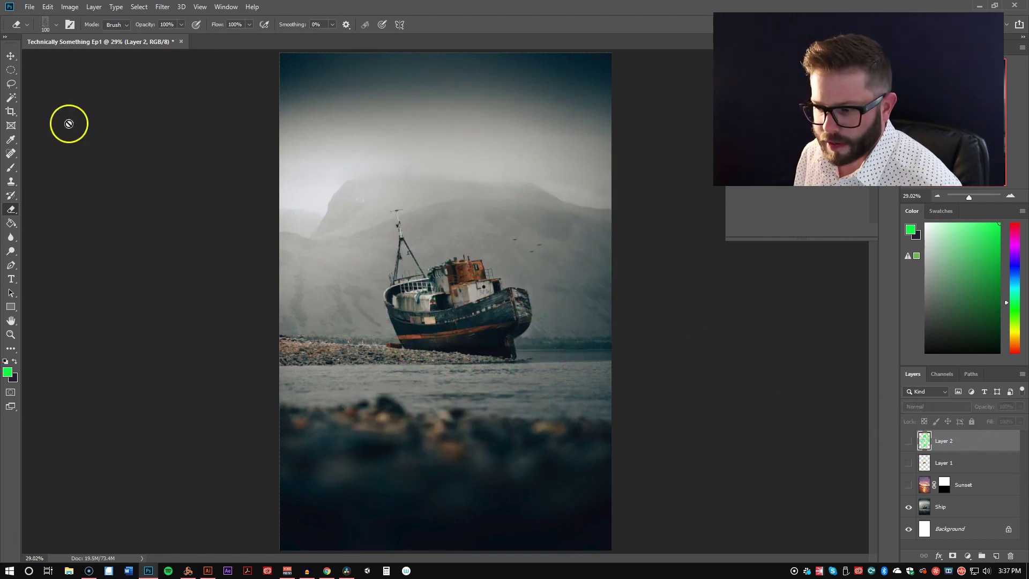
left_click(7, 225)
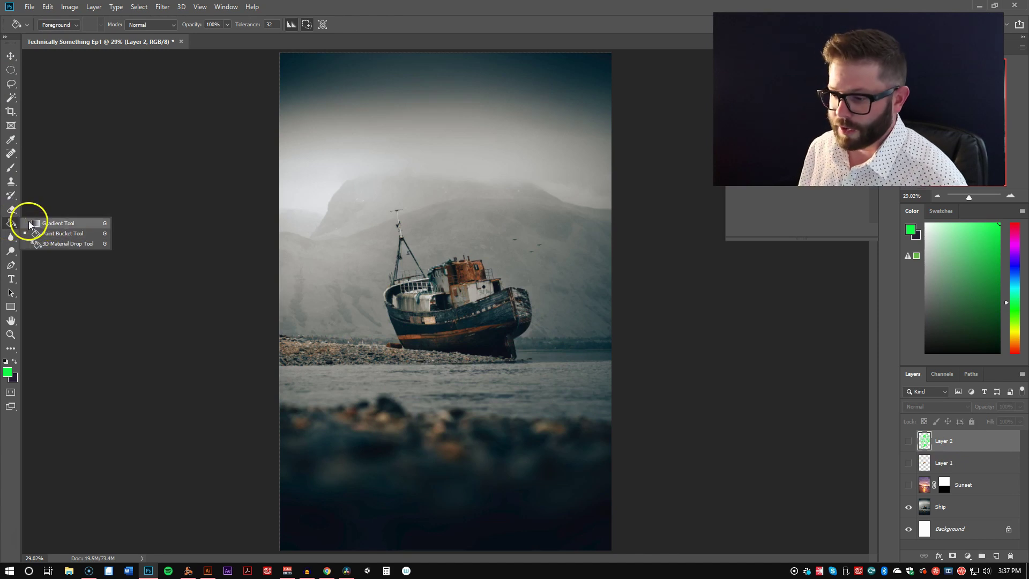
left_click(77, 223)
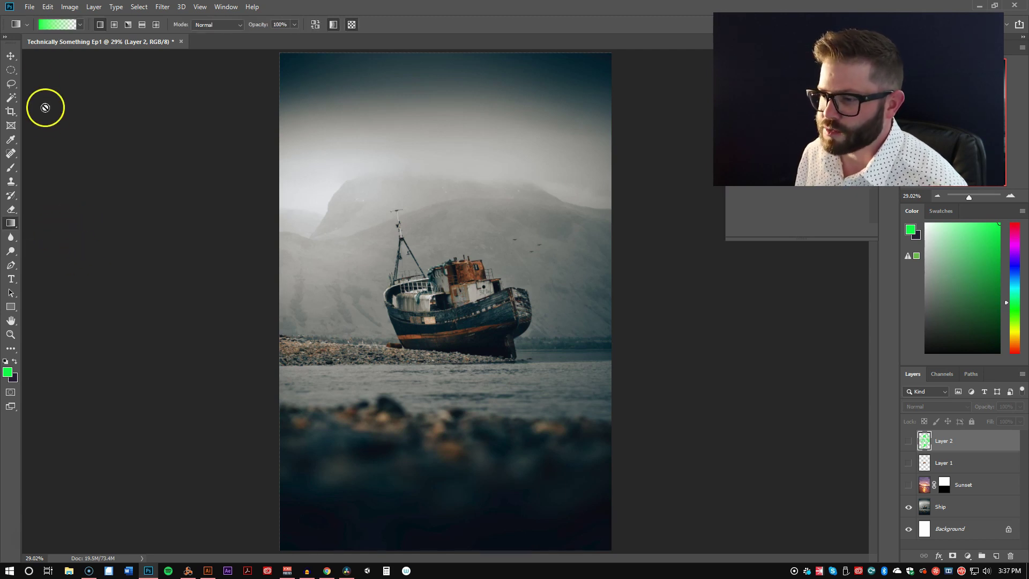
Make a circular marquee selection in the sky above the mountain and add a new layer above Ship.
left_click(12, 70)
left_click_drag(326, 95, 395, 170)
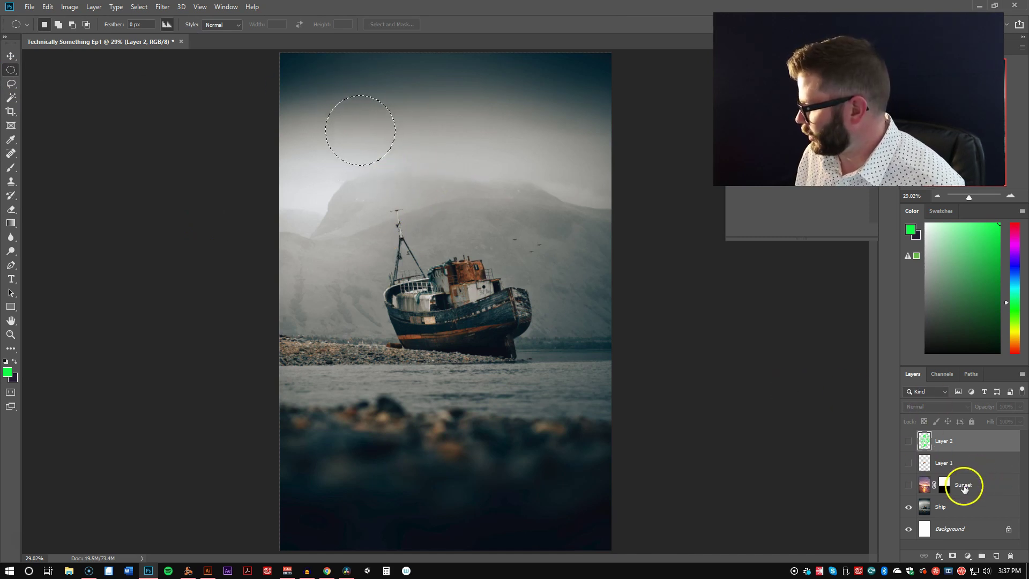
left_click(991, 510)
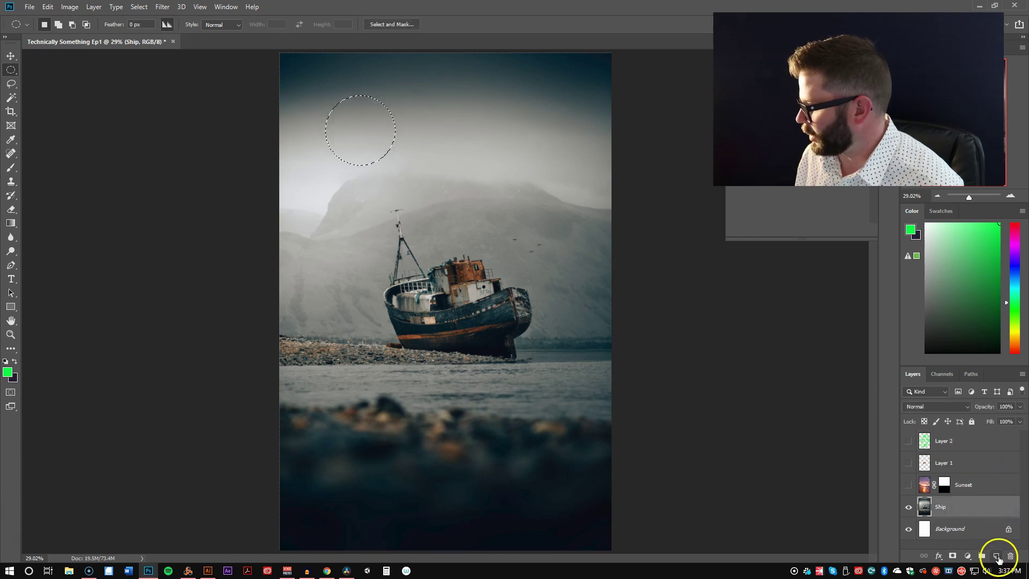
left_click(995, 555)
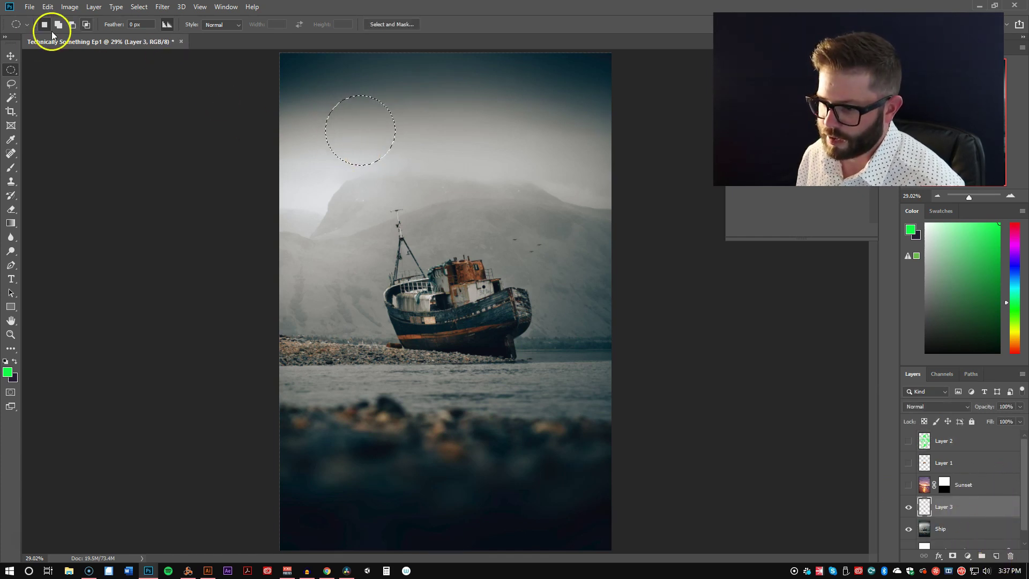
Fill the circular selection on Layer 3 with a radial green-to-transparent gradient fading upward, and deselect.
left_click(11, 223)
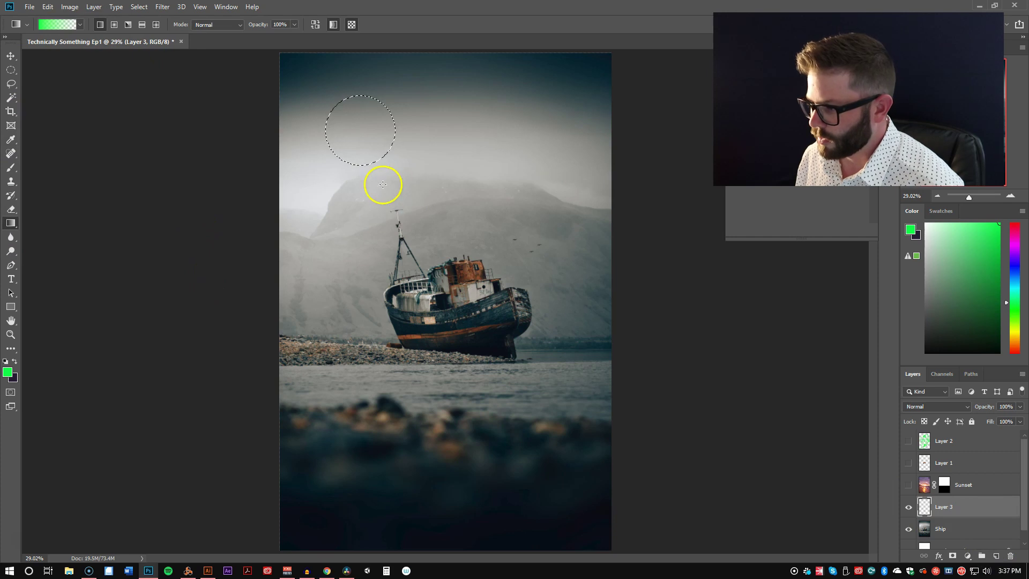
left_click(115, 26)
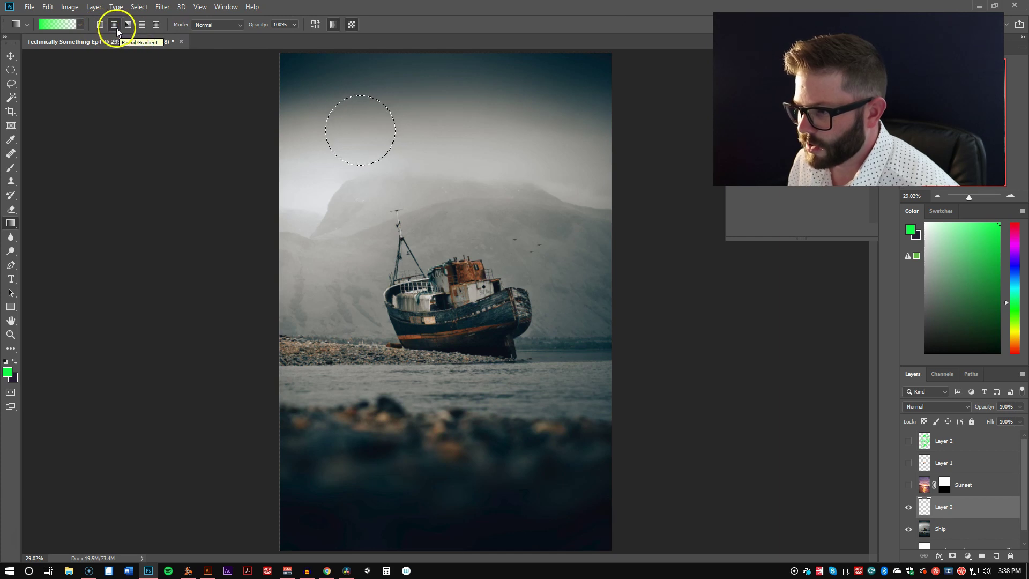
left_click(143, 26)
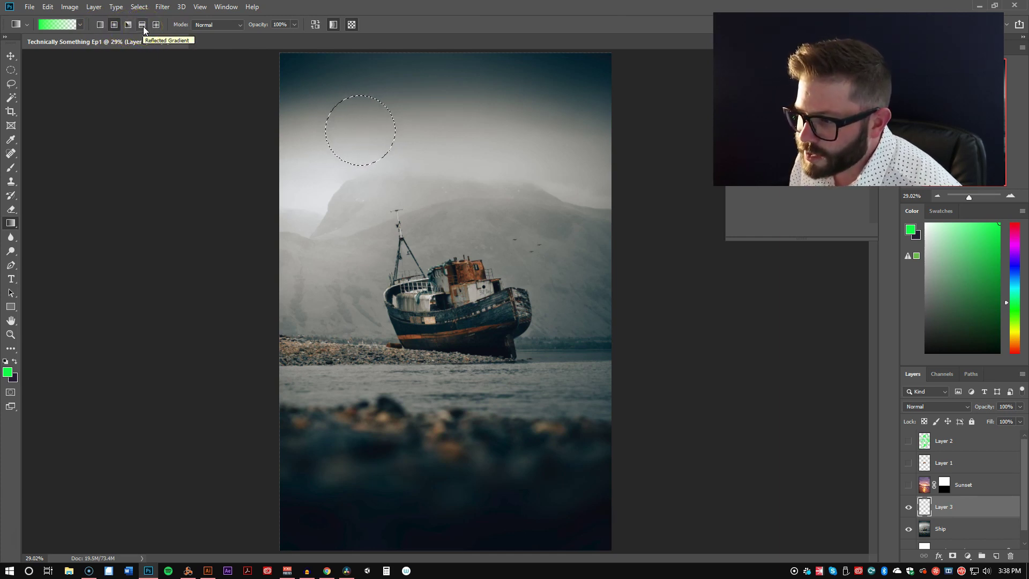
left_click(158, 28)
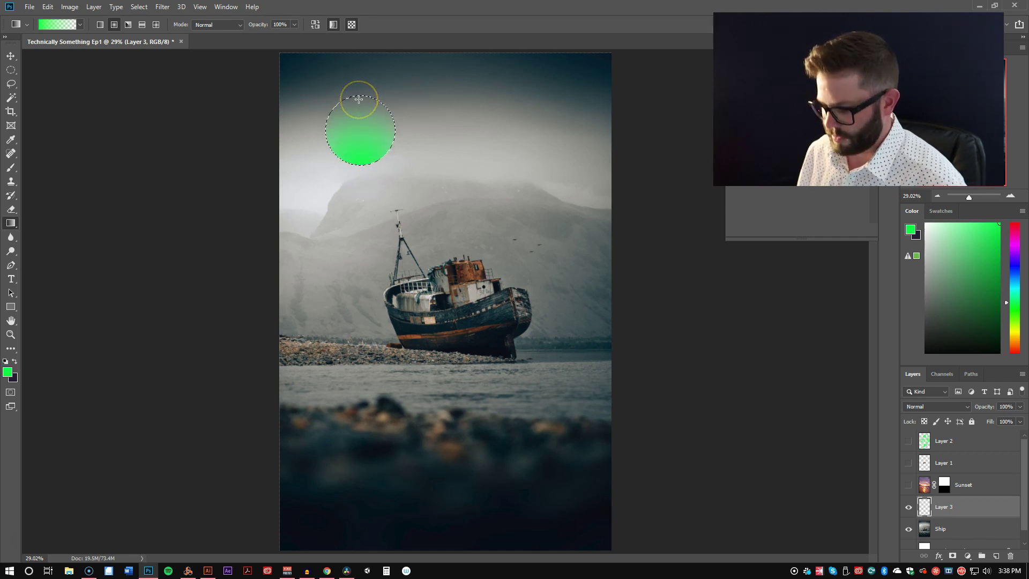
key("ctrl+d")
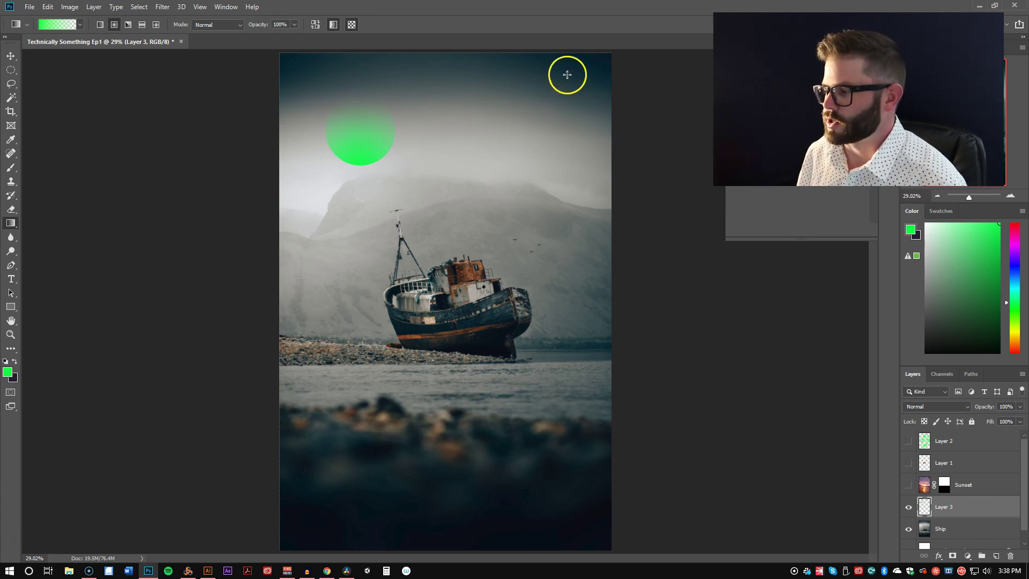
Add radial green gradients from the image's upper-right and lower-left areas on Layer 3, plus a blue one from its lower-right corner.
left_click_drag(569, 80, 381, 358)
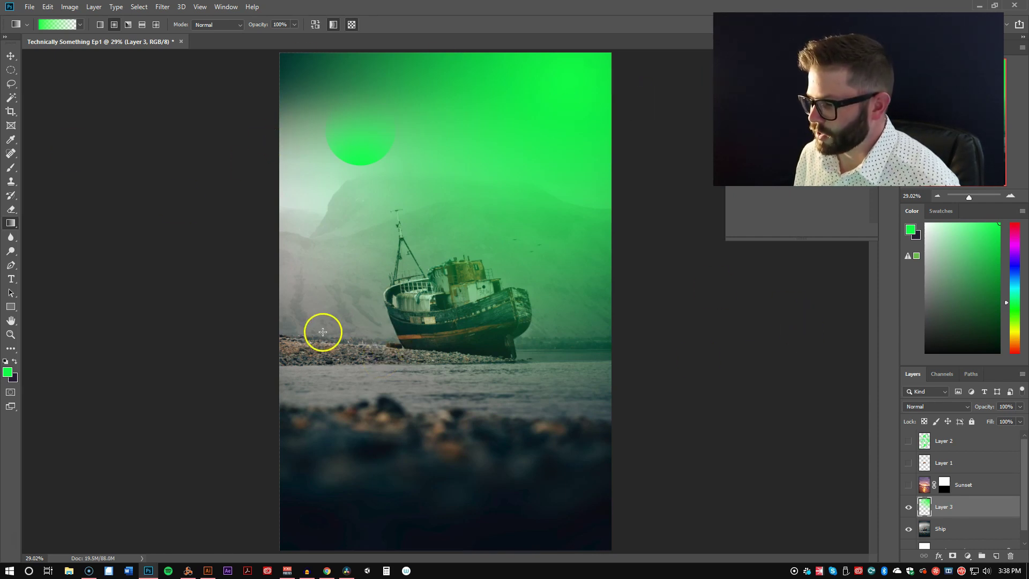
left_click_drag(322, 427, 427, 239)
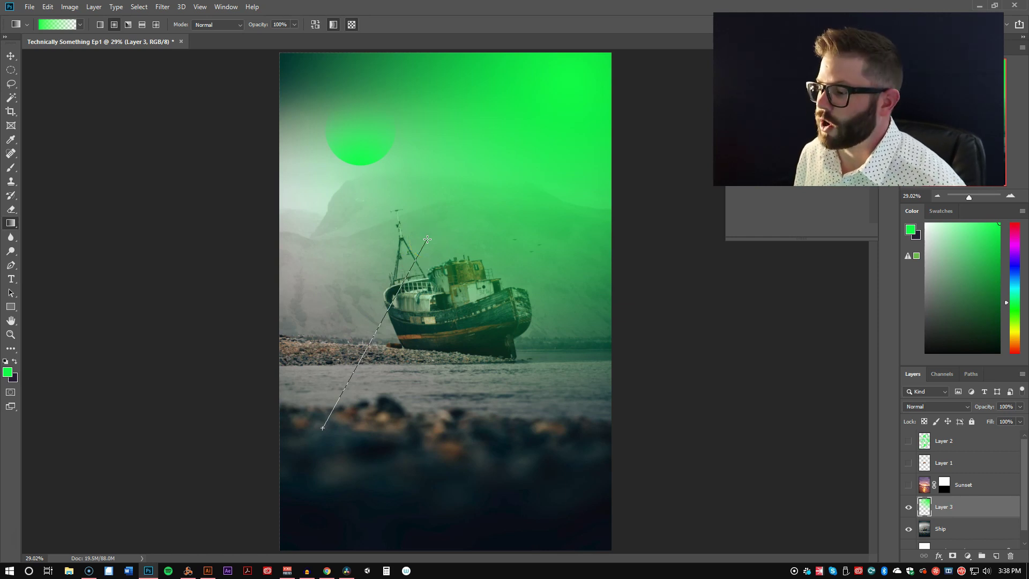
left_click_drag(426, 238, 427, 263)
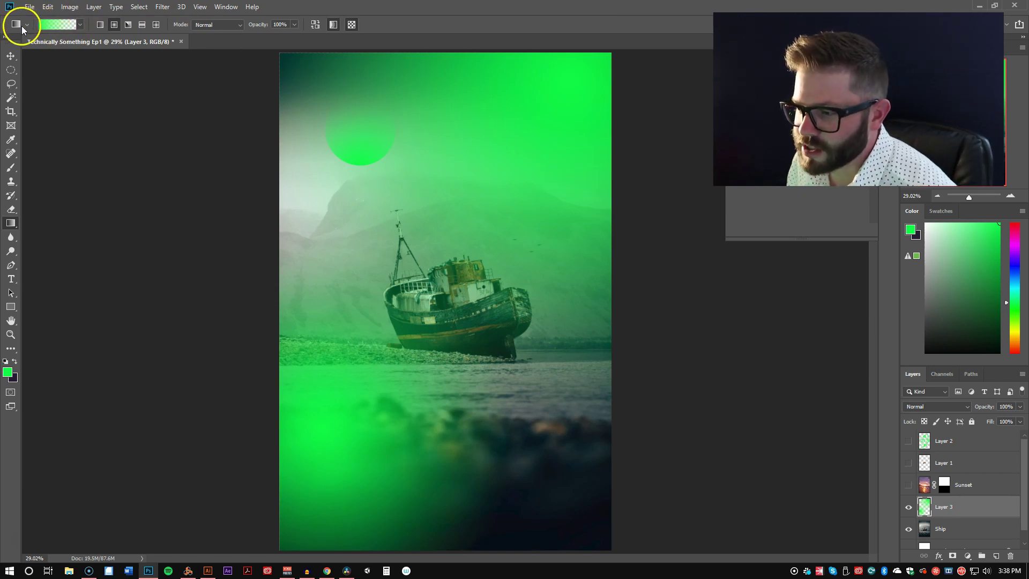
left_click(70, 24)
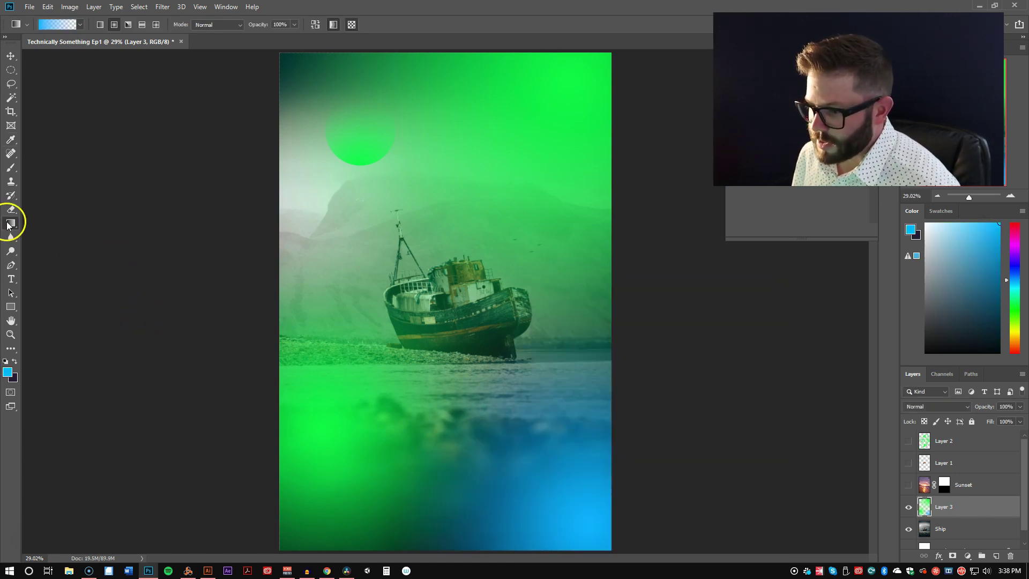
Fill a new layer above the hidden Layer 3 with blue using the Paint Bucket Tool, and undo the fill.
right_click(8, 225)
left_click(41, 231)
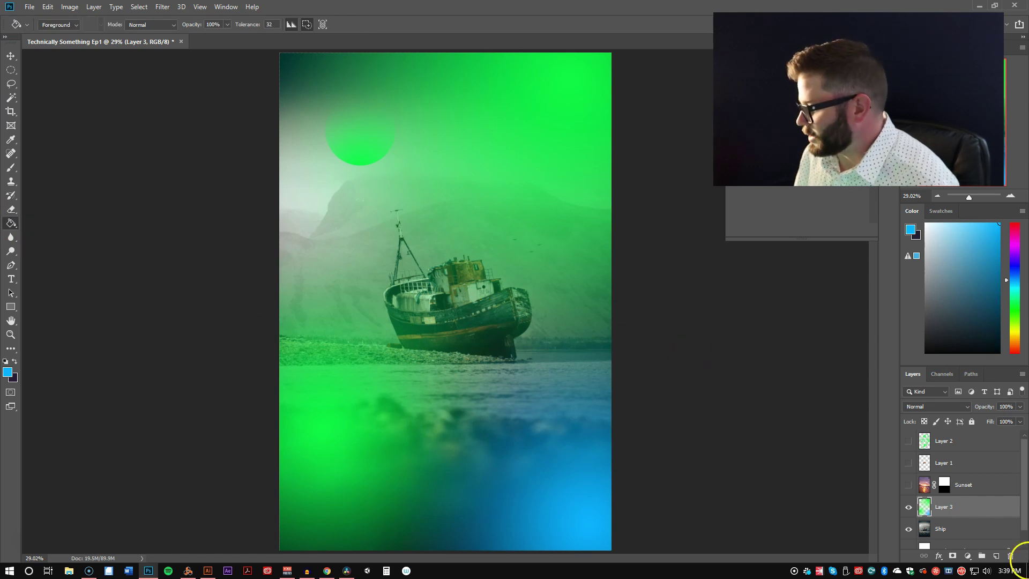
left_click(996, 558)
left_click(907, 528)
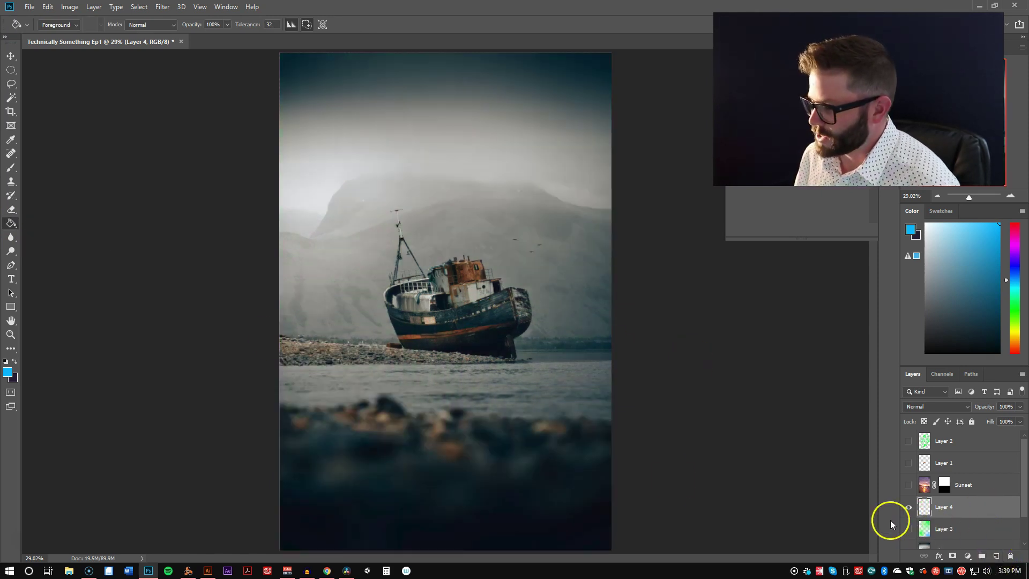
left_click(441, 256)
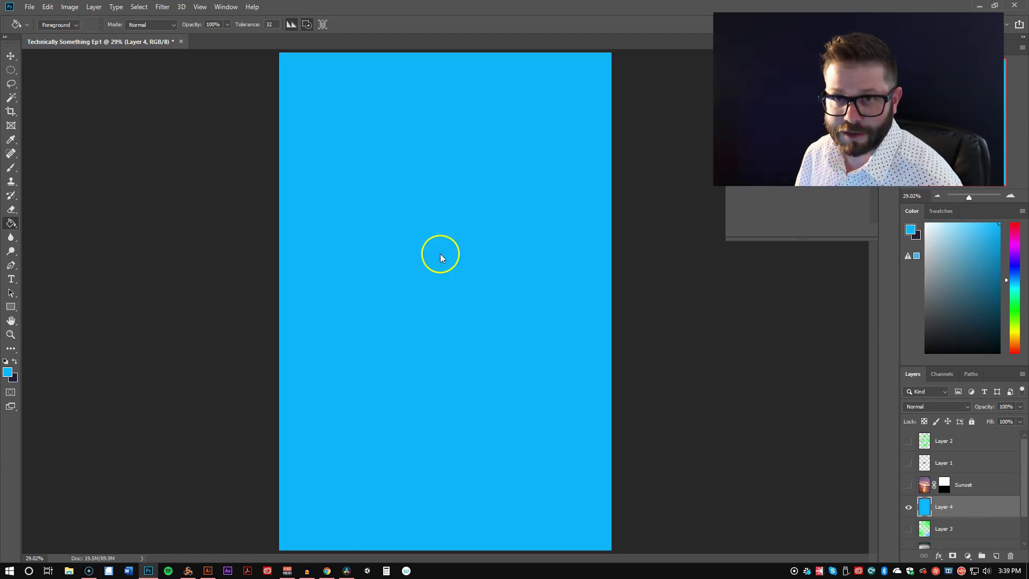
key("ctrl+z")
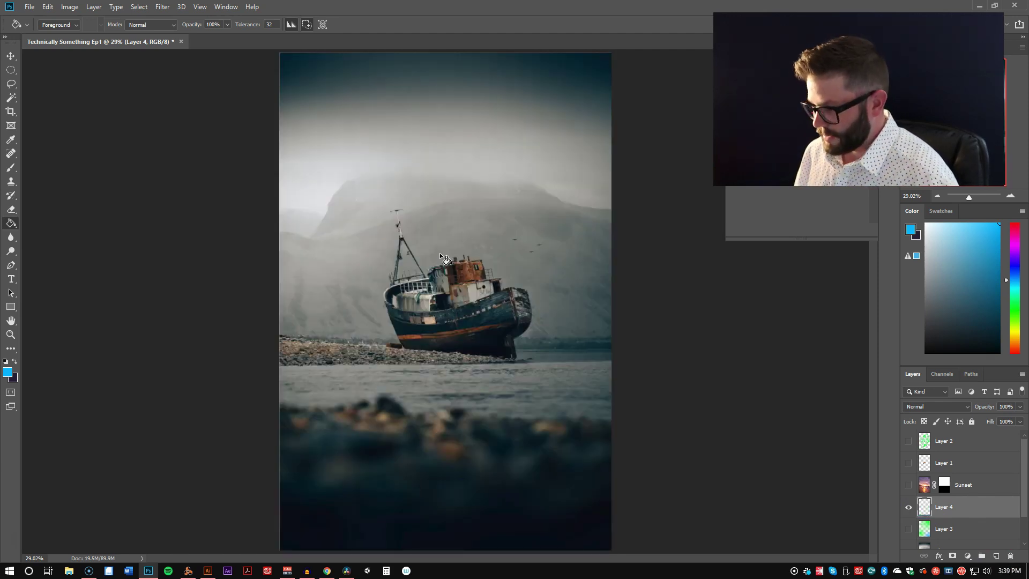
Lasso an irregular area in the sky above the ship, fill it with blue on Layer 4, and deselect.
key("l")
mouse_move(320, 105)
left_mouse_down()
mouse_move(381, 196)
mouse_move(459, 203)
mouse_move(389, 106)
mouse_move(355, 88)
mouse_move(325, 101)
left_mouse_up()
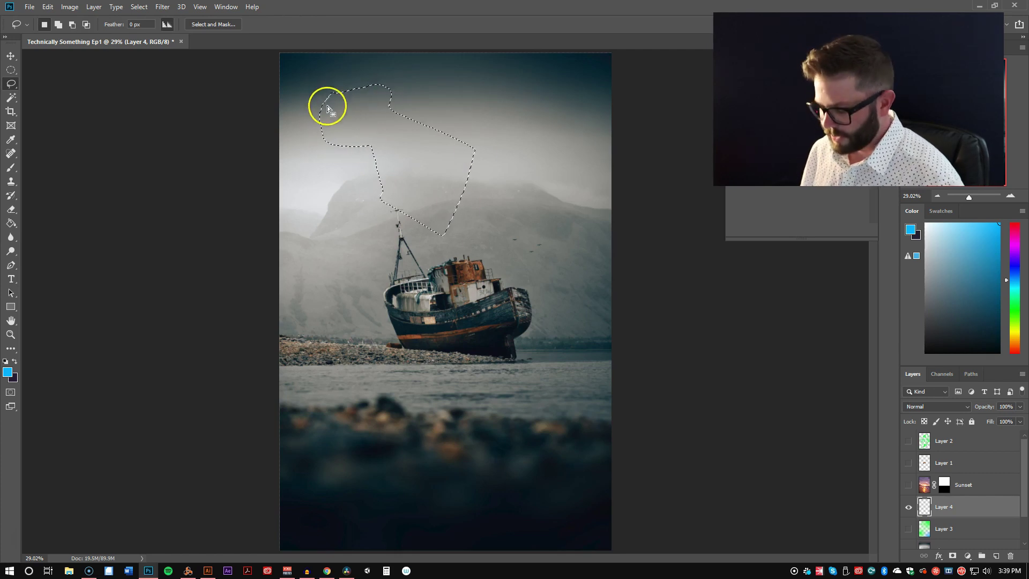
key("g")
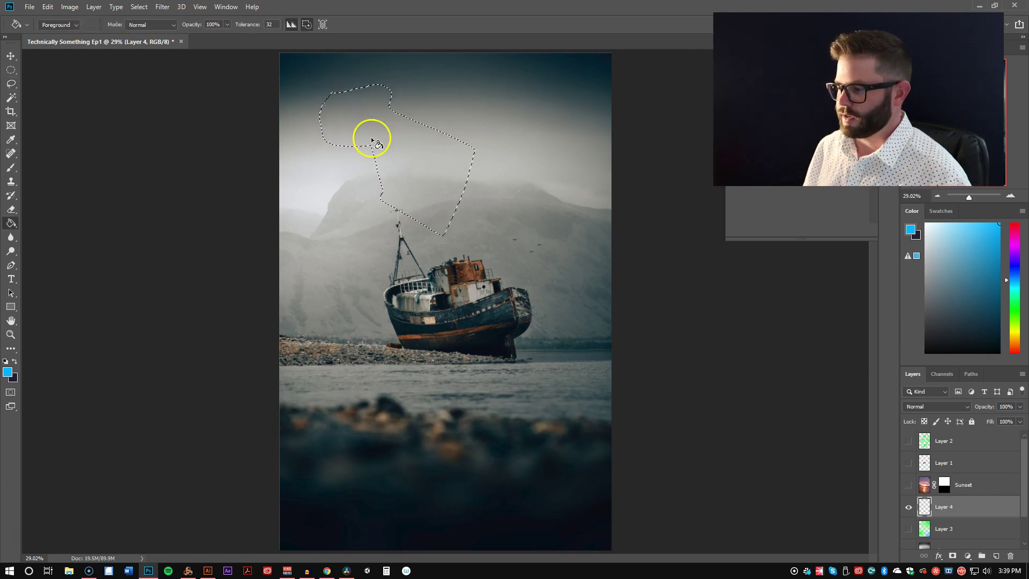
left_click(373, 141)
key("ctrl+d")
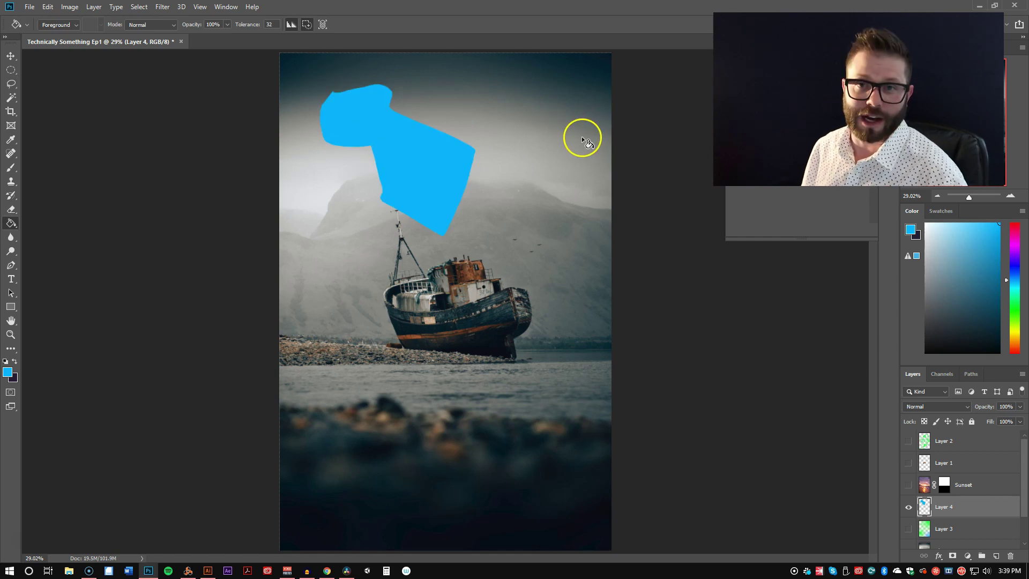
Delete Layer 4 and blur the ship's cabin and hull on the Ship layer with the Blur Tool.
left_click_drag(994, 514, 1009, 555)
mouse_move(10, 237)
left_mouse_down()
mouse_move(59, 237)
mouse_move(68, 260)
mouse_move(65, 233)
mouse_move(47, 246)
left_mouse_up()
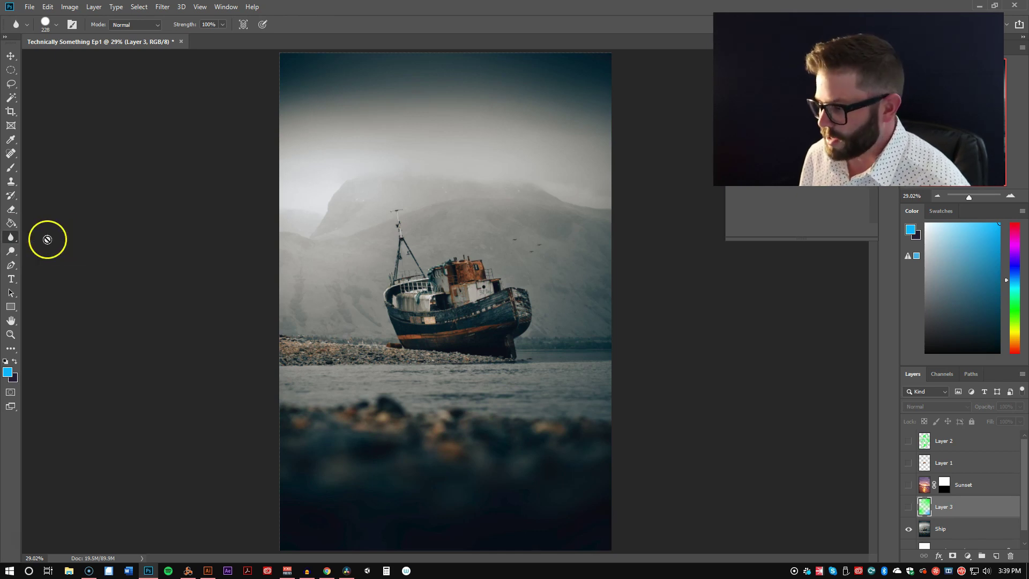
left_click(973, 535)
mouse_move(481, 272)
left_mouse_down()
mouse_move(448, 257)
mouse_move(438, 266)
mouse_move(528, 340)
mouse_move(384, 252)
mouse_move(436, 278)
mouse_move(441, 306)
mouse_move(381, 241)
mouse_move(457, 321)
mouse_move(384, 285)
mouse_move(413, 368)
mouse_move(409, 223)
mouse_move(395, 188)
mouse_move(483, 361)
mouse_move(521, 308)
mouse_move(505, 306)
left_mouse_up()
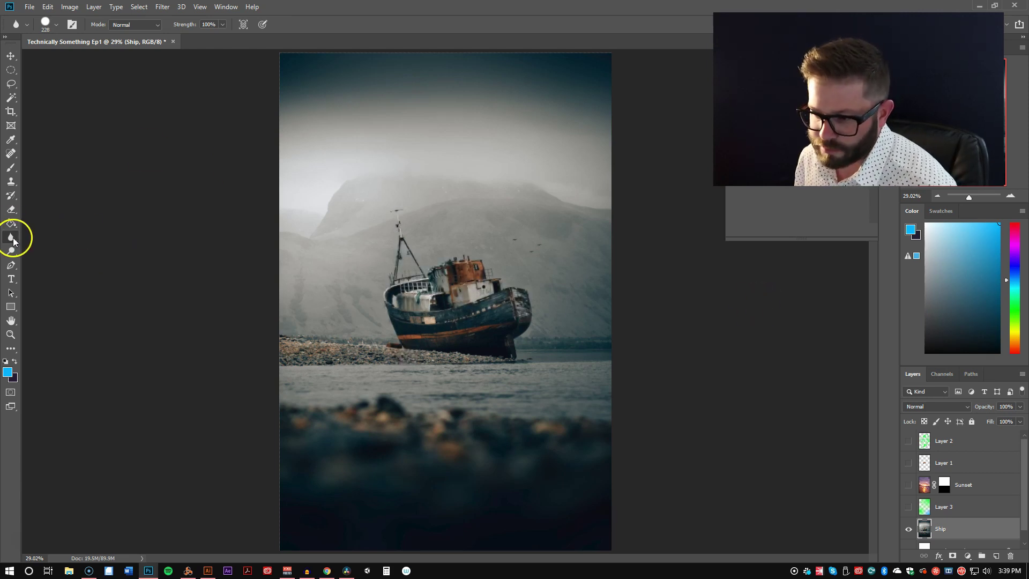
Try the Smudge Tool at 100% strength across the ship's cabin and mast on the Ship layer, and undo the smear.
left_click(43, 253)
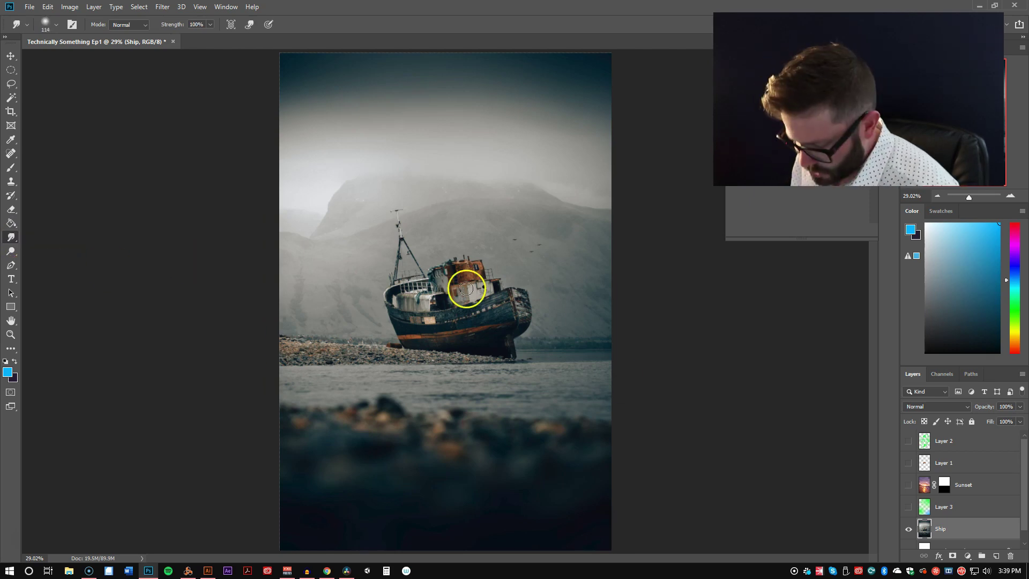
key("z")
left_click_drag(433, 279, 488, 290)
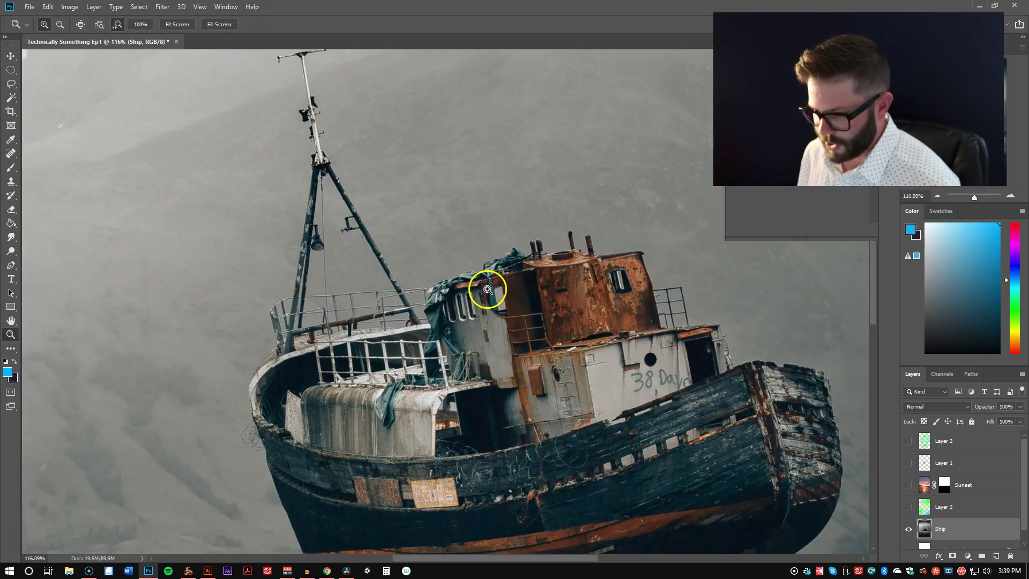
left_click(12, 237)
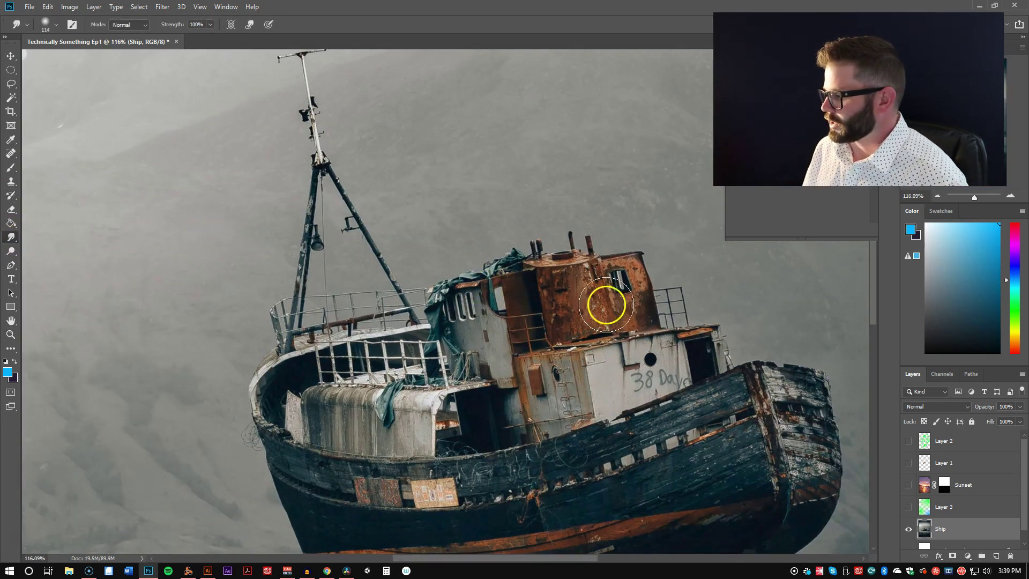
mouse_move(675, 248)
left_mouse_down()
mouse_move(617, 252)
mouse_move(543, 236)
mouse_move(413, 165)
mouse_move(335, 163)
mouse_move(281, 207)
mouse_move(377, 275)
mouse_move(643, 393)
mouse_move(581, 464)
left_mouse_up()
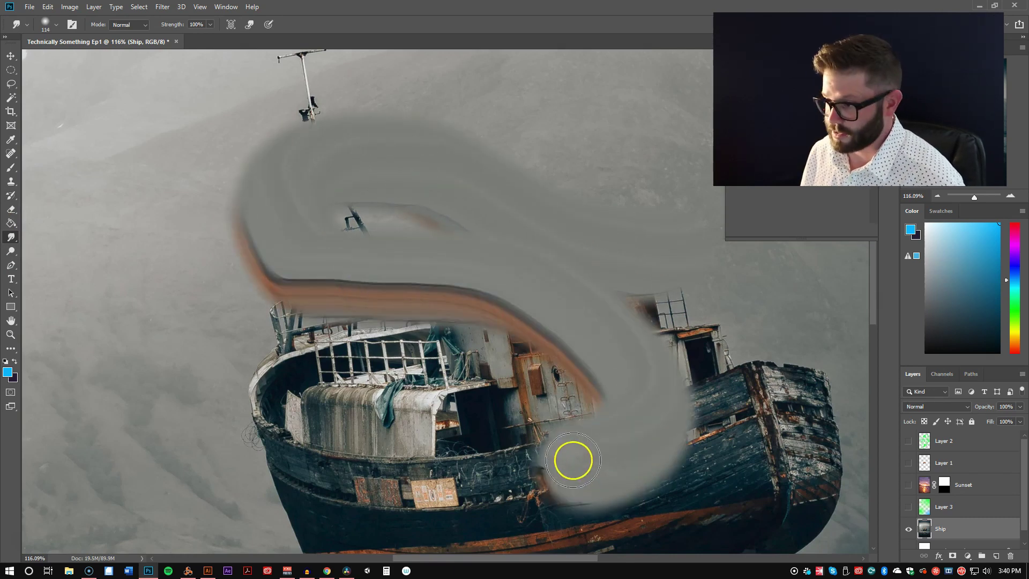
key("ctrl+z")
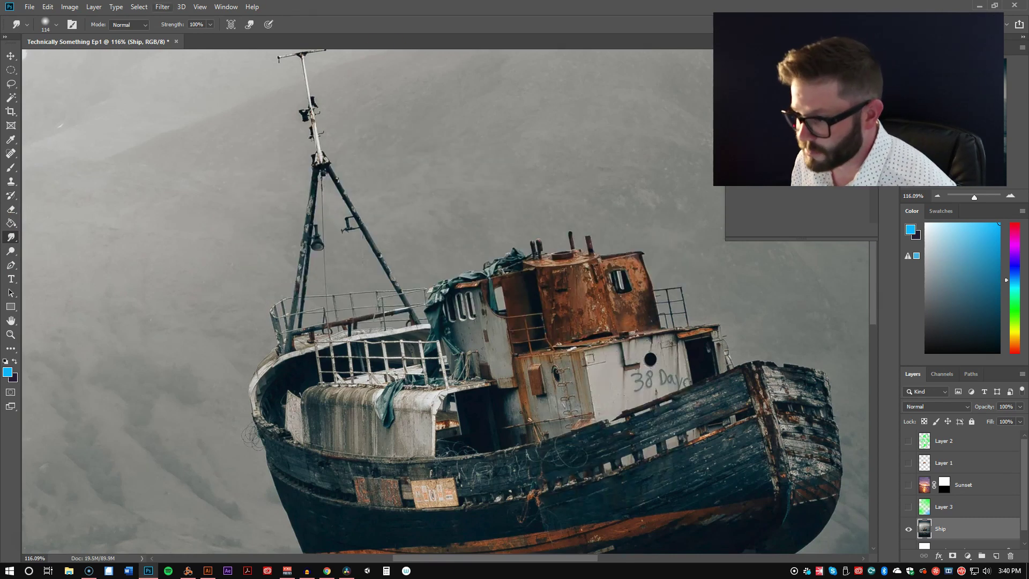
Smudge the ship's cabin, hull and mast with the Smudge Tool strength set to 6%.
left_click(210, 25)
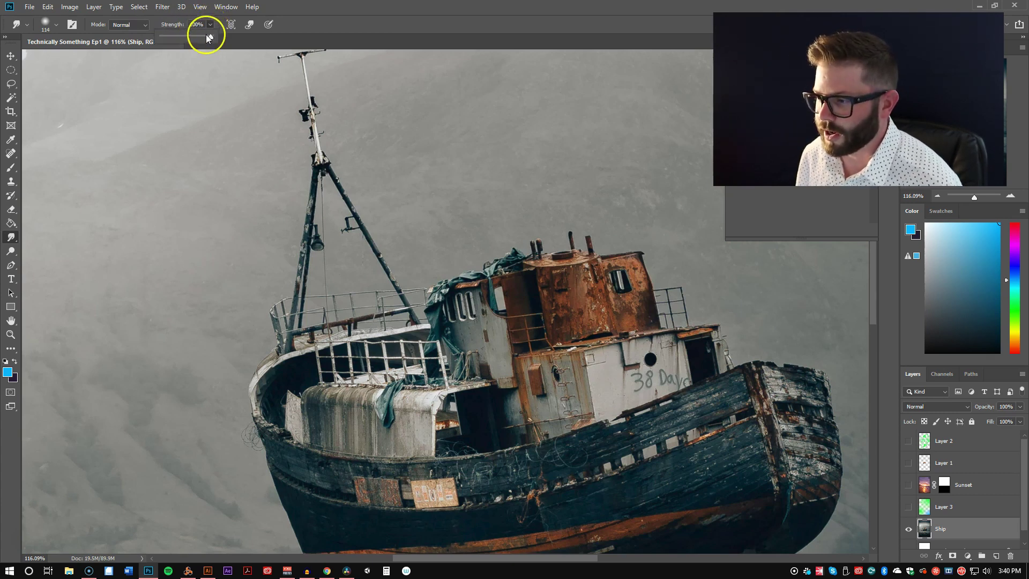
left_click_drag(166, 43, 164, 43)
mouse_move(557, 205)
left_mouse_down()
mouse_move(702, 448)
mouse_move(623, 444)
mouse_move(447, 275)
mouse_move(378, 305)
mouse_move(322, 238)
mouse_move(235, 225)
mouse_move(416, 165)
mouse_move(393, 114)
mouse_move(325, 53)
left_mouse_up()
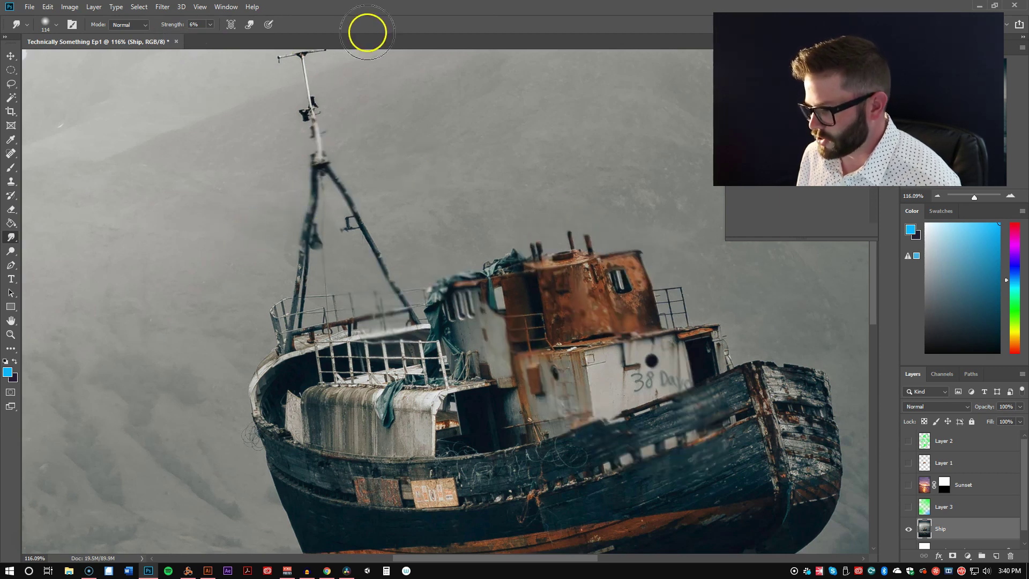
key("ctrl+0")
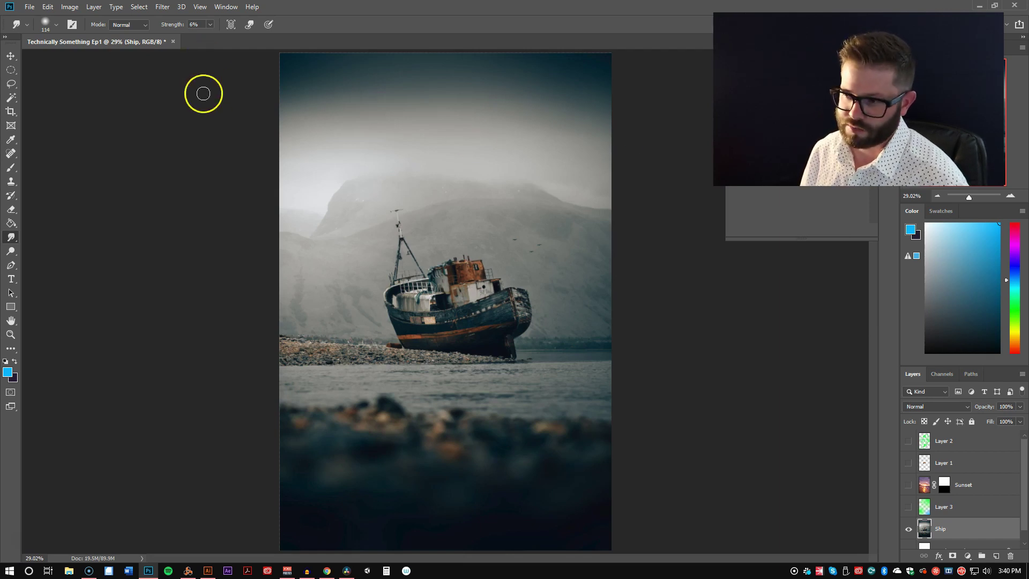
left_click(11, 56)
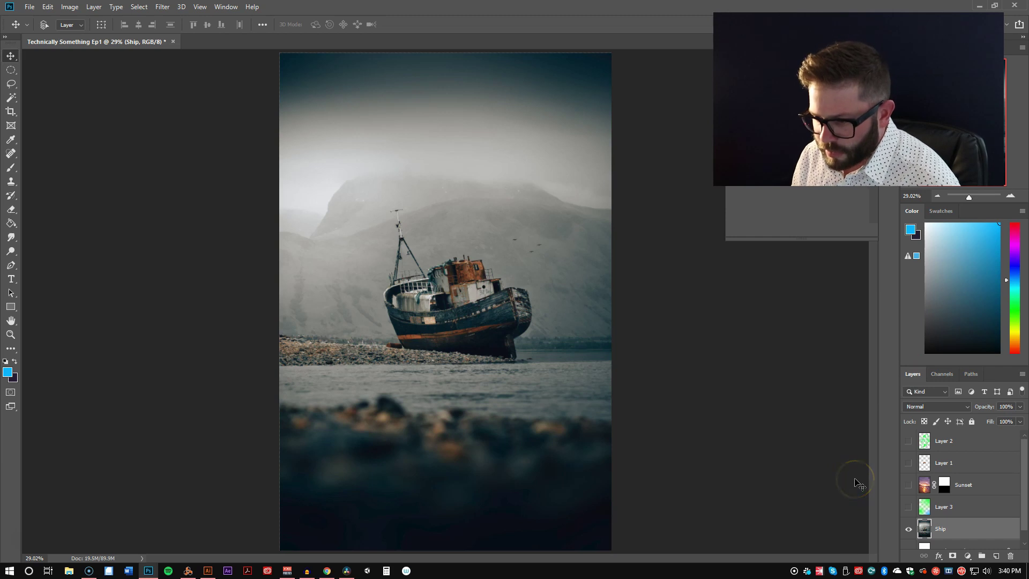
Lighten the ship's cabin and the mountainside beside it using the Dodge Tool with a brush size of 175.
left_click(11, 251)
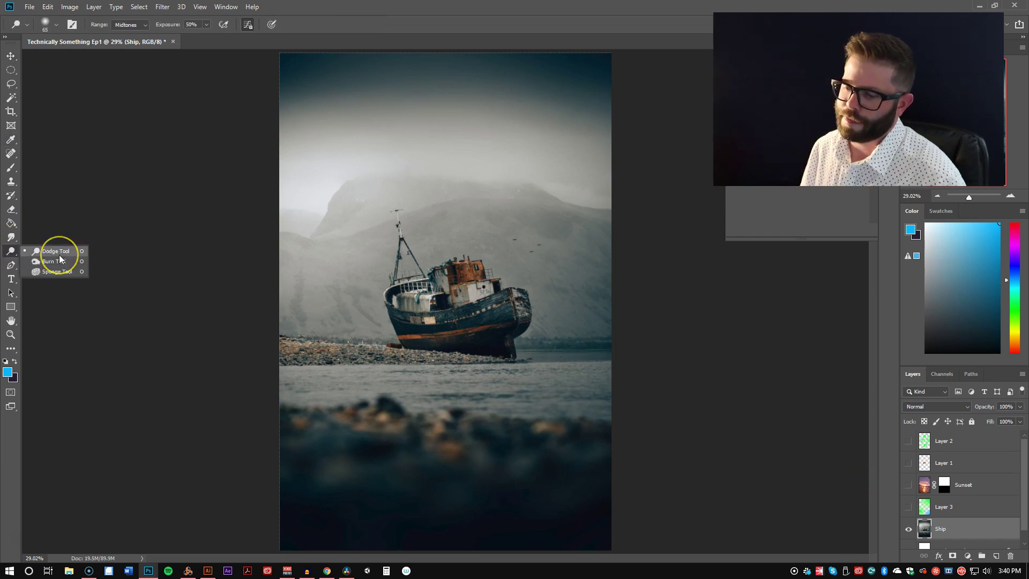
left_click(59, 254)
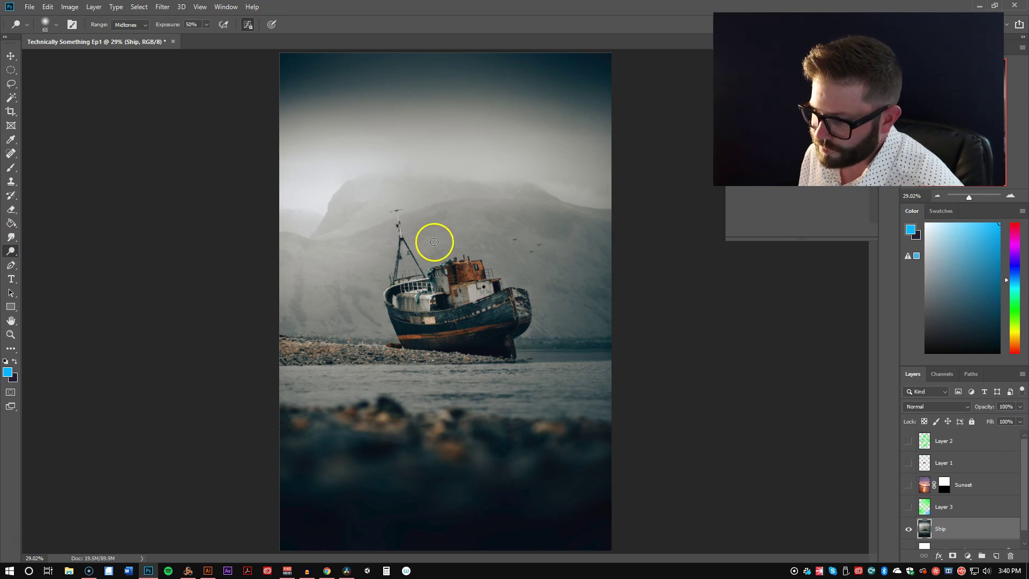
key("bracketright")
key("bracketright")
key("bracketright")
key("bracketright")
key("bracketright")
key("bracketright")
key("bracketright")
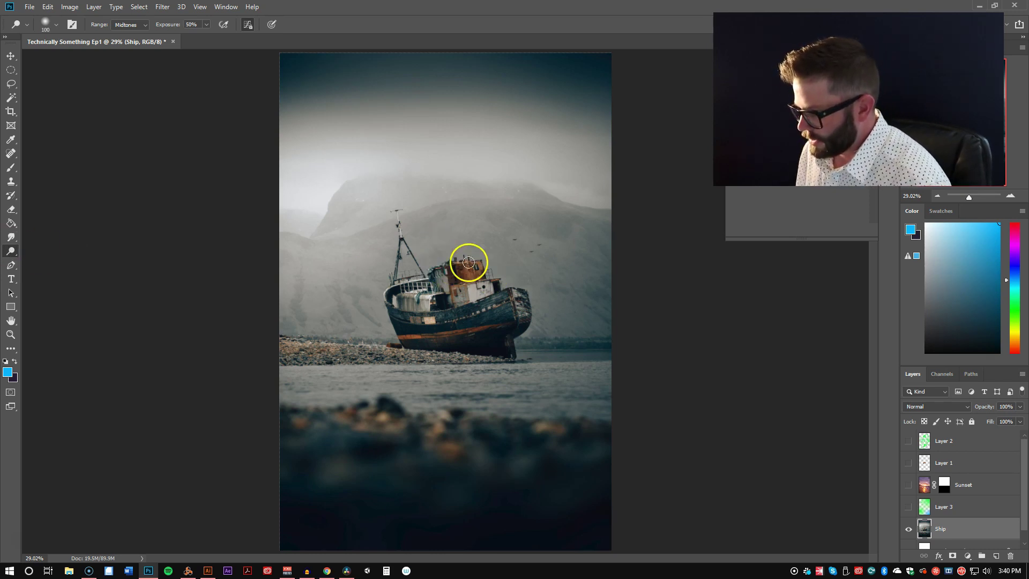
mouse_move(456, 270)
left_mouse_down()
mouse_move(497, 262)
mouse_move(442, 234)
mouse_move(409, 238)
mouse_move(523, 274)
mouse_move(505, 298)
left_mouse_up()
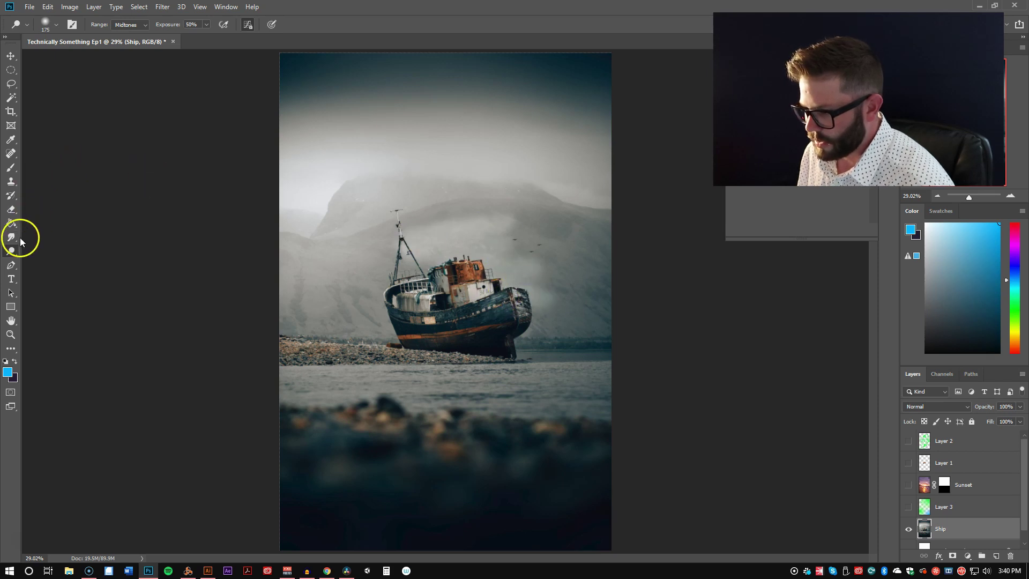
Darken the mountains behind the ship and parts of the ship using the Burn Tool with a brush size of 200.
right_click(12, 252)
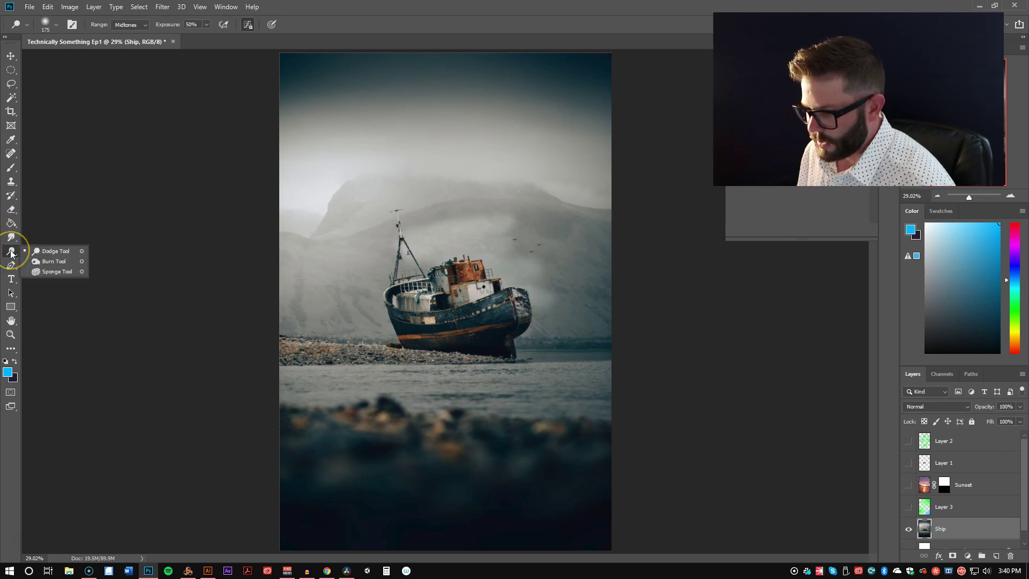
left_click(63, 260)
key("bracketright")
key("bracketright")
key("bracketright")
key("bracketright")
key("bracketright")
key("bracketright")
mouse_move(494, 232)
left_mouse_down()
mouse_move(388, 231)
mouse_move(400, 256)
mouse_move(469, 235)
mouse_move(562, 296)
mouse_move(363, 291)
mouse_move(589, 259)
mouse_move(533, 239)
mouse_move(337, 232)
mouse_move(473, 310)
mouse_move(440, 304)
mouse_move(517, 280)
mouse_move(462, 301)
mouse_move(448, 274)
mouse_move(466, 303)
mouse_move(413, 305)
left_mouse_up()
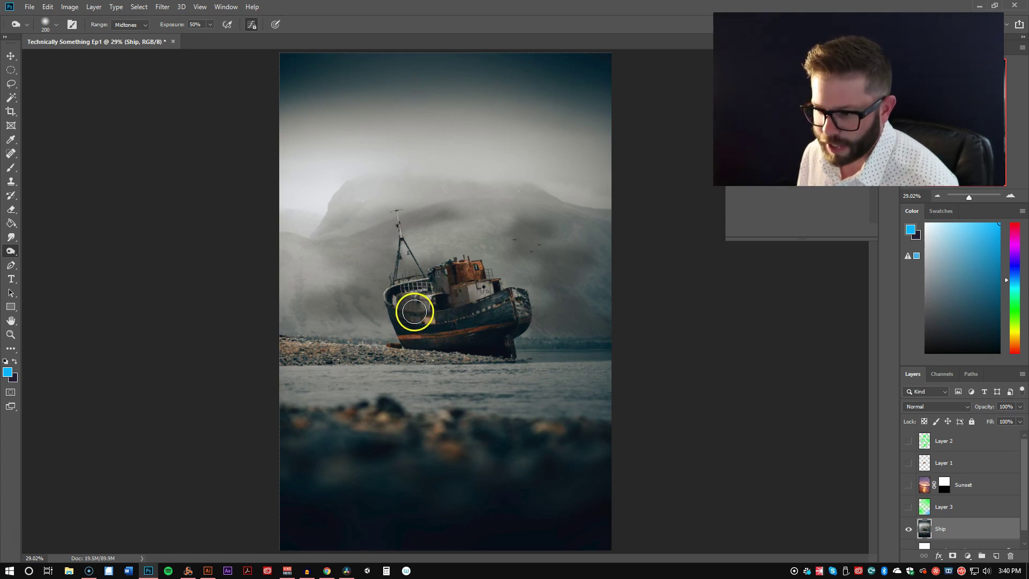
Draw a closed, curved path with the Pen Tool over the misty mountainside beside the ship's mast.
left_click(13, 256)
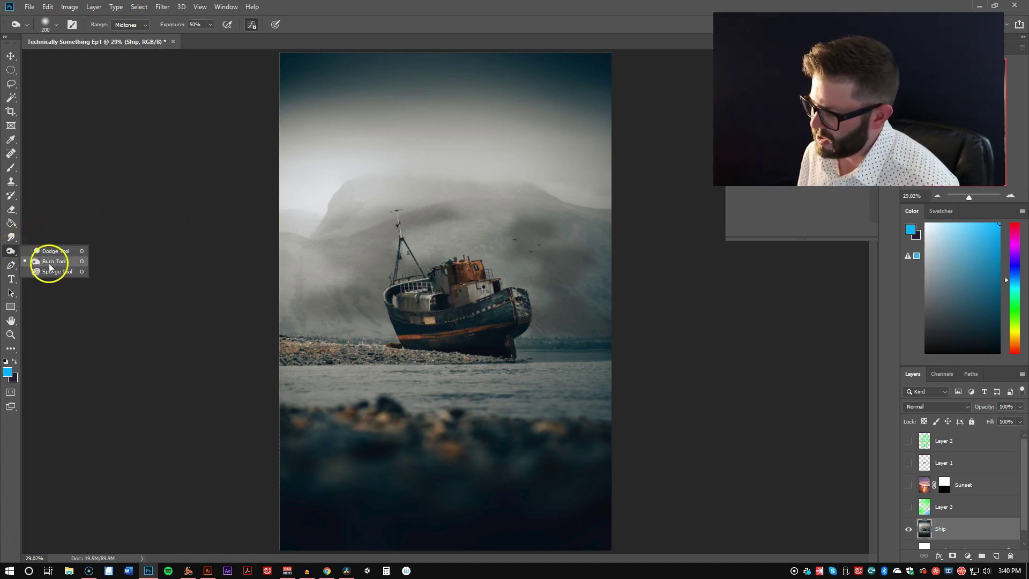
left_click(12, 251)
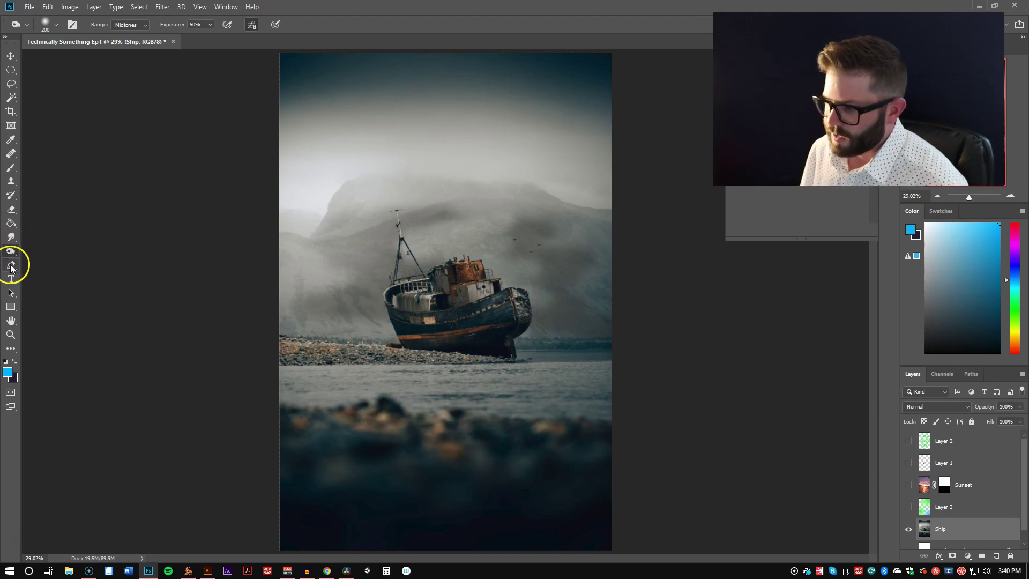
key("z")
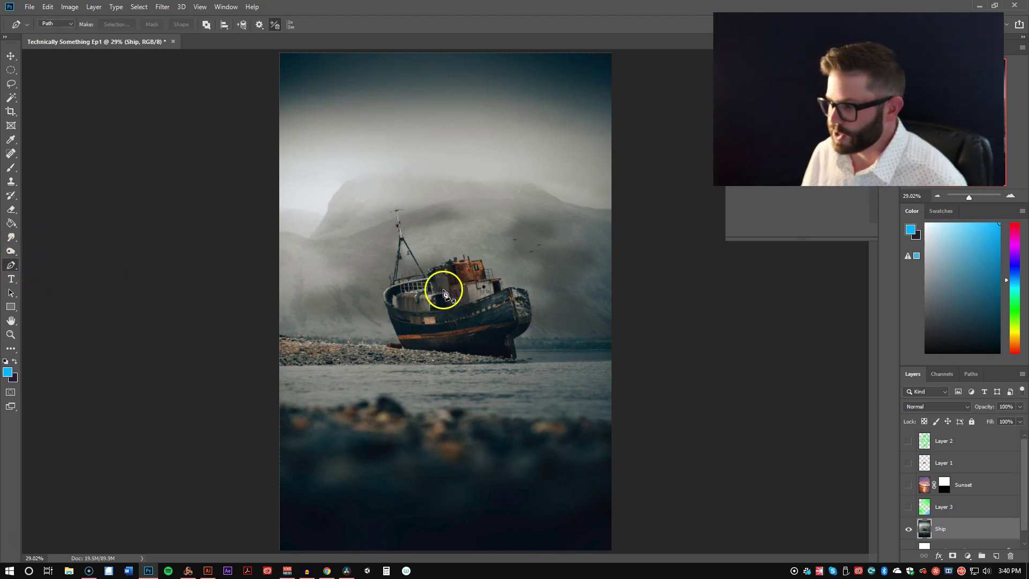
left_click_drag(421, 270, 480, 292)
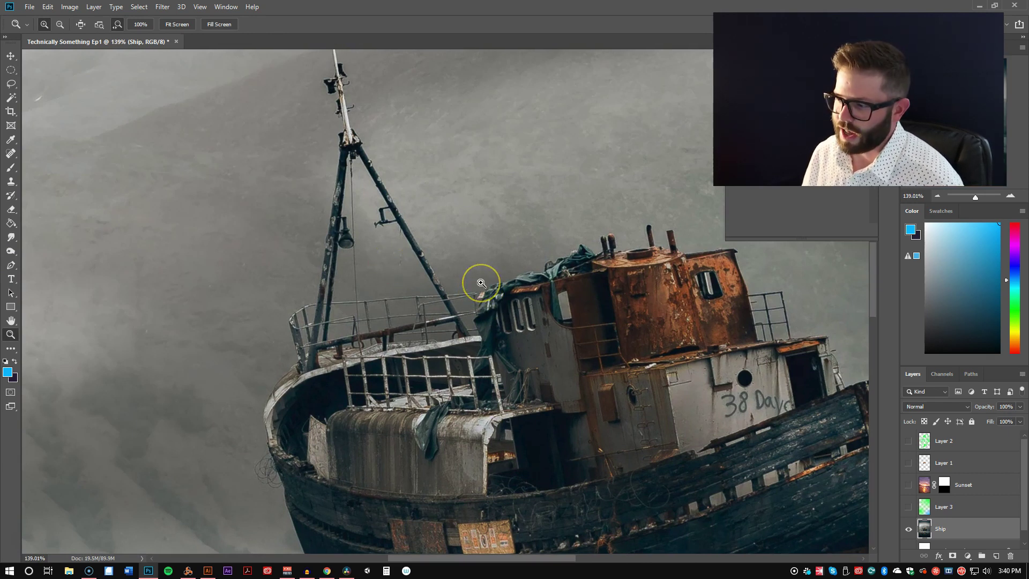
key("p")
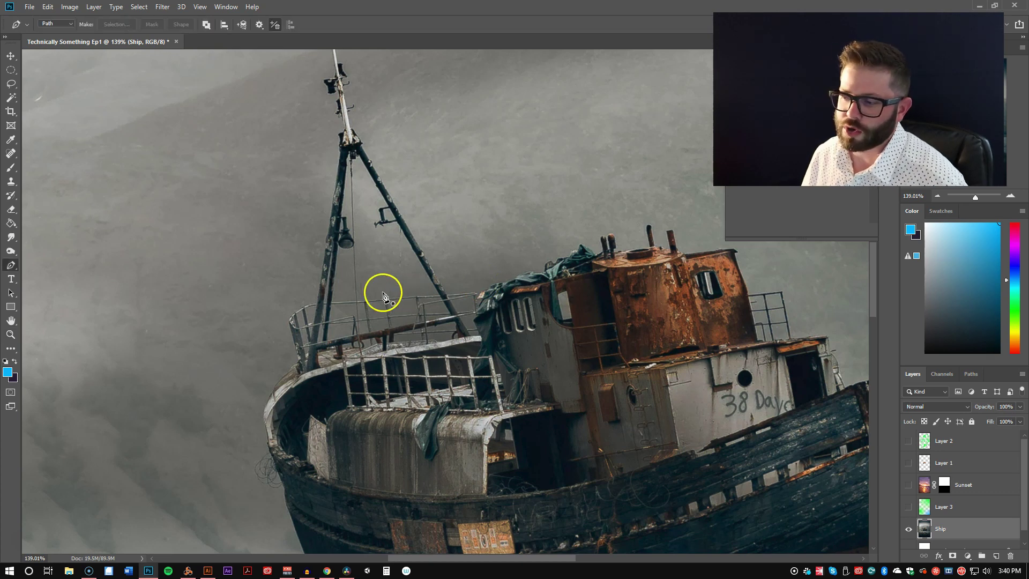
left_click(103, 206)
left_click_drag(167, 158, 234, 151)
left_click_drag(244, 202, 294, 234)
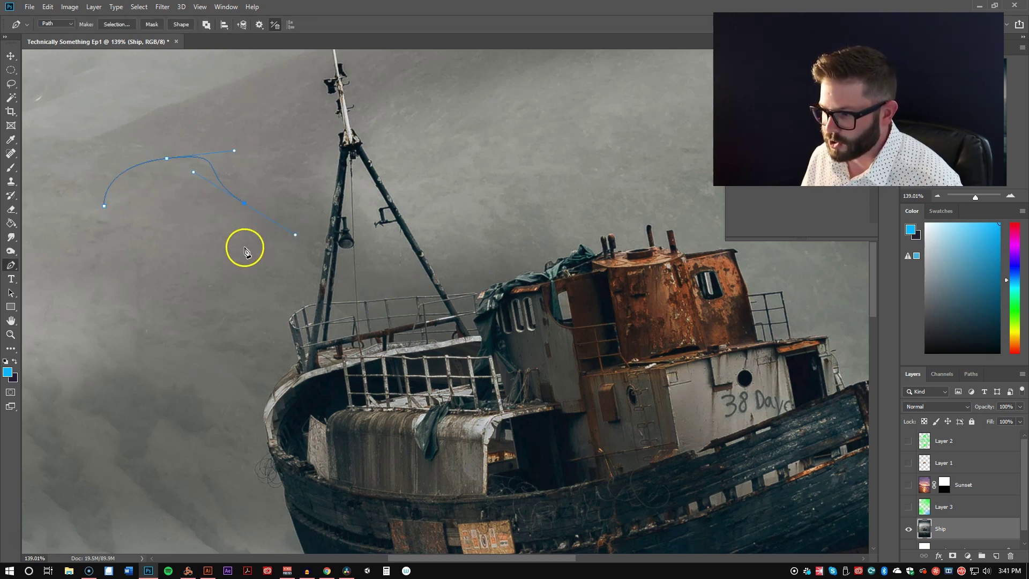
left_click_drag(222, 344, 267, 409)
left_click_drag(147, 384, 129, 288)
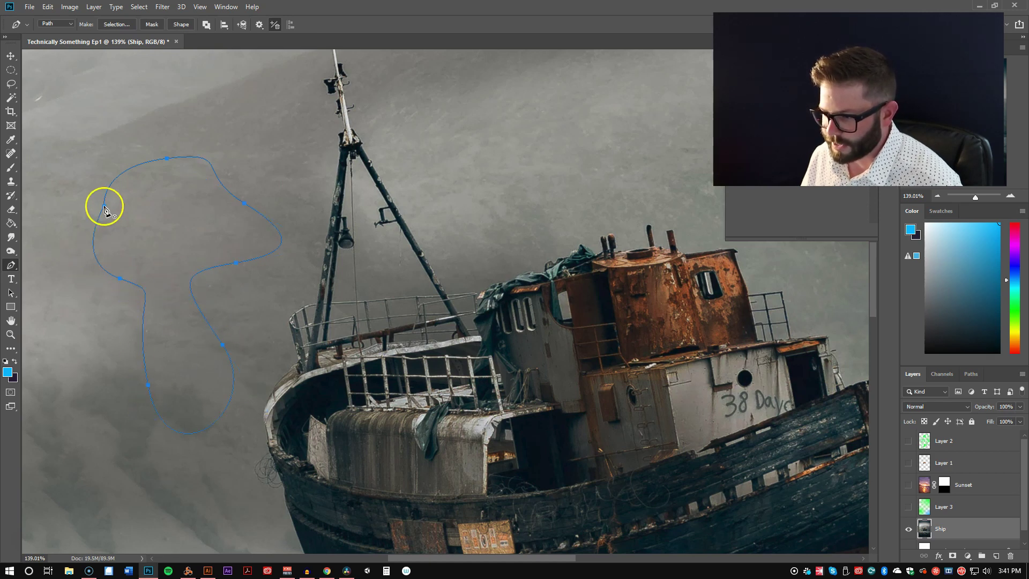
left_click_drag(128, 180, 136, 160)
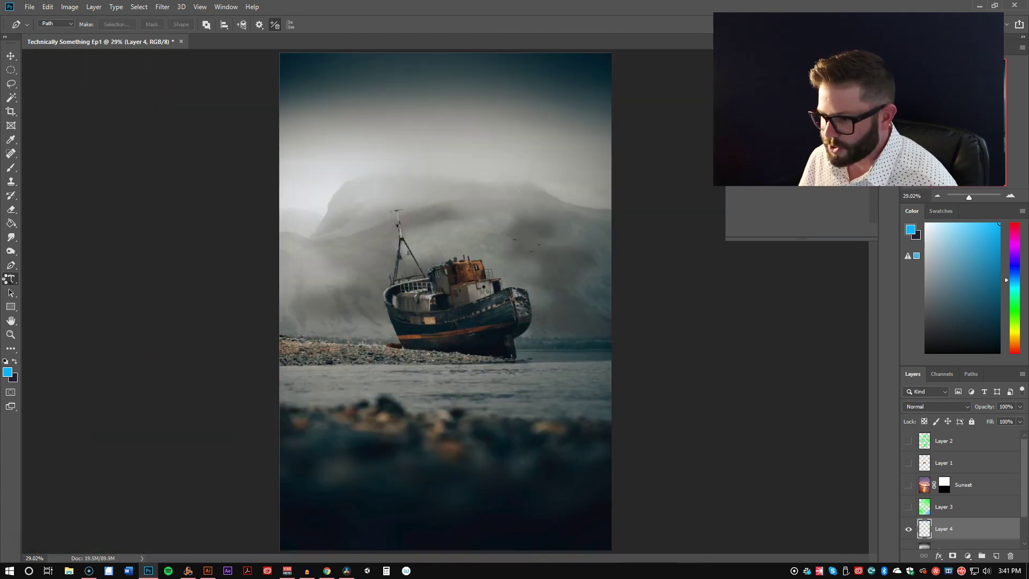
Add the title "FINAL SHIPSY" in the sky above the ship as 60 pt Final Fantasy text.
left_click(10, 278)
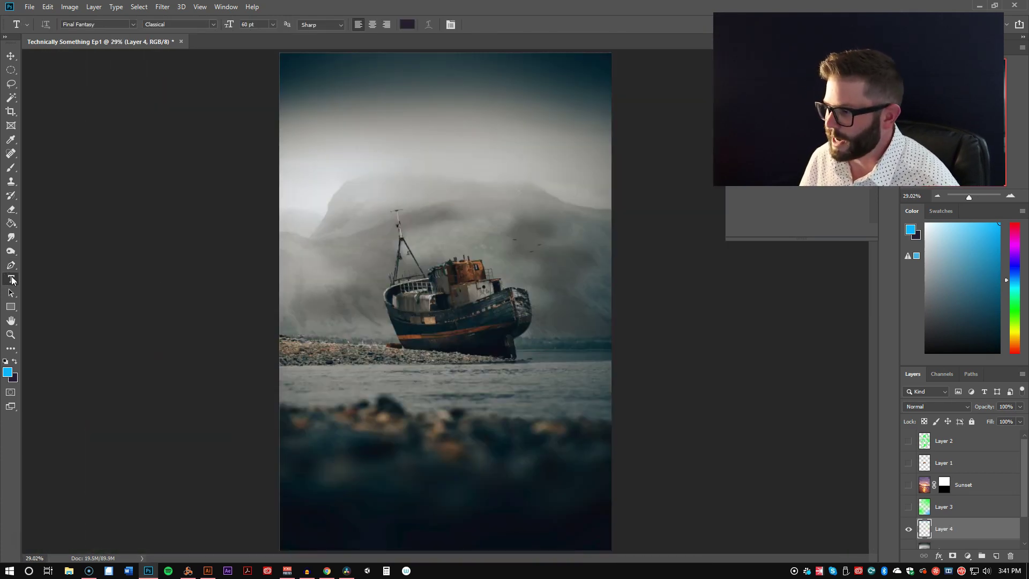
left_click(365, 139)
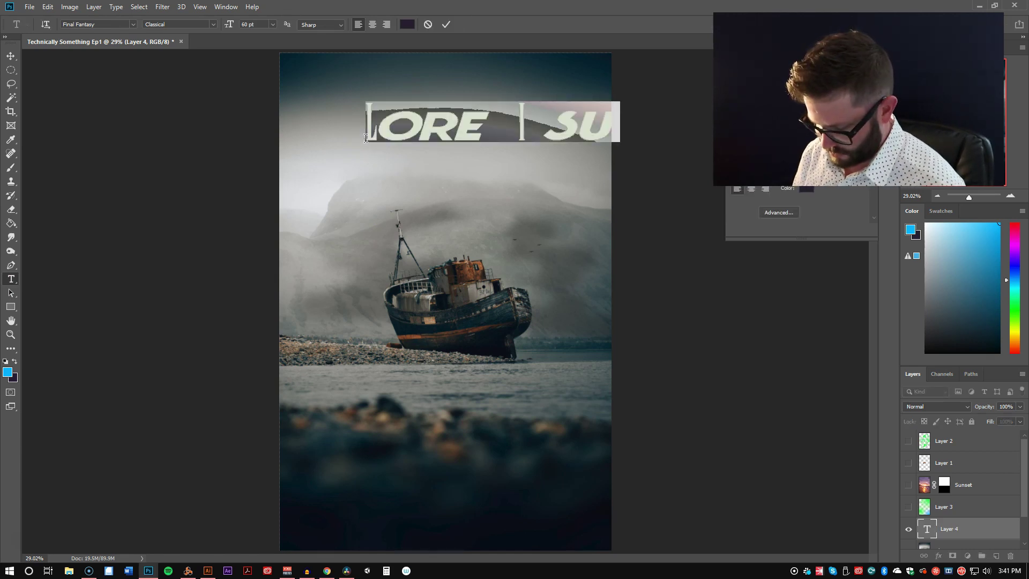
type("S")
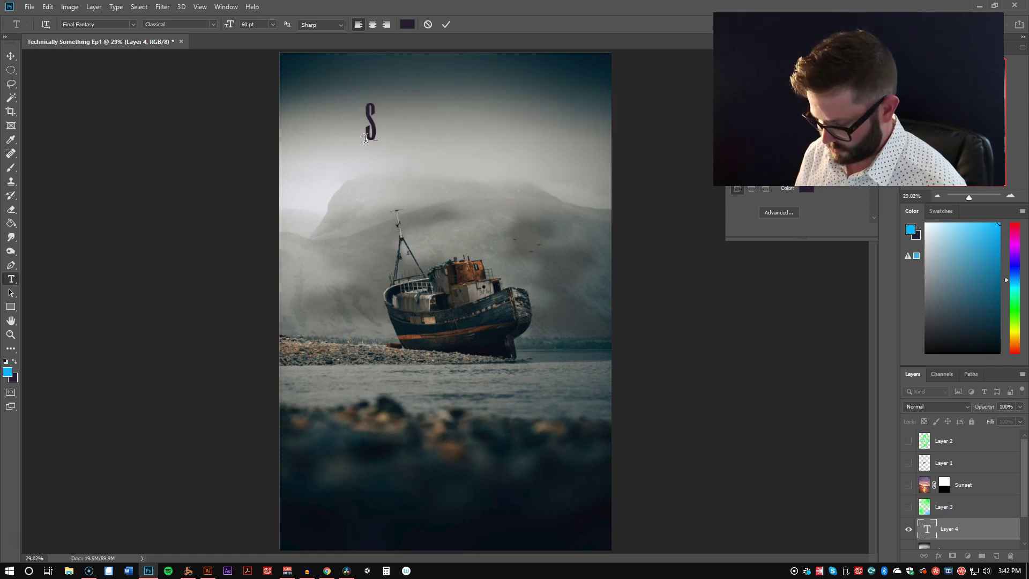
type("INAL")
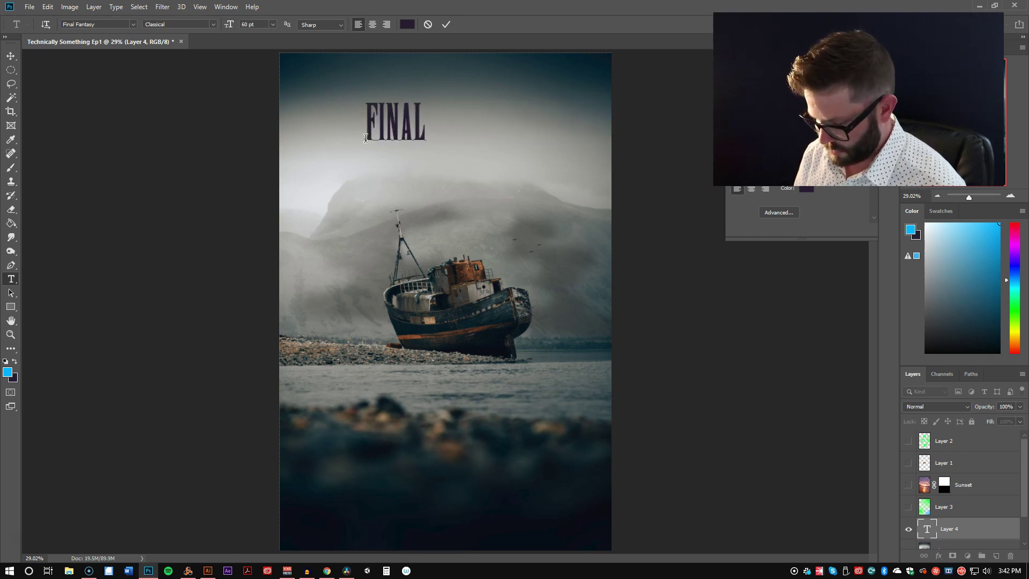
type(" SHIPSY")
key("ctrl+Return")
key("v")
key("t")
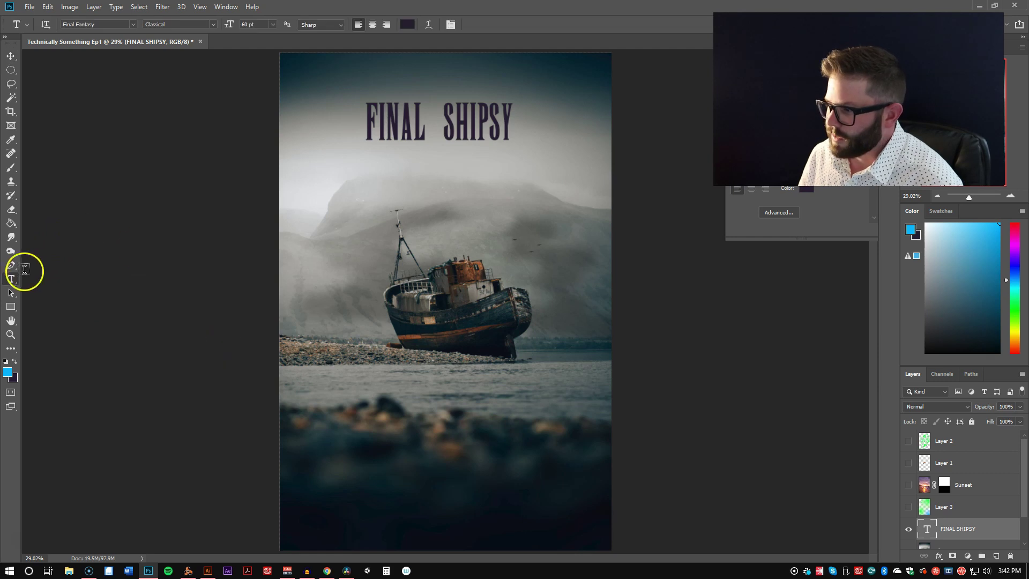
Change the font of the "FINAL SHIPSY" title to Copperplate Gothic Bold.
triple_click(390, 126)
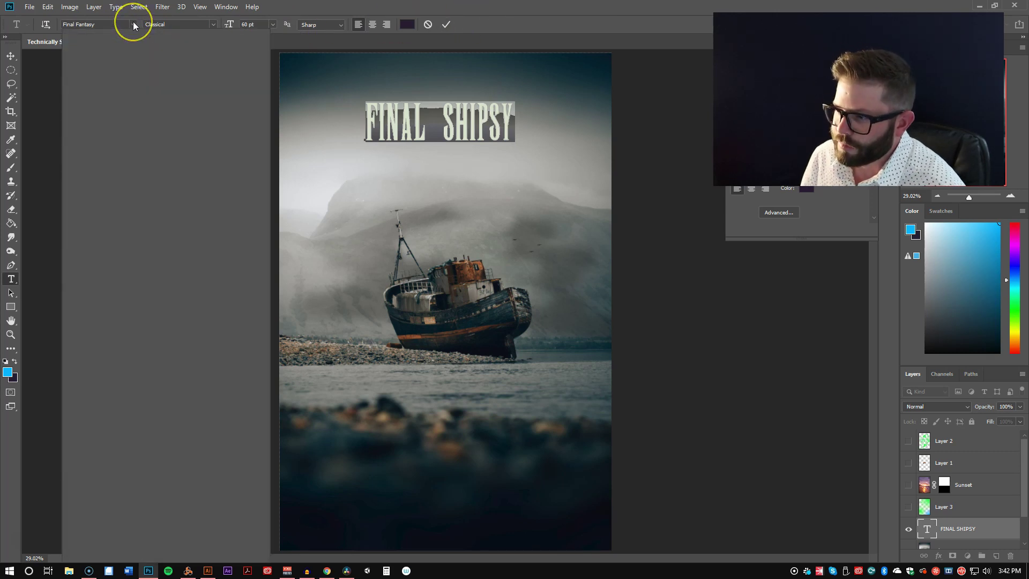
left_click(132, 24)
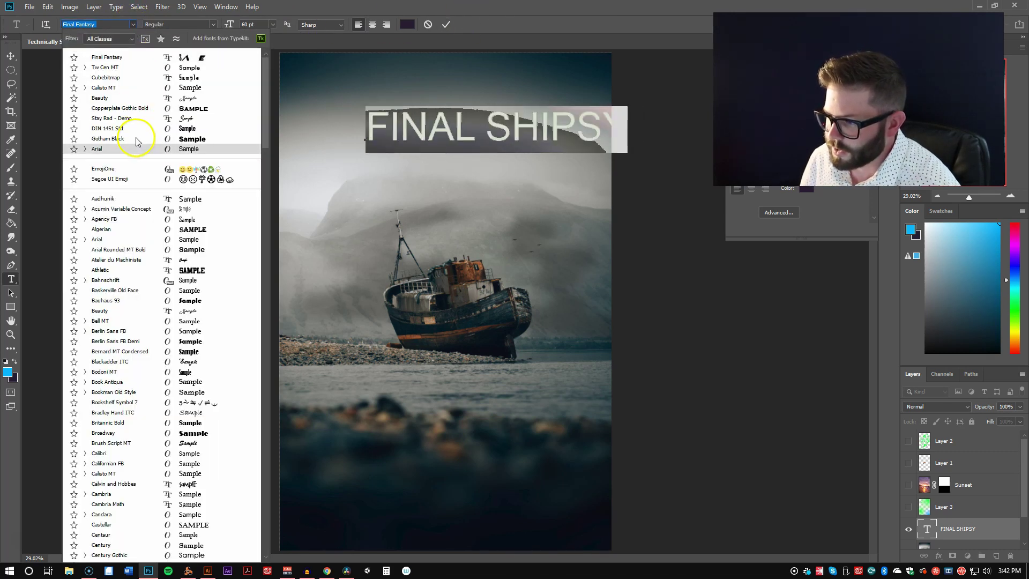
left_click(136, 110)
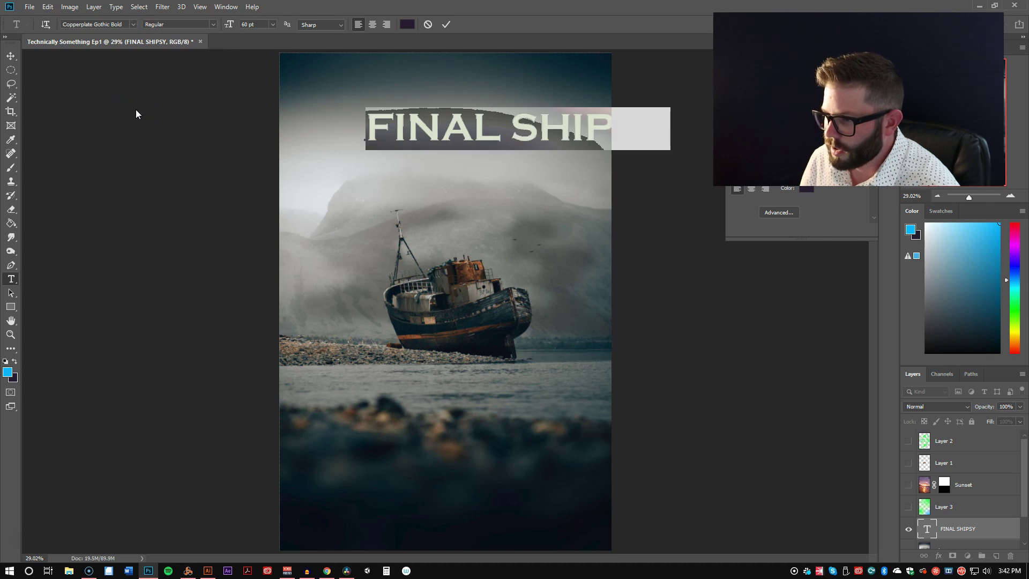
Replace the title text with "Shipping" and select the whole word.
triple_click(421, 124)
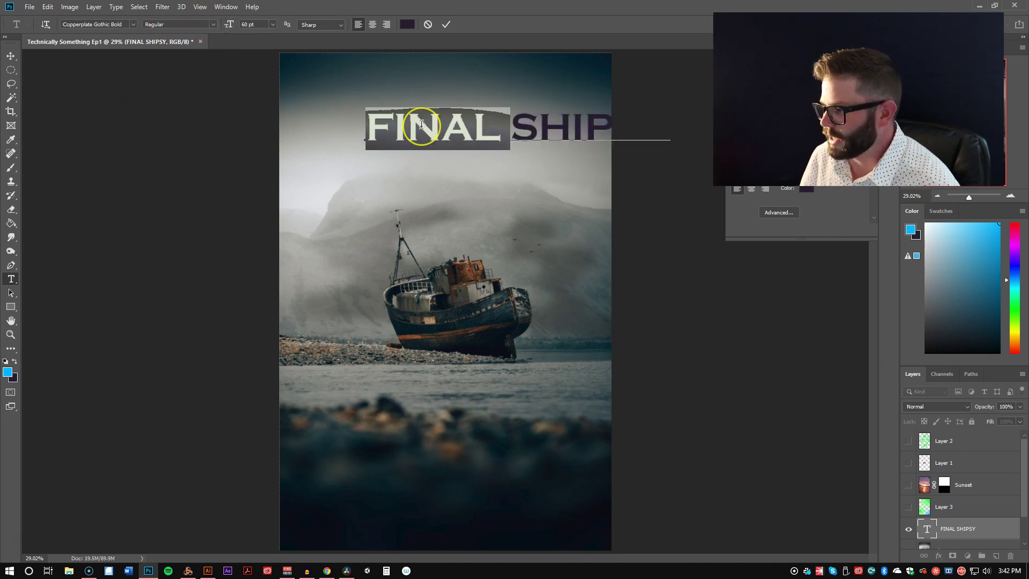
type("SHIP")
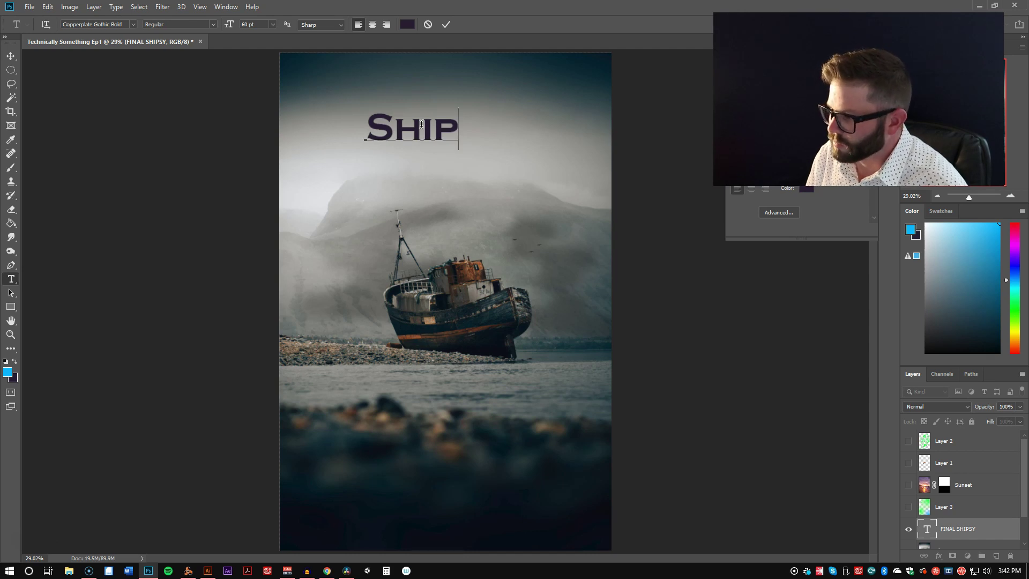
type("PING")
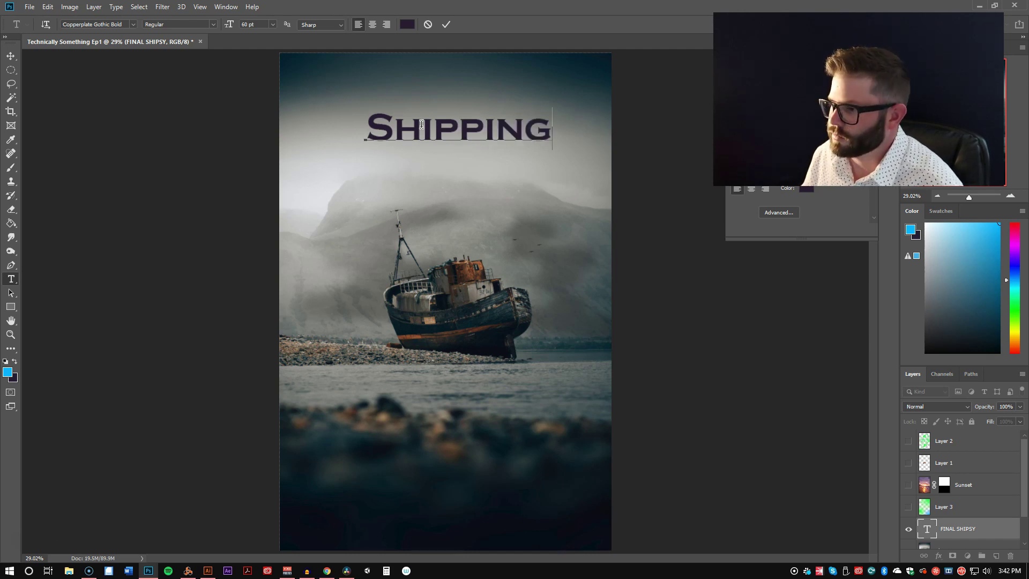
double_click(443, 141)
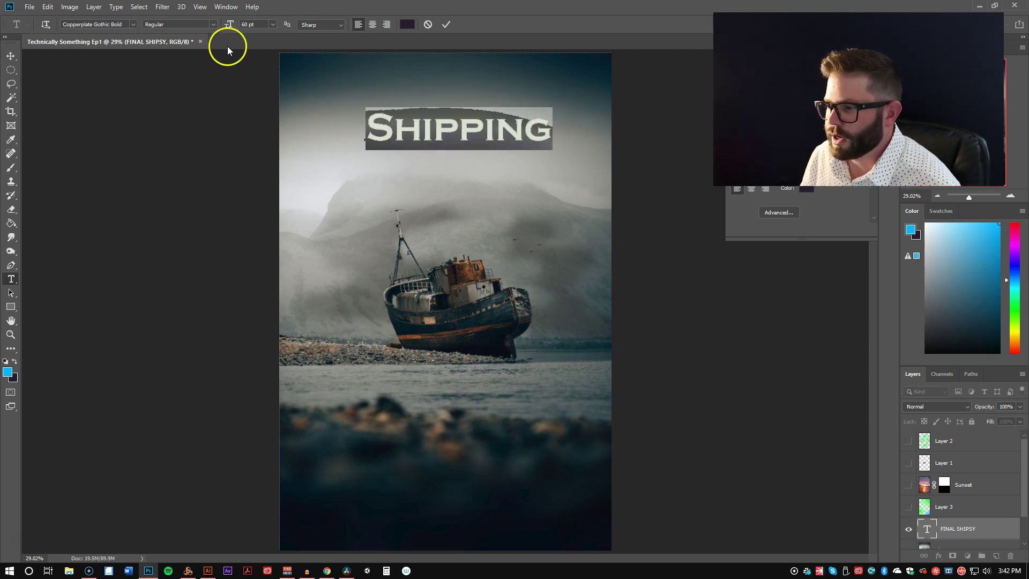
Try the "Shipping" title at 14 pt and 36 pt, then commit it at 60 pt with Crisp anti-aliasing.
left_click(213, 24)
left_click(213, 24)
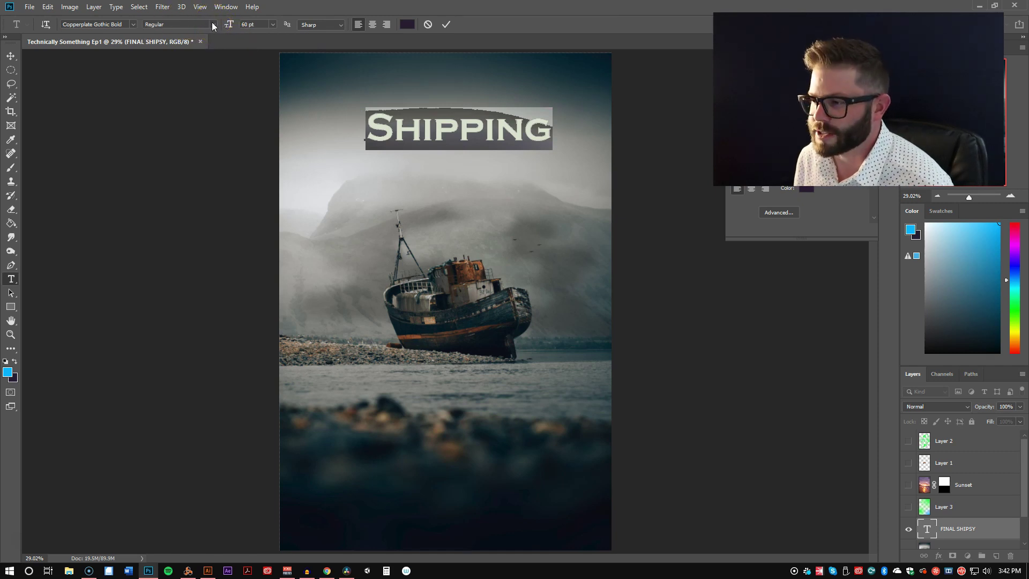
left_click(272, 24)
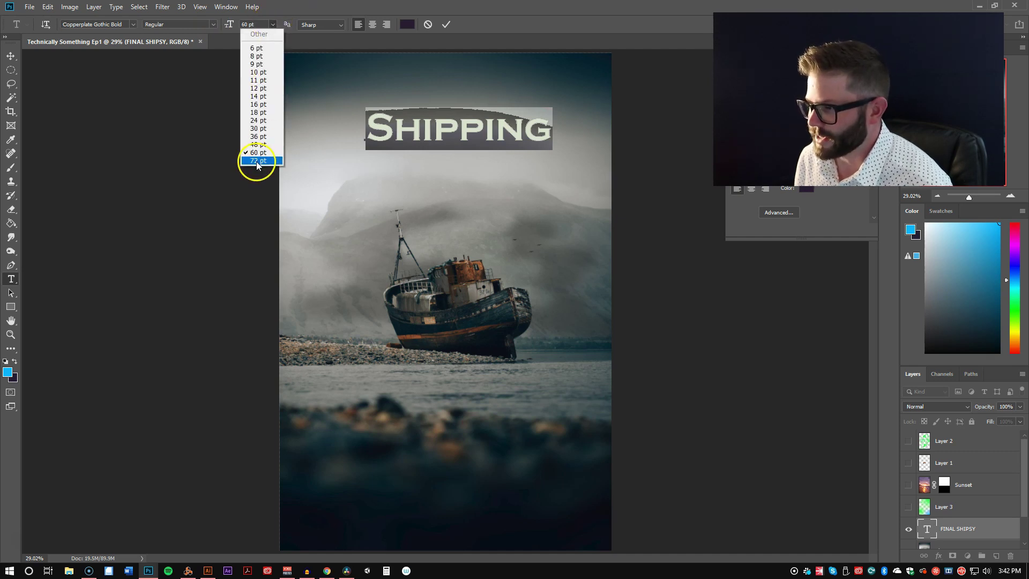
left_click(256, 161)
left_click(272, 24)
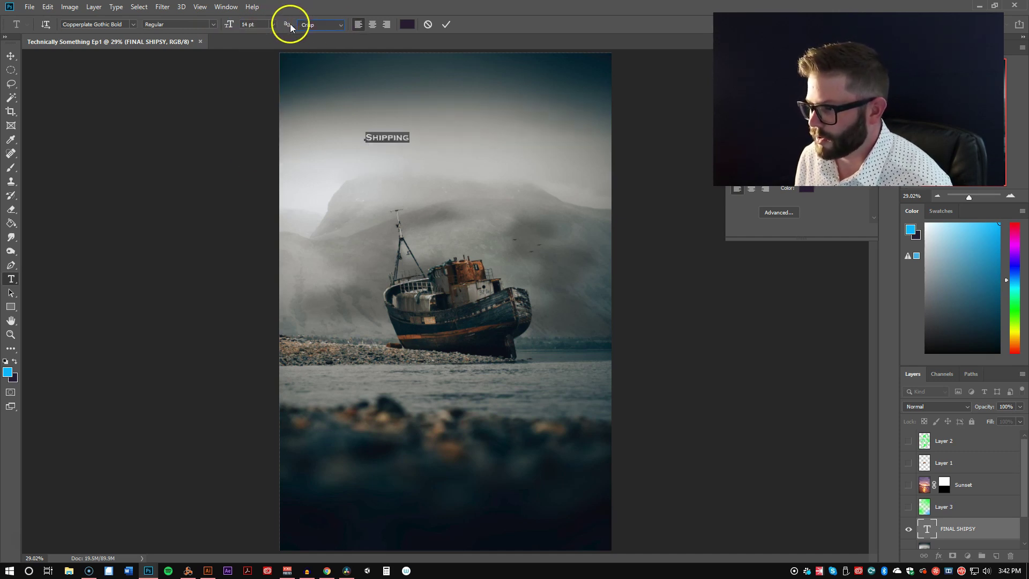
left_click(271, 25)
left_click(262, 138)
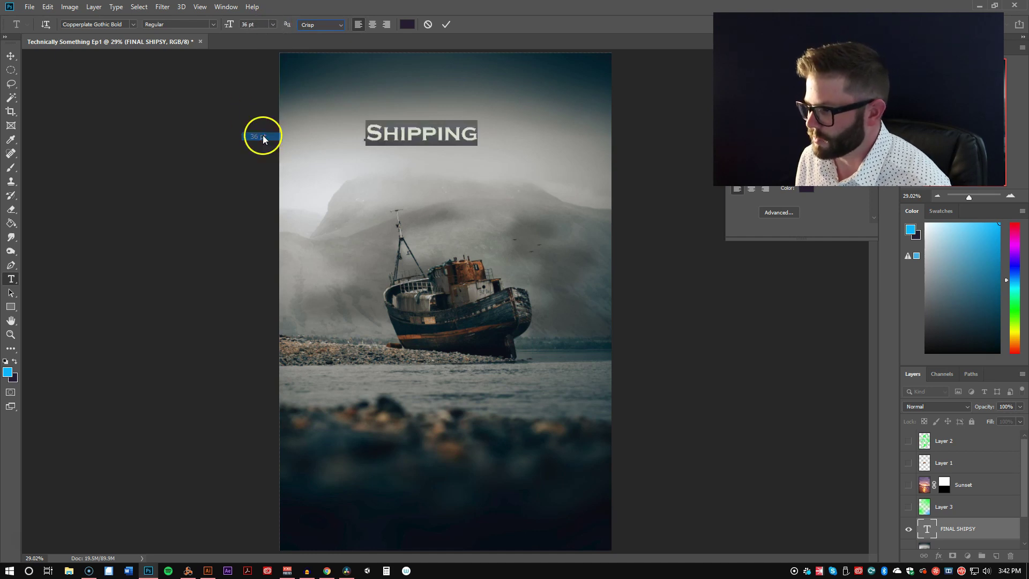
left_click(272, 24)
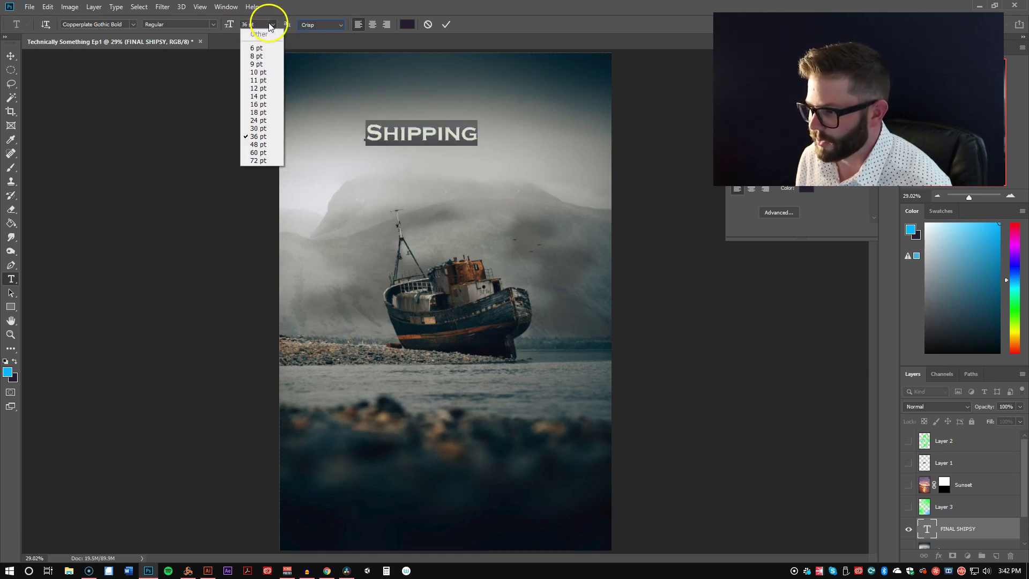
left_click(258, 152)
left_click(11, 55)
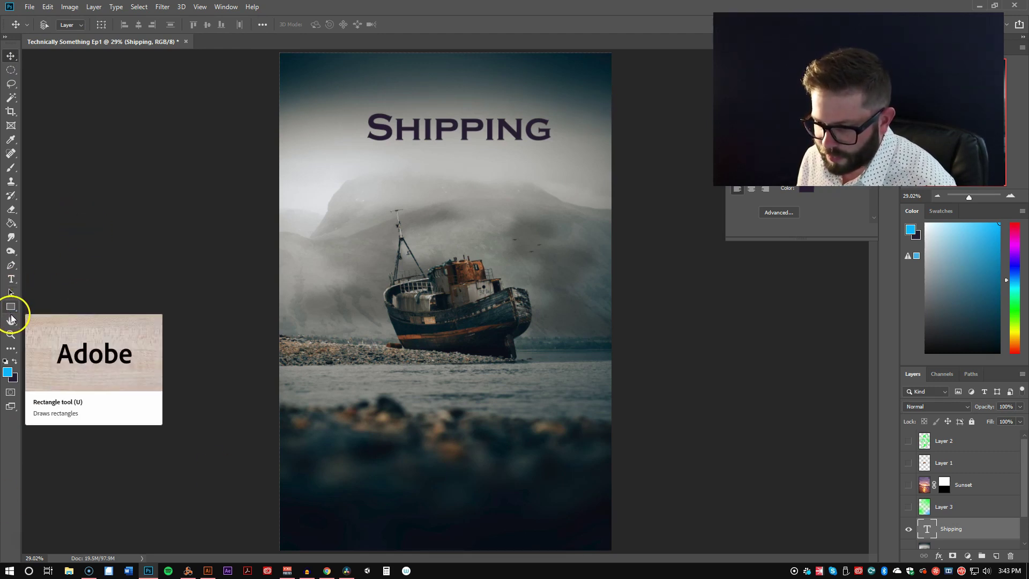
Draw a thin filled rectangle about 1165 by 32 px directly beneath the "Shipping" title with the Rectangle Tool.
left_click(11, 307)
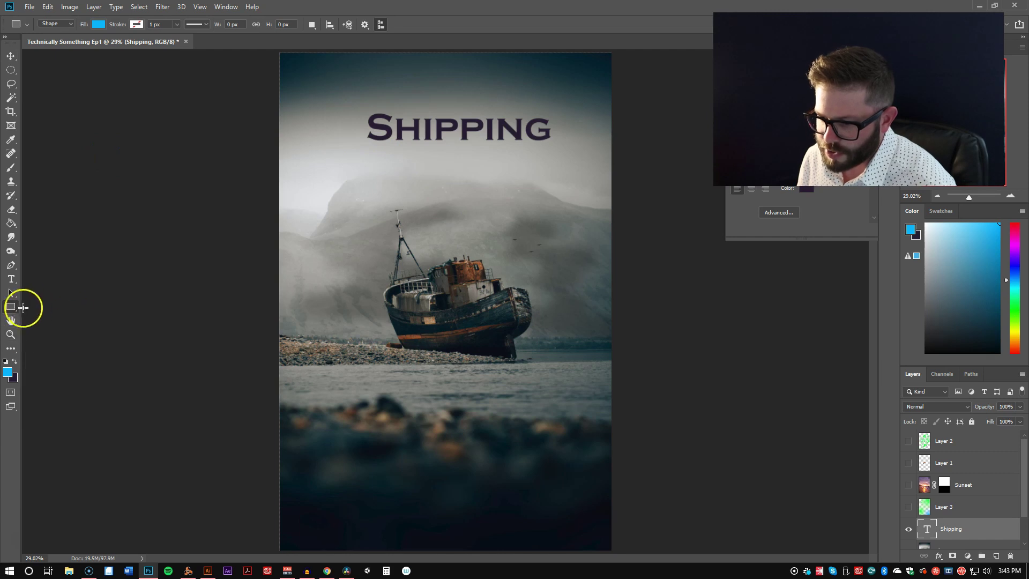
right_click(8, 309)
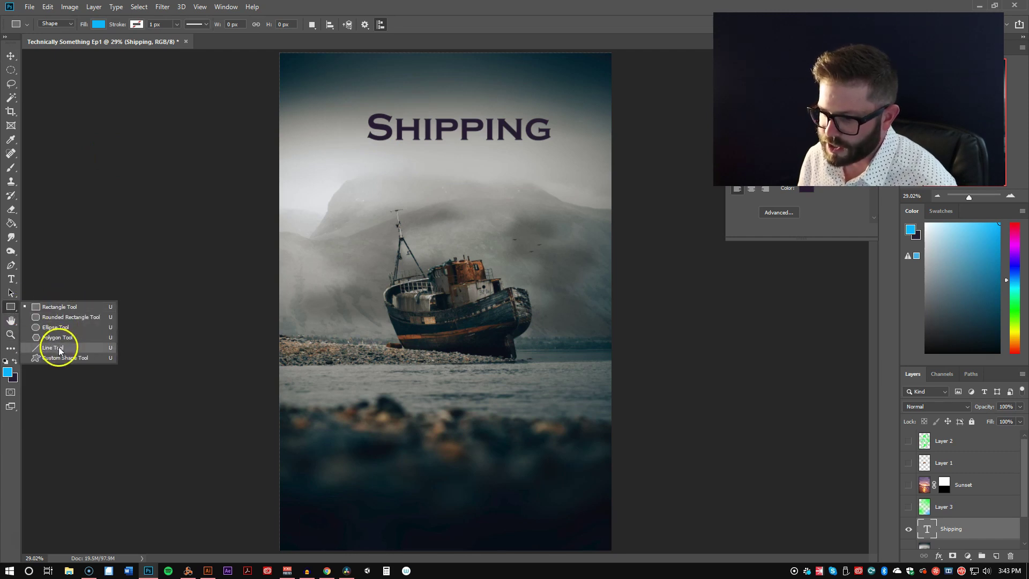
left_click(51, 305)
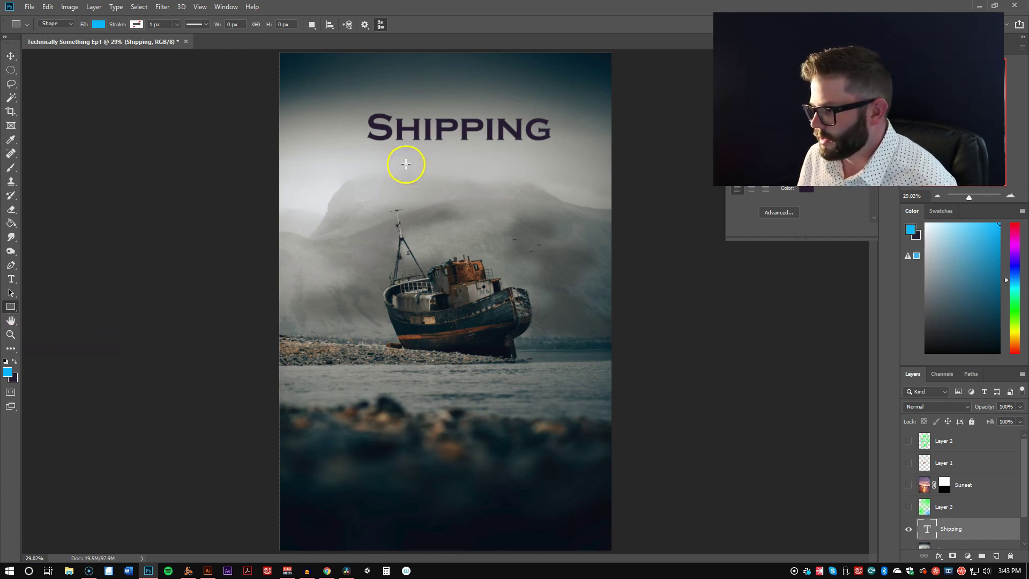
left_click_drag(369, 145, 550, 149)
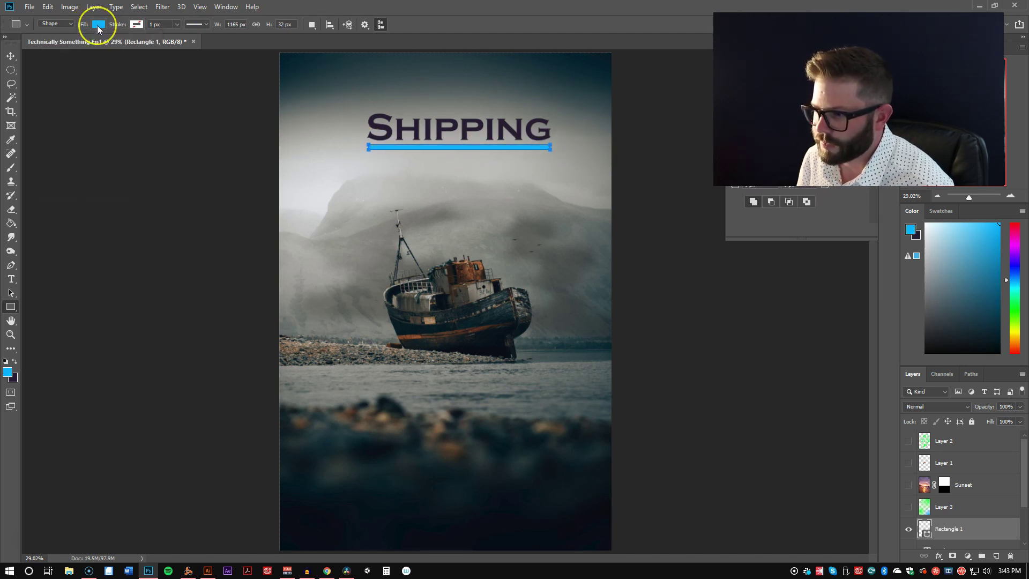
Change the underline rectangle's fill to dark purple 21162d, sampled from the title lettering.
left_click(98, 29)
left_click(149, 44)
left_click(422, 123)
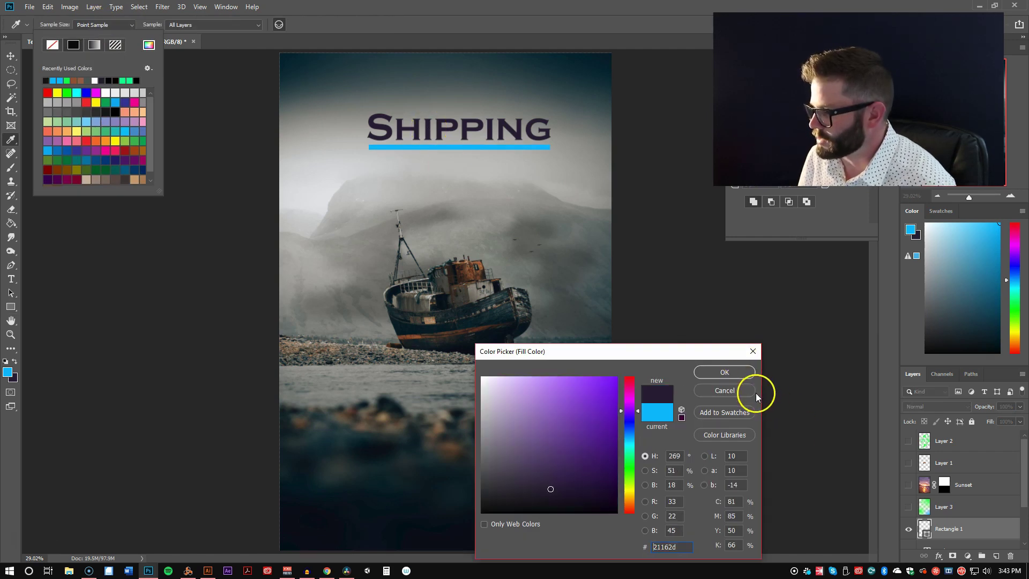
left_click(731, 370)
key("v")
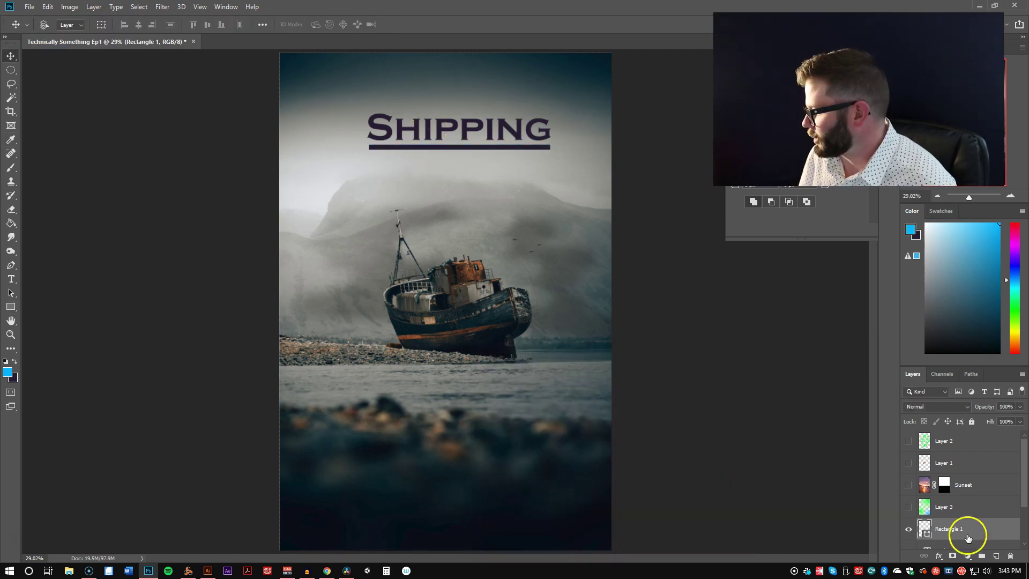
Duplicate the Rectangle 1 layer and move the copy straight up to sit just above the "Shipping" title.
right_click(967, 536)
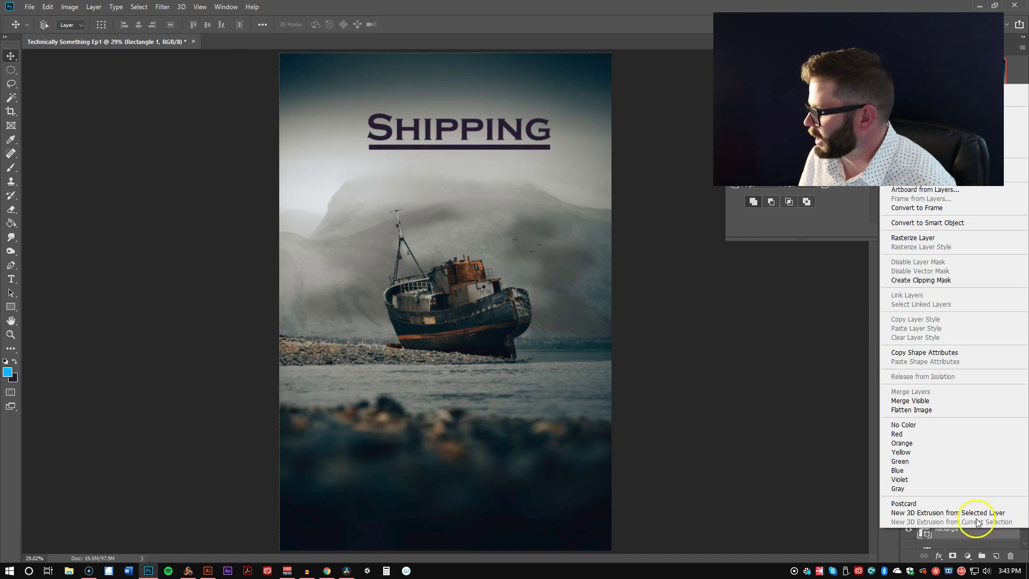
left_click(911, 131)
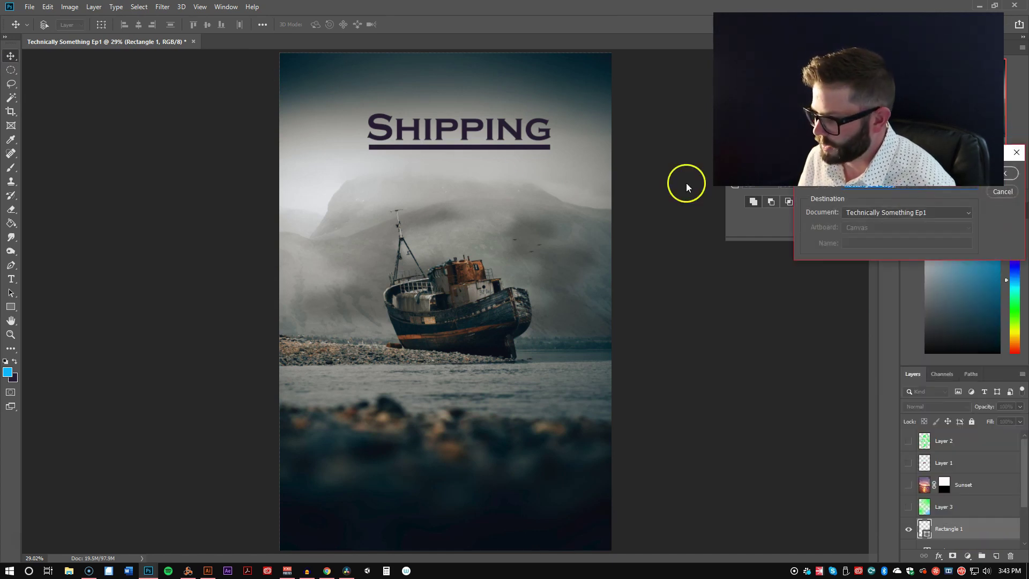
left_click(999, 173)
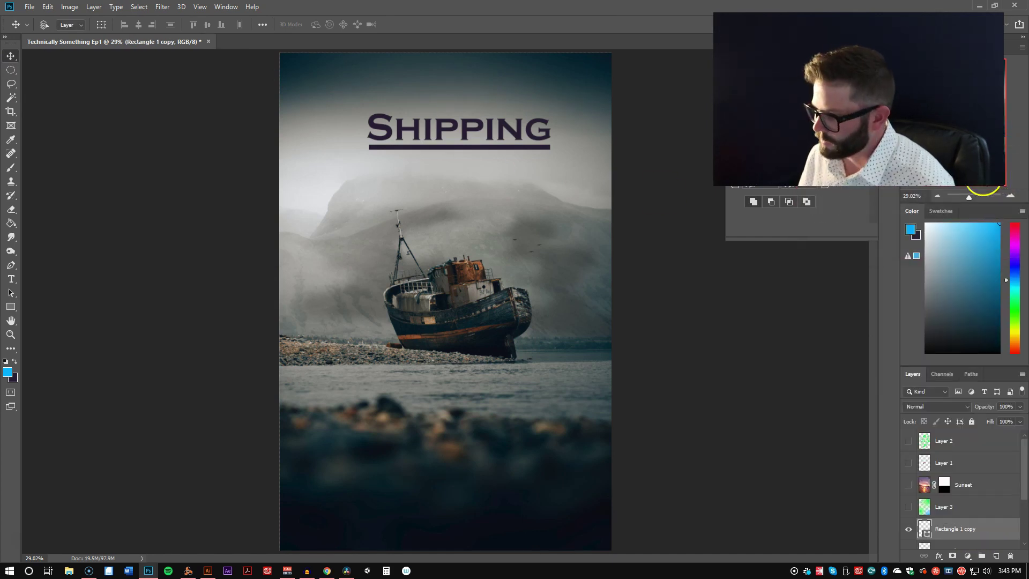
left_click_drag(485, 148, 489, 107)
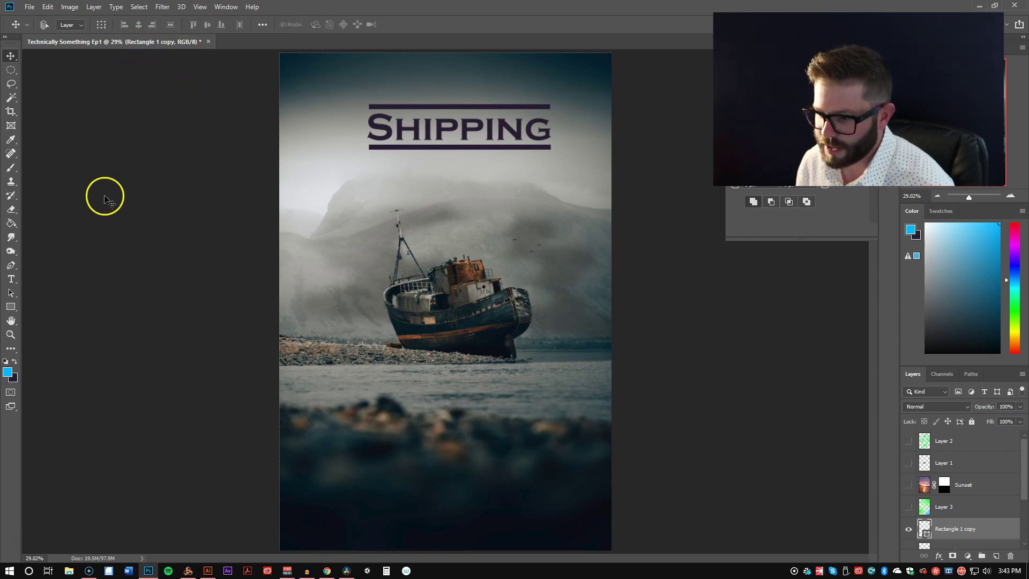
Magnify the ship to 100% and examine the image between the title and the ship with the Hand tool.
left_click(11, 321)
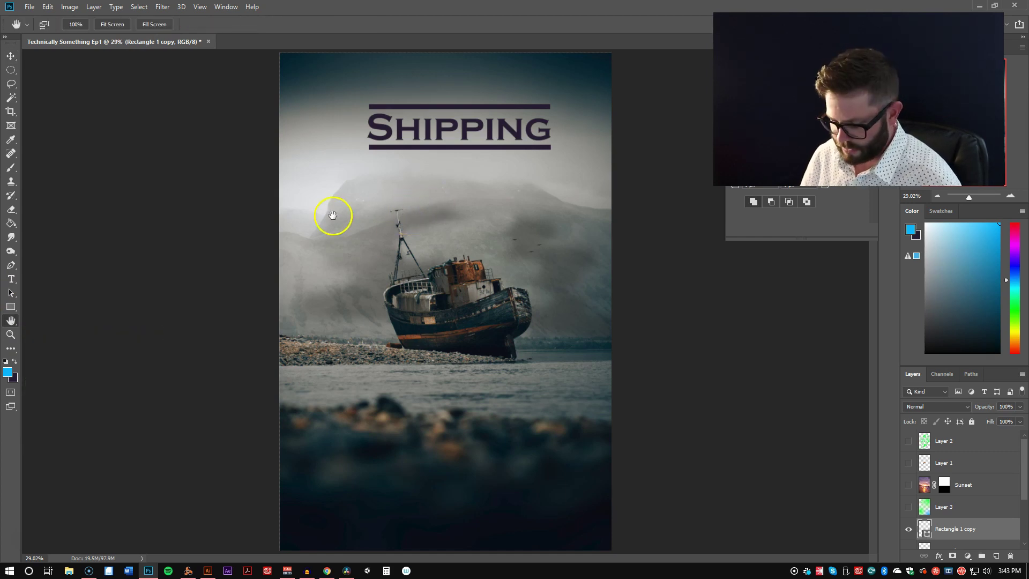
key("z")
left_click_drag(402, 202, 472, 262)
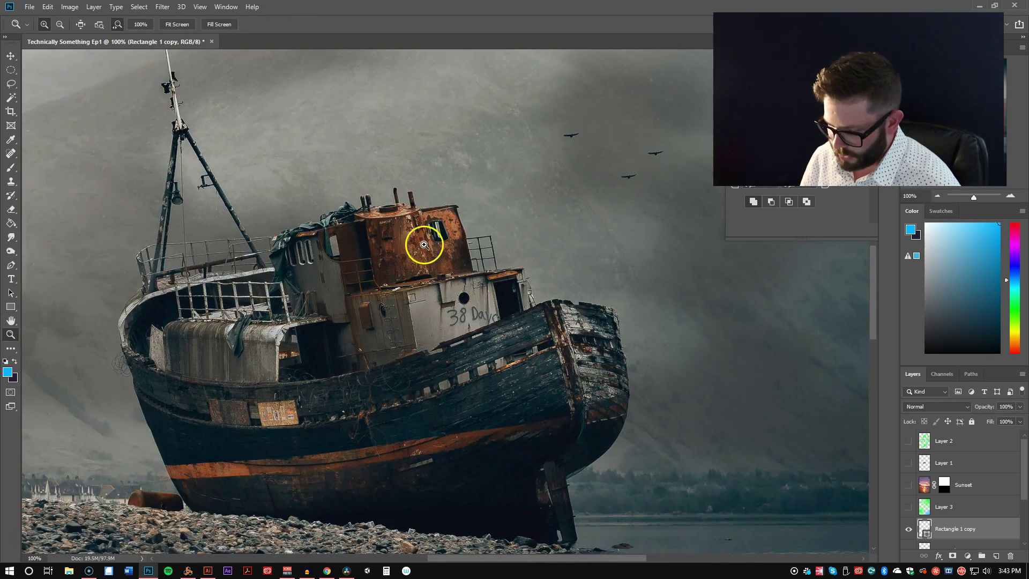
key("h")
mouse_move(429, 230)
left_mouse_down()
mouse_move(400, 218)
mouse_move(473, 403)
mouse_move(400, 185)
mouse_move(471, 410)
mouse_move(460, 88)
mouse_move(161, 85)
mouse_move(599, 236)
mouse_move(532, 464)
mouse_move(461, 296)
mouse_move(468, 402)
mouse_move(445, 154)
mouse_move(423, 213)
left_mouse_up()
key("v")
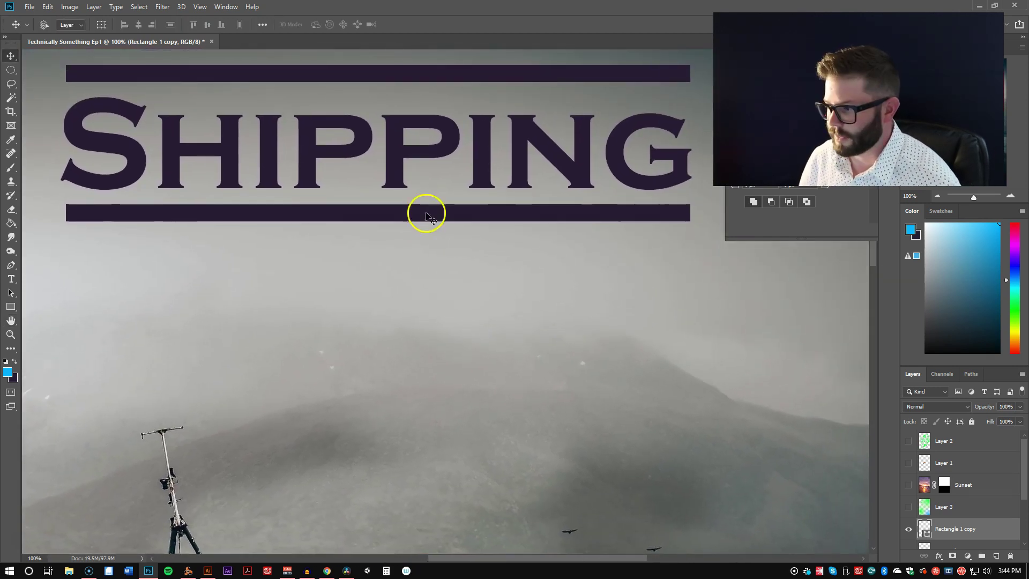
left_click_drag(438, 298, 479, 305)
left_click_drag(395, 291, 209, 273)
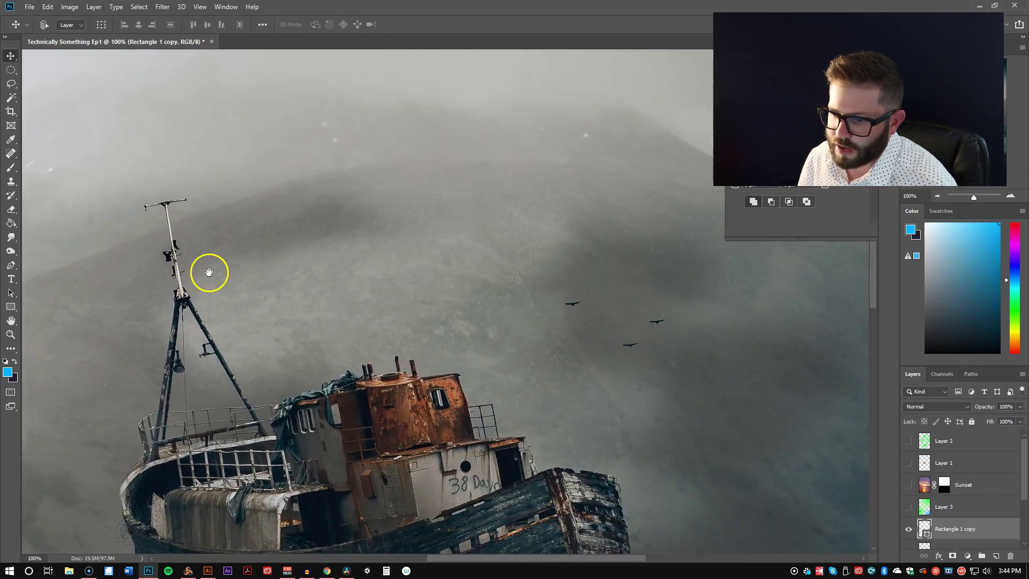
Compare the ship at 200%, 100% and fit-to-screen magnification using the Zoom Tool.
left_click(10, 335)
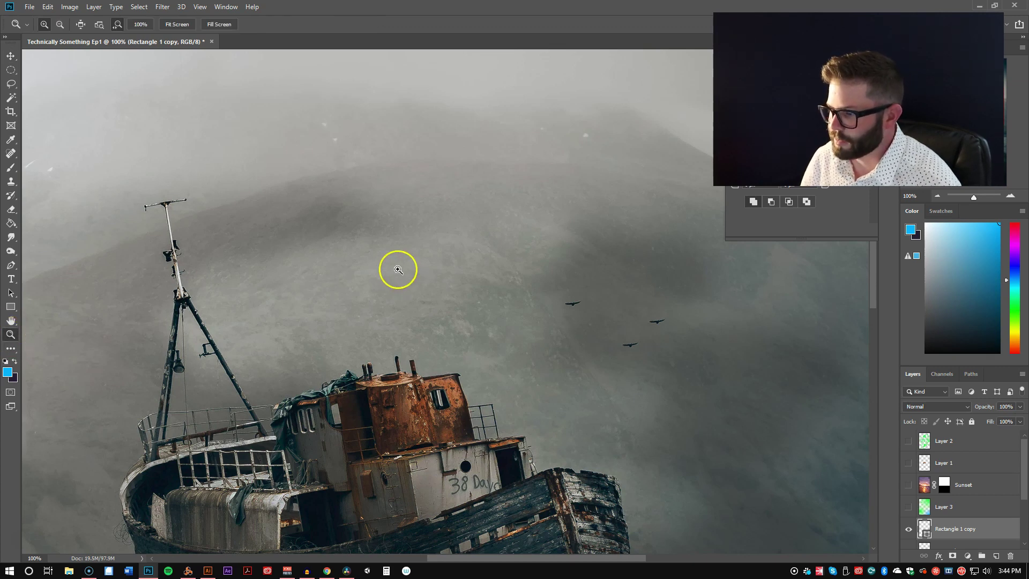
left_click(416, 417)
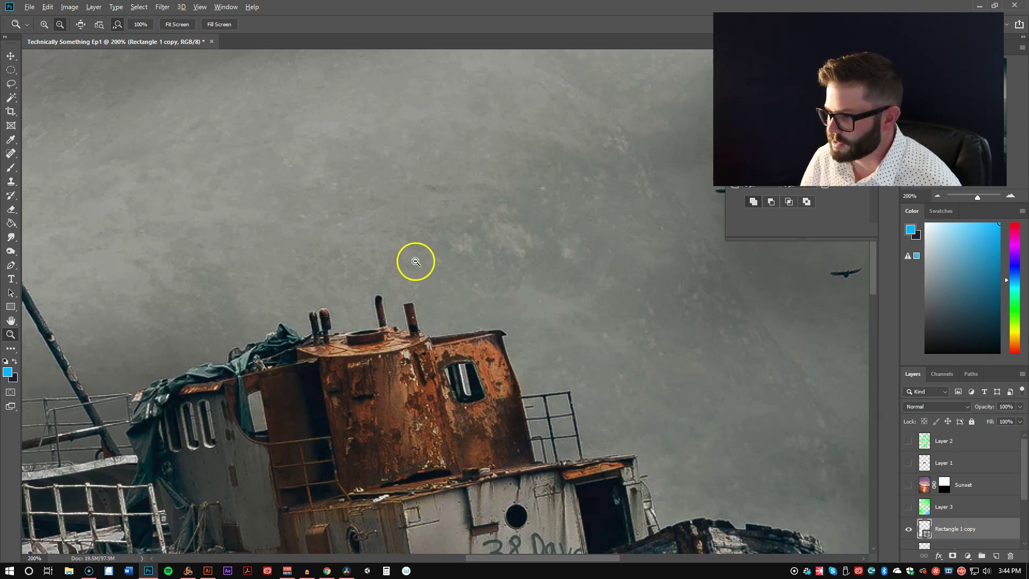
left_click(415, 289, "alt")
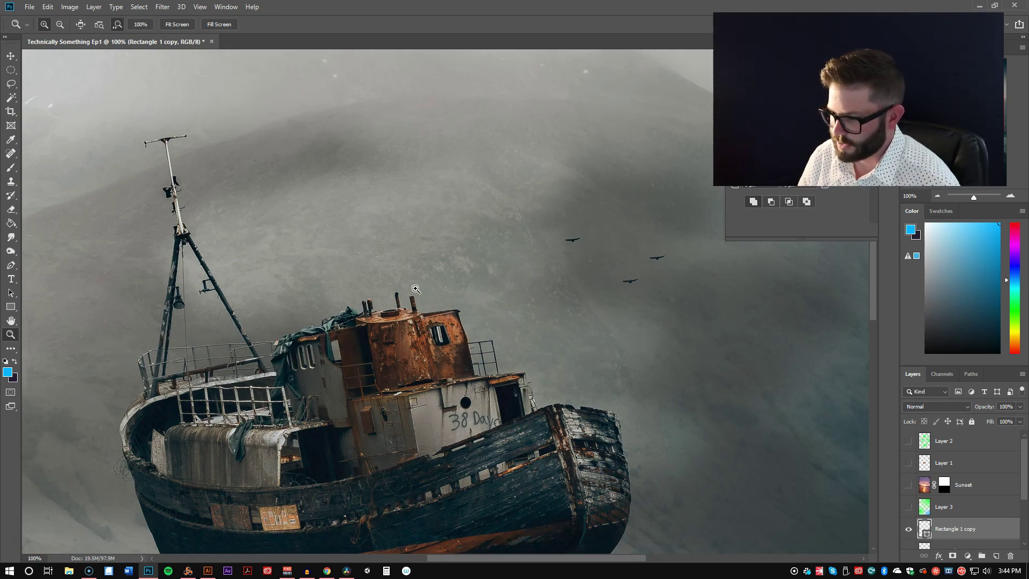
left_click(416, 290)
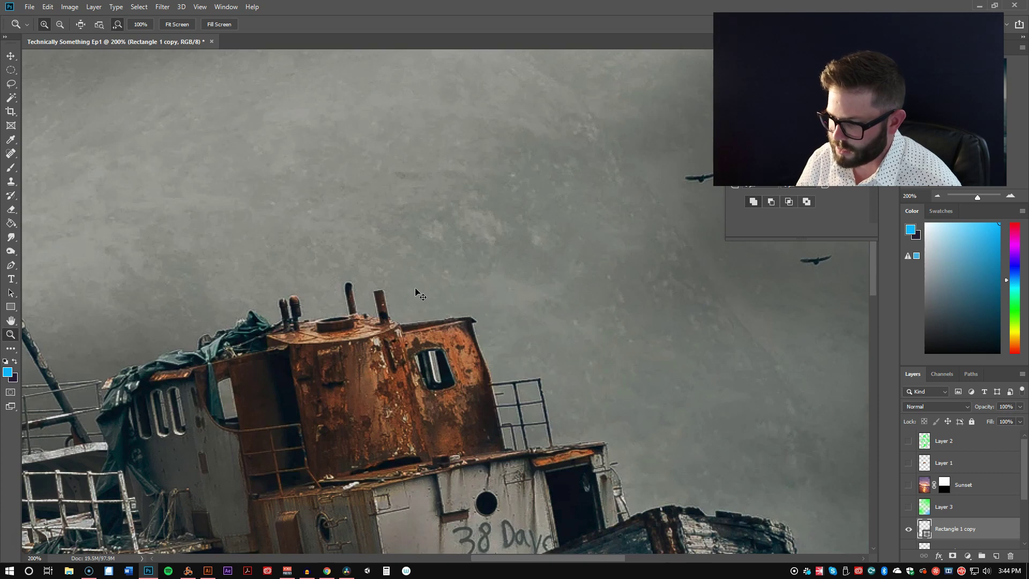
left_click(415, 290, "alt")
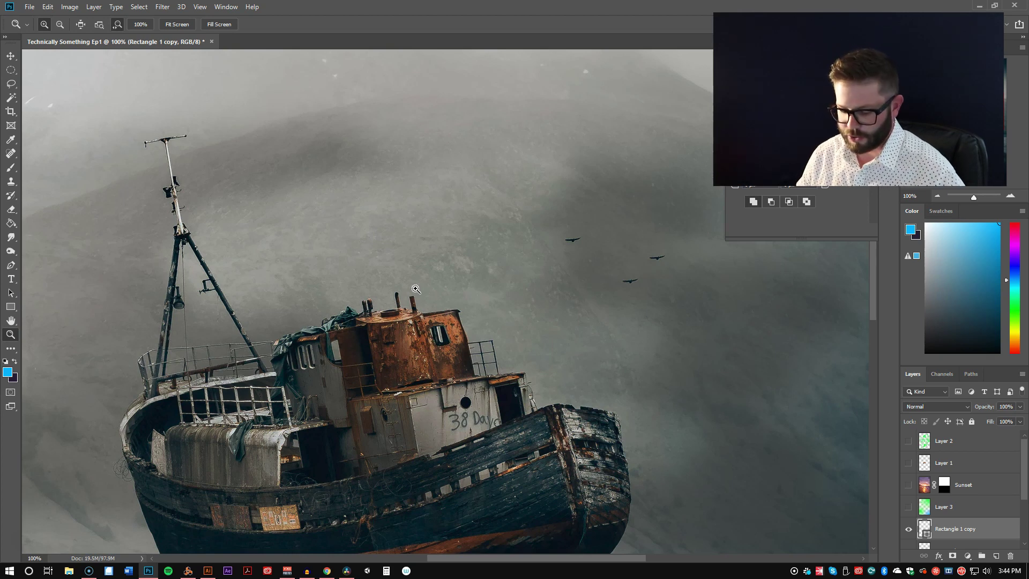
key("ctrl+0")
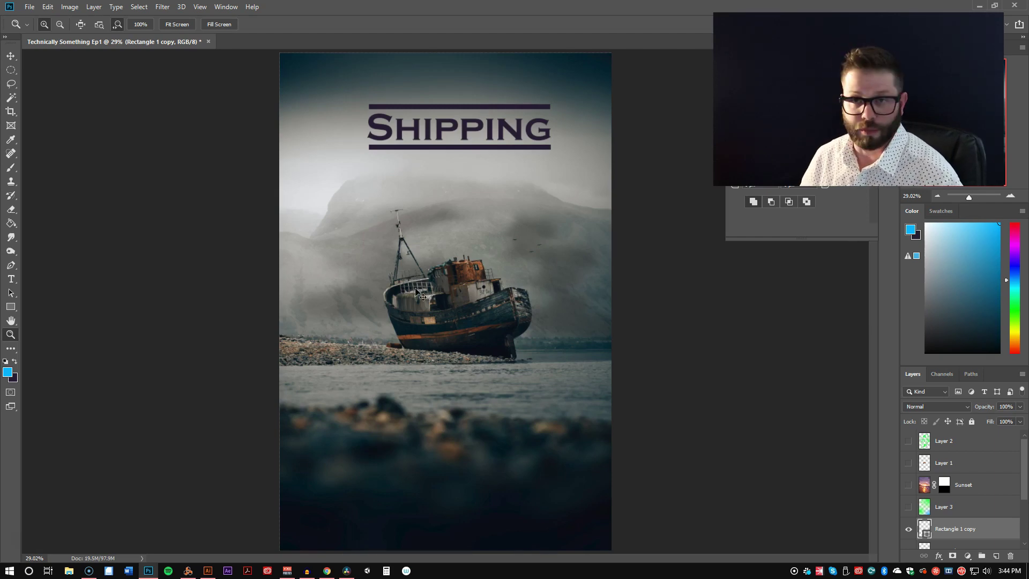
key("ctrl+1")
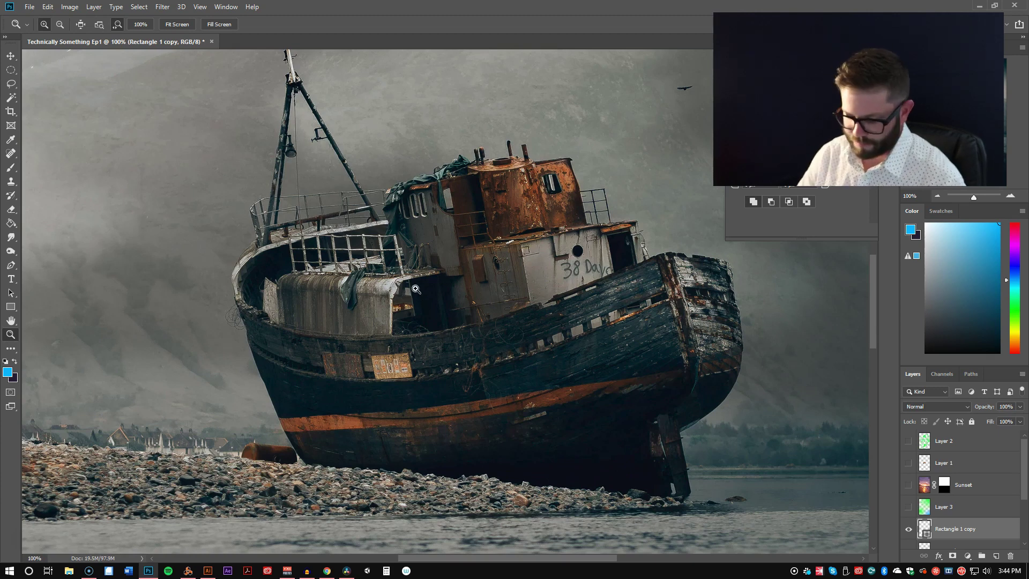
key("ctrl+0")
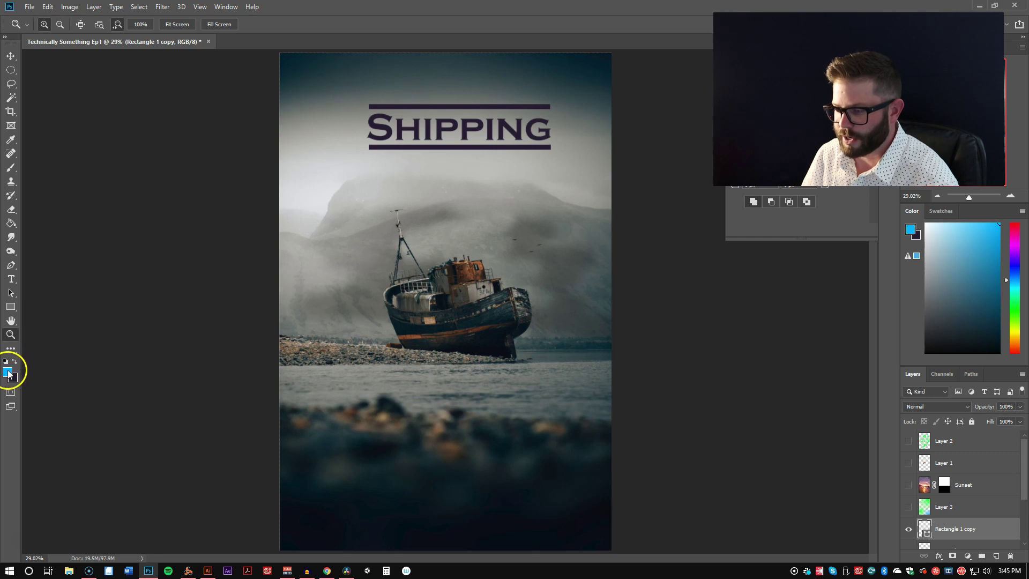
Add a new layer and paint a looping blue stroke across the ship with the 80 px Hard Round Pressure Size brush.
left_click(11, 167)
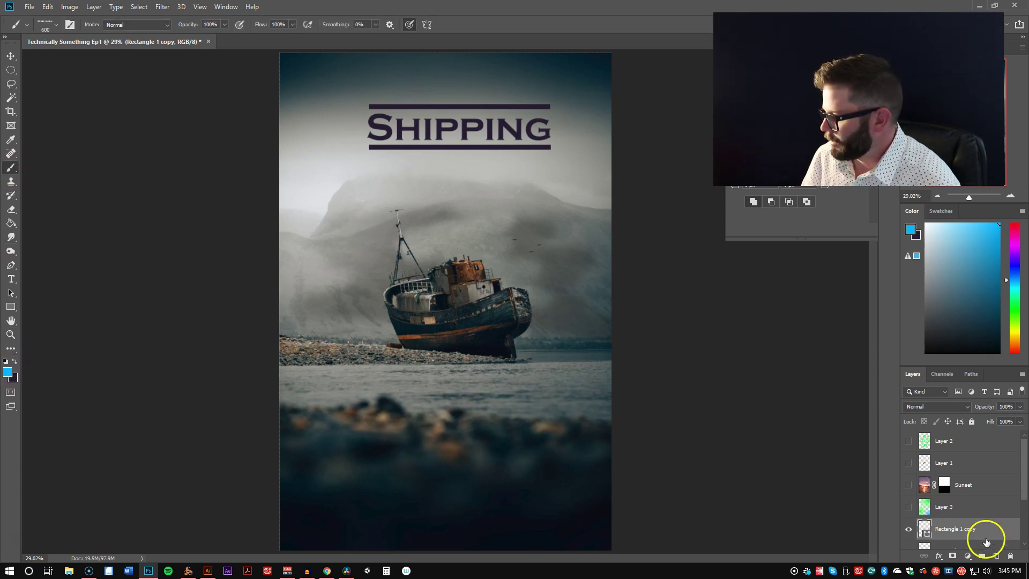
left_click(996, 556)
right_click(403, 271)
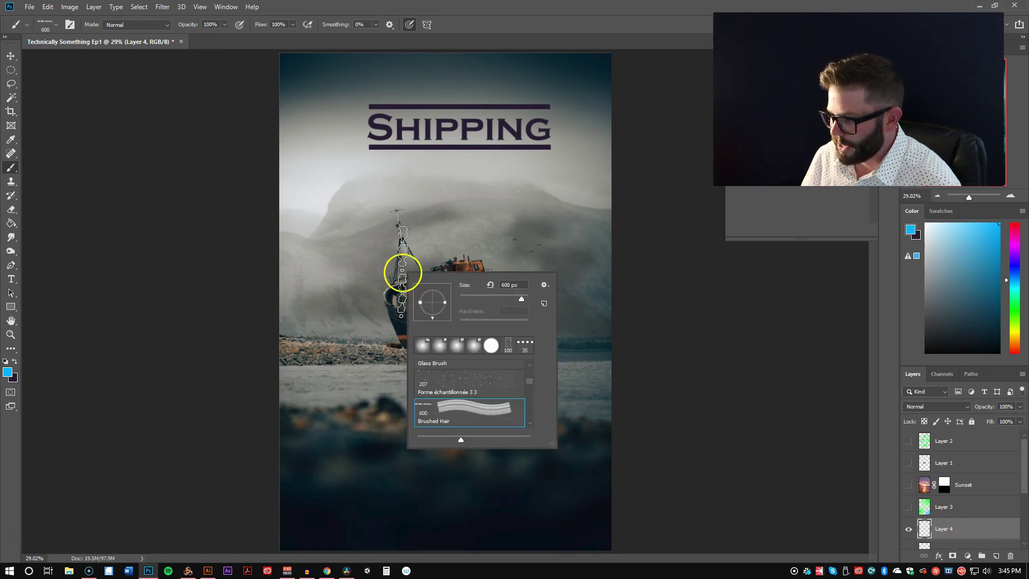
left_click(491, 346)
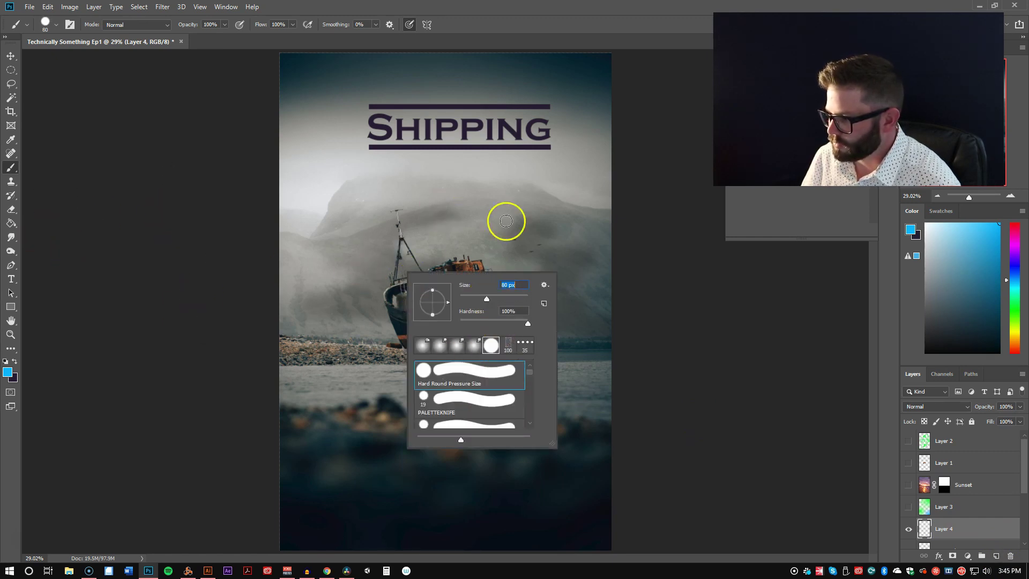
left_click(684, 237)
mouse_move(268, 297)
left_mouse_down()
mouse_move(361, 249)
mouse_move(421, 268)
mouse_move(483, 204)
mouse_move(552, 209)
left_mouse_up()
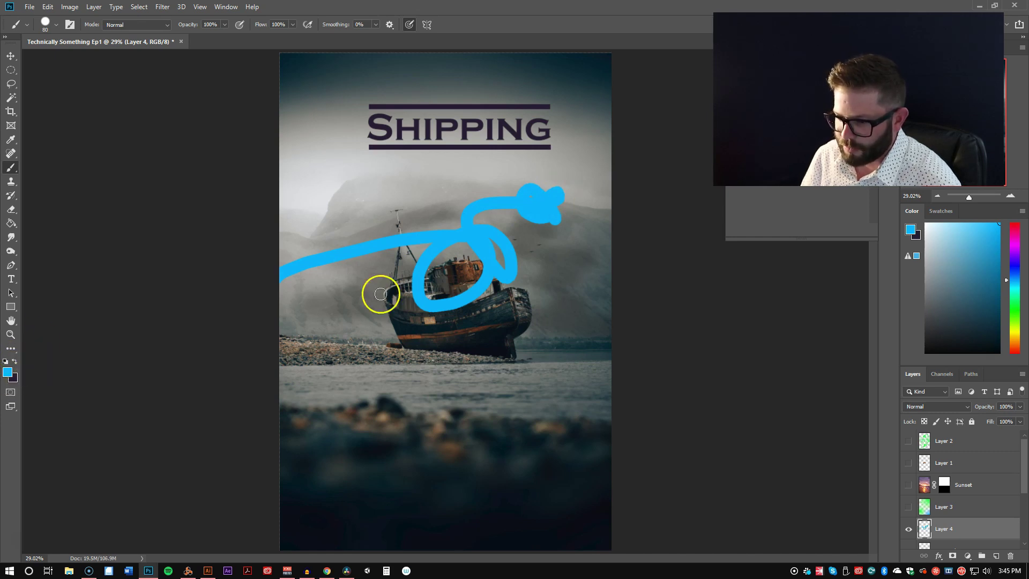
Change the foreground colour from blue to a medium purple.
left_click(8, 372)
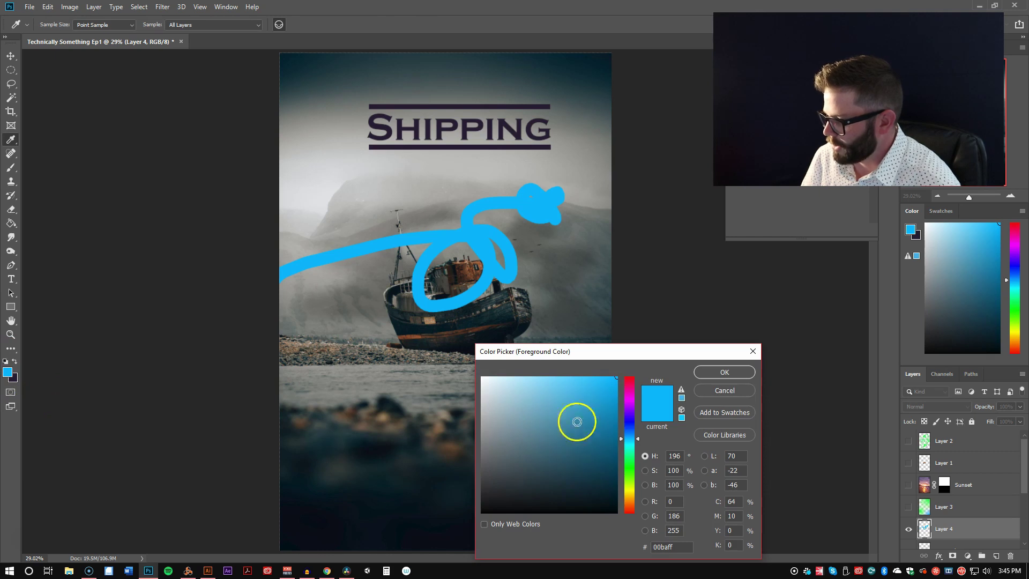
left_click_drag(634, 438, 632, 410)
key("Return")
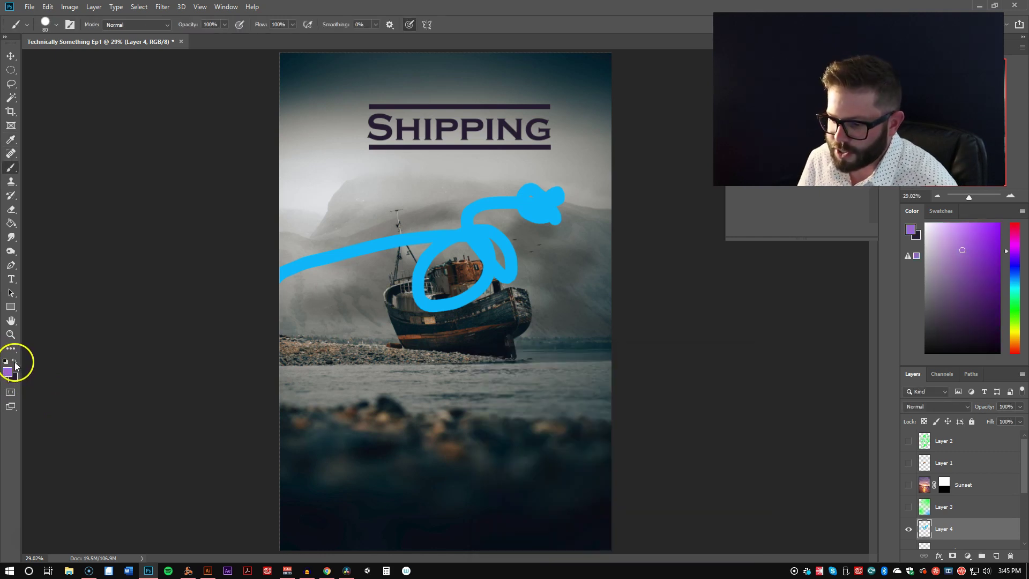
Swap the foreground and background colours between brush strokes, scribbling purple over the ship and dark purple over the misty mountain.
left_click(15, 363)
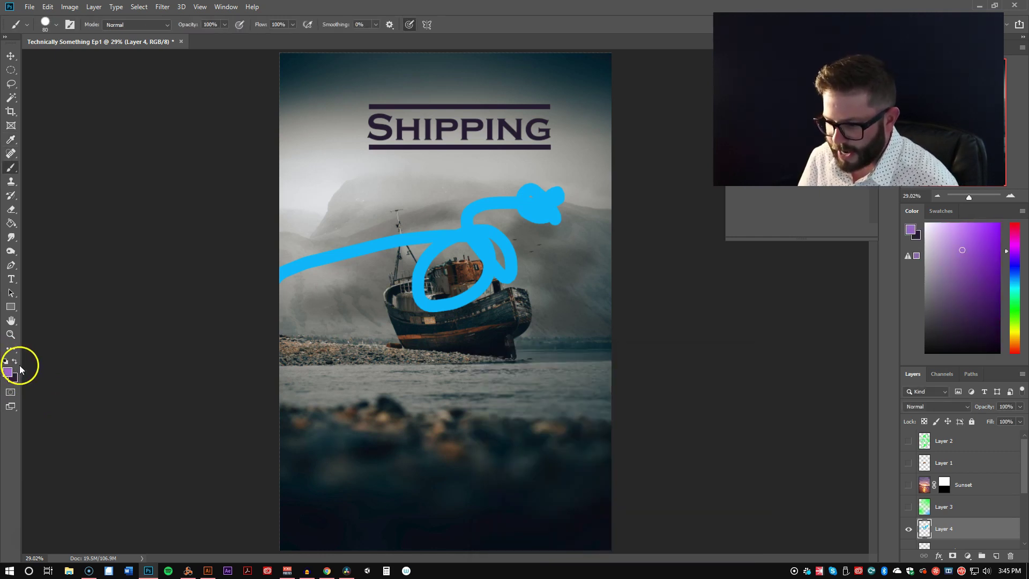
left_click(15, 362)
left_click(15, 362)
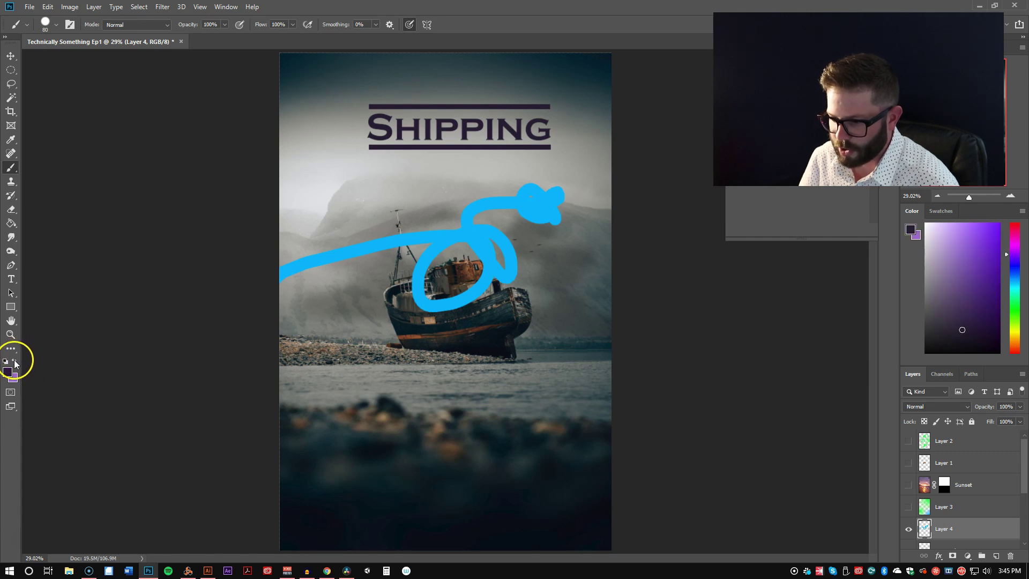
left_click_drag(546, 203, 418, 294)
left_click(15, 362)
left_click_drag(359, 176, 375, 252)
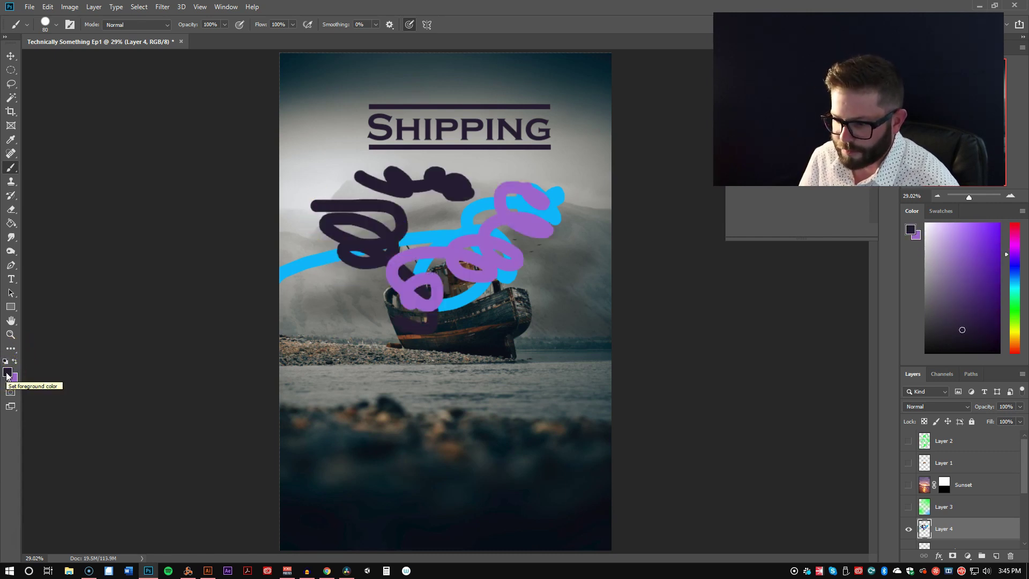
Open the foreground colour for editing and move the Color Picker up over the ship.
left_click(7, 374)
left_click_drag(636, 353, 486, 159)
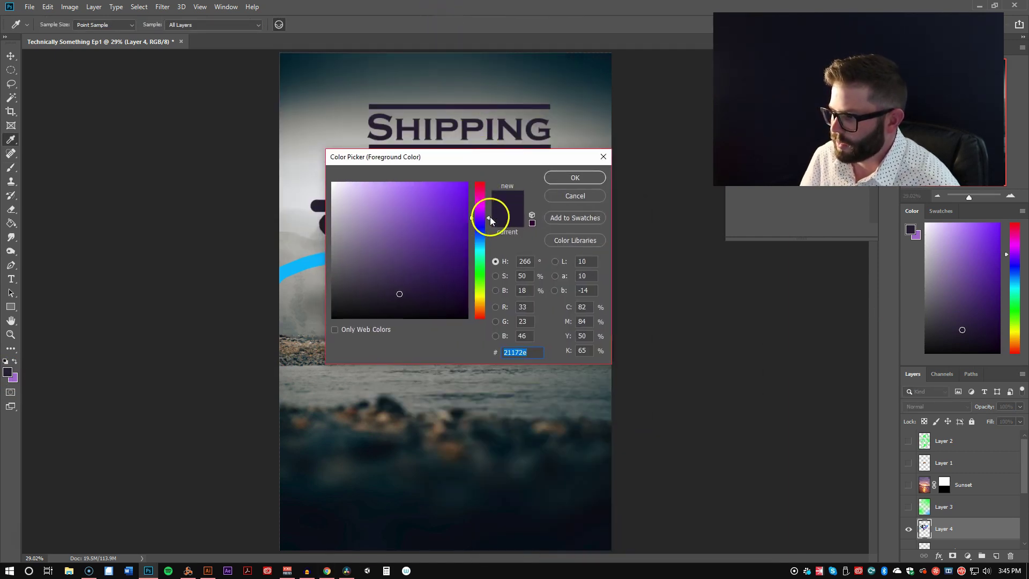